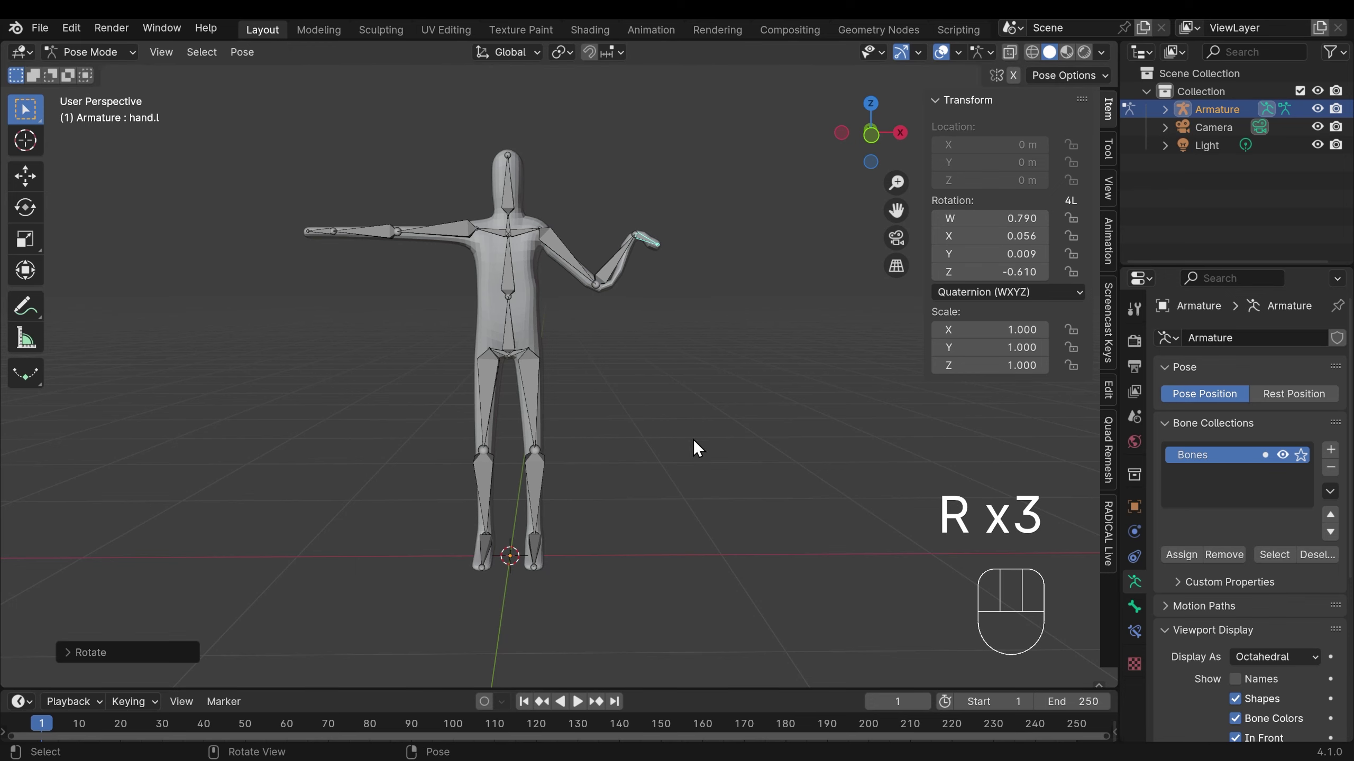
# Step: Rotate the root and spine bones to bend the character's upper body
pyautogui.click(507, 320)
pyautogui.press('r')
pyautogui.click(644, 278)
pyautogui.click(498, 271)
pyautogui.press('r')
pyautogui.click(589, 399)
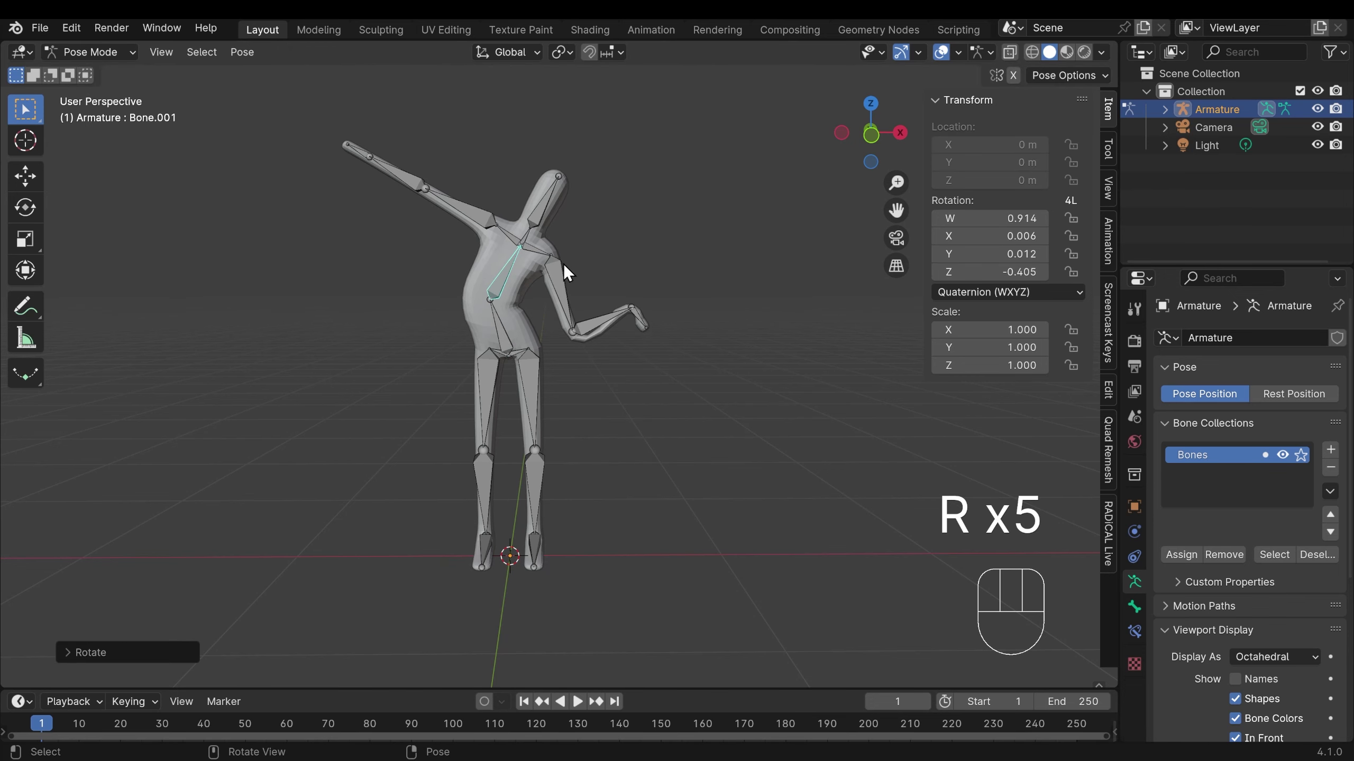
pyautogui.click(543, 205)
# Step: Tilt the head bone upright and rotate the thigh bone outward
pyautogui.press('r')
pyautogui.click(598, 167)
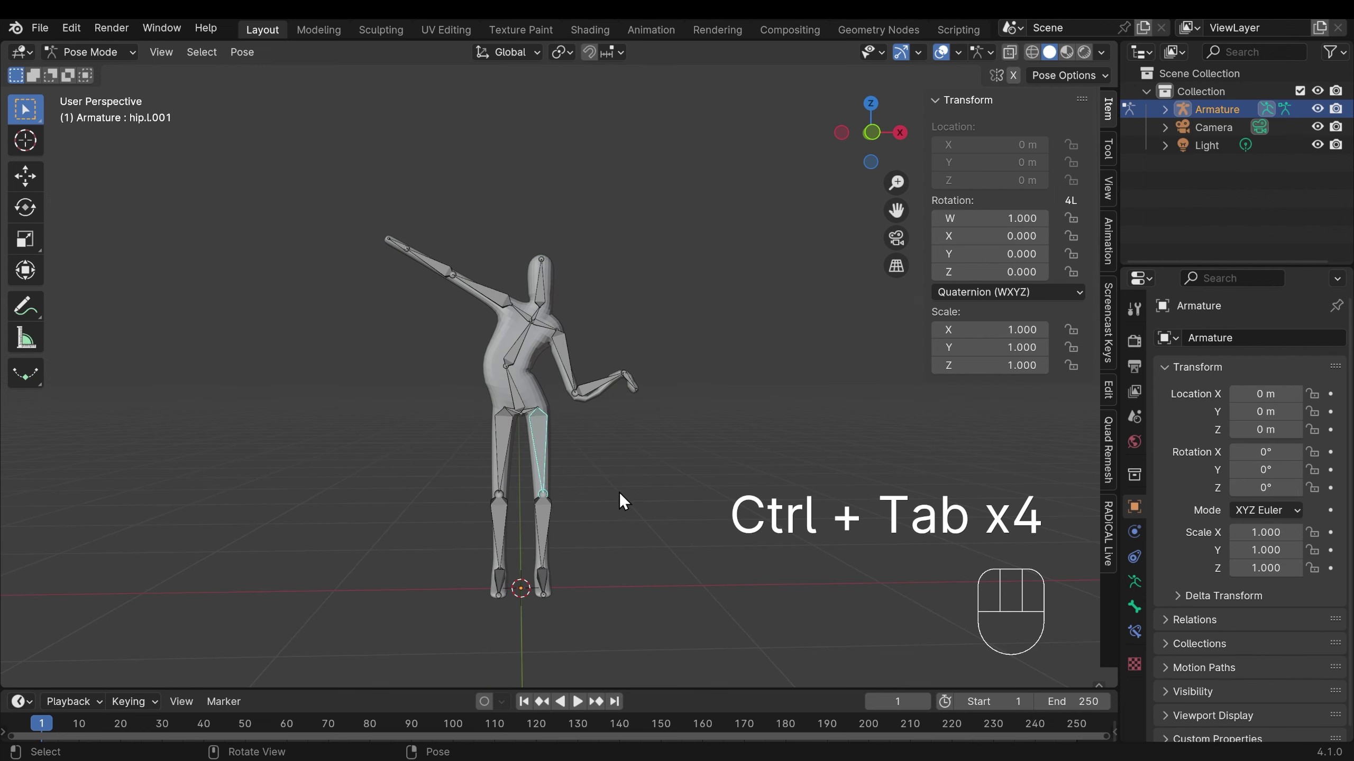
pyautogui.press('r')
pyautogui.click(527, 463)
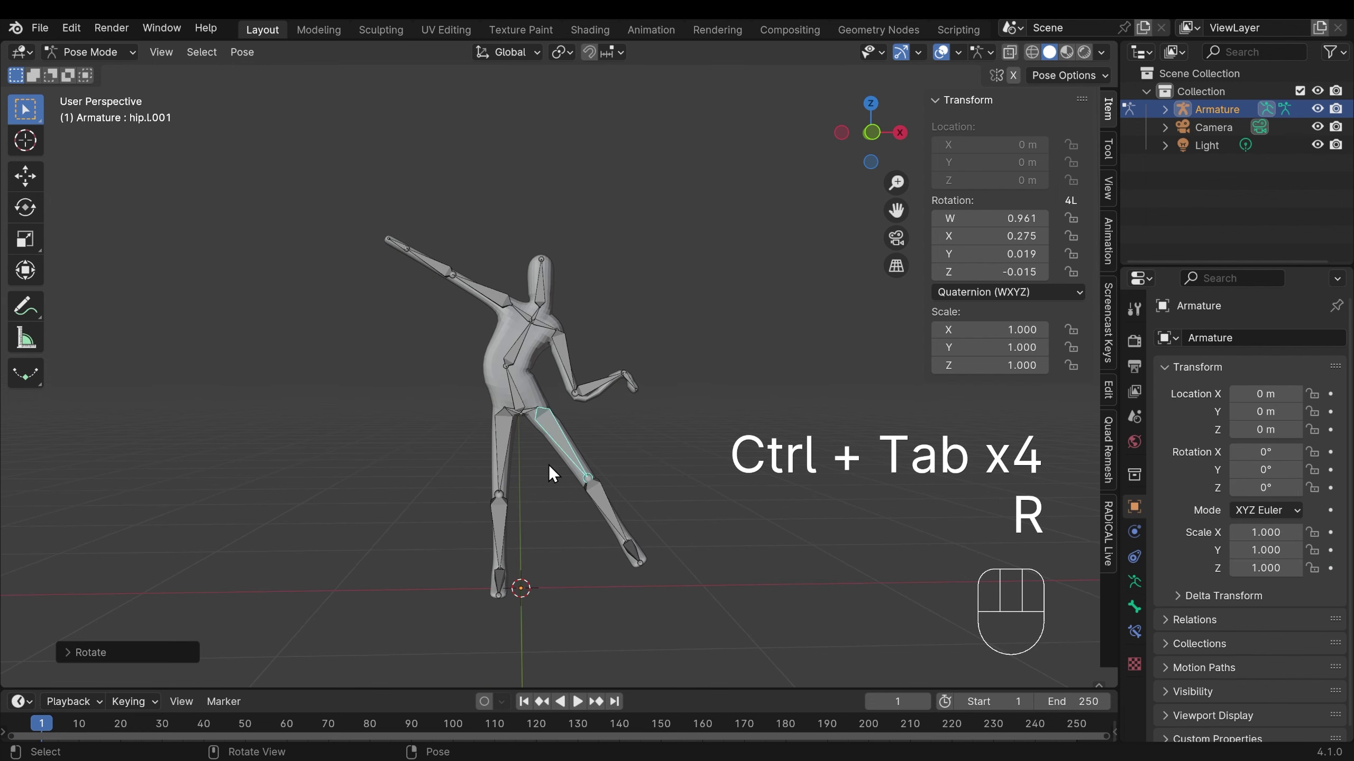
pyautogui.click(527, 463)
# Step: Rotate and shift the root bone to tilt the whole body, checking the pose from the side
pyautogui.press('r')
pyautogui.click(673, 476)
pyautogui.click(514, 389)
pyautogui.press('r')
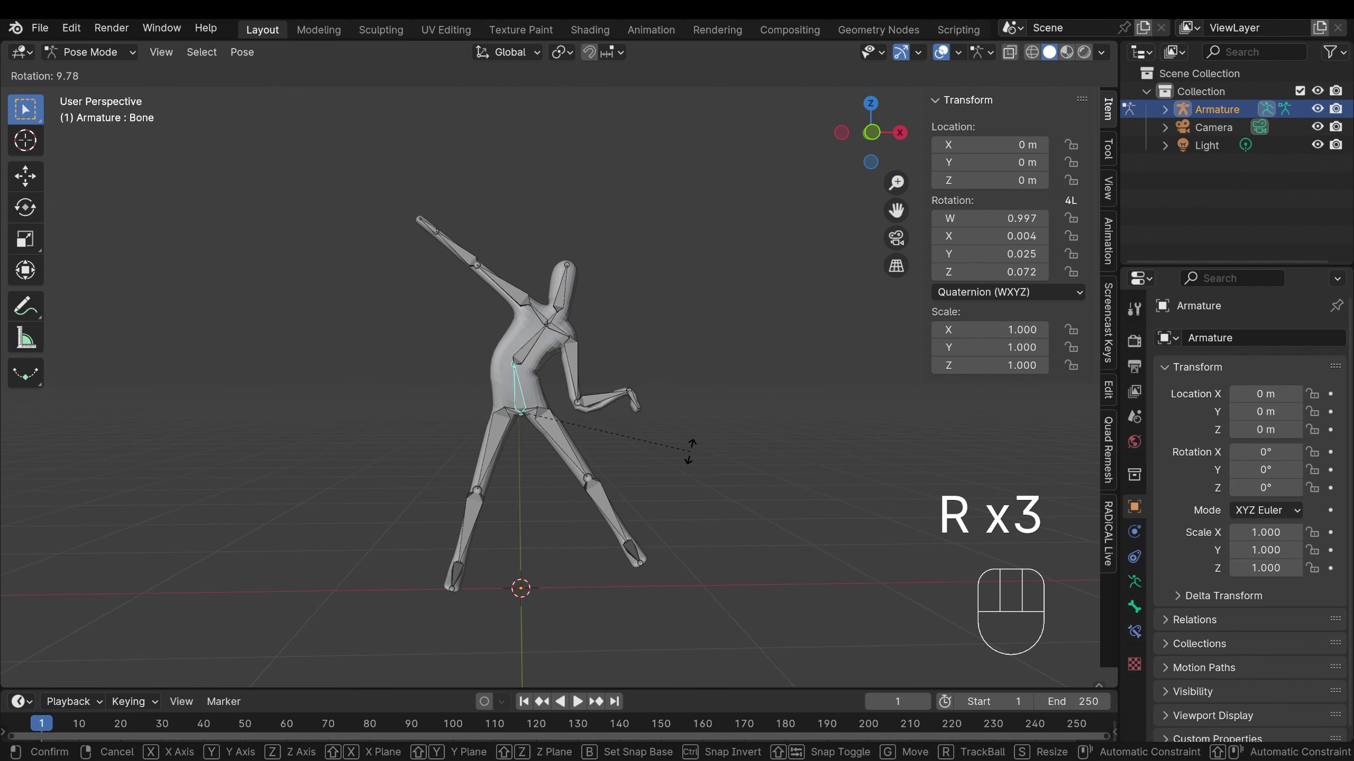
pyautogui.click(690, 452)
pyautogui.moveTo(488, 494); pyautogui.dragTo(588, 406, button='middle')
pyautogui.press('r')
pyautogui.click(604, 478)
pyautogui.press('g')
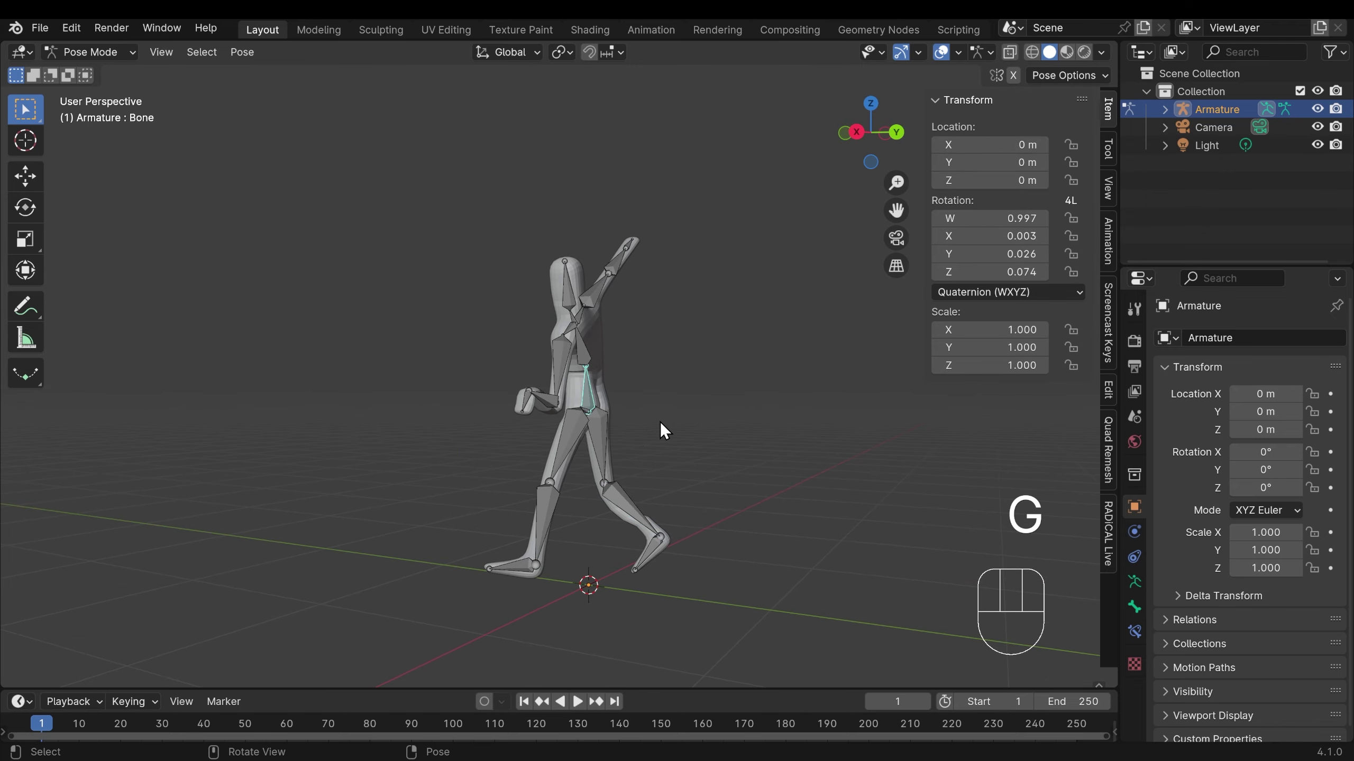
pyautogui.press('r')
pyautogui.click(464, 462)
pyautogui.moveTo(464, 462); pyautogui.dragTo(744, 425, button='middle')
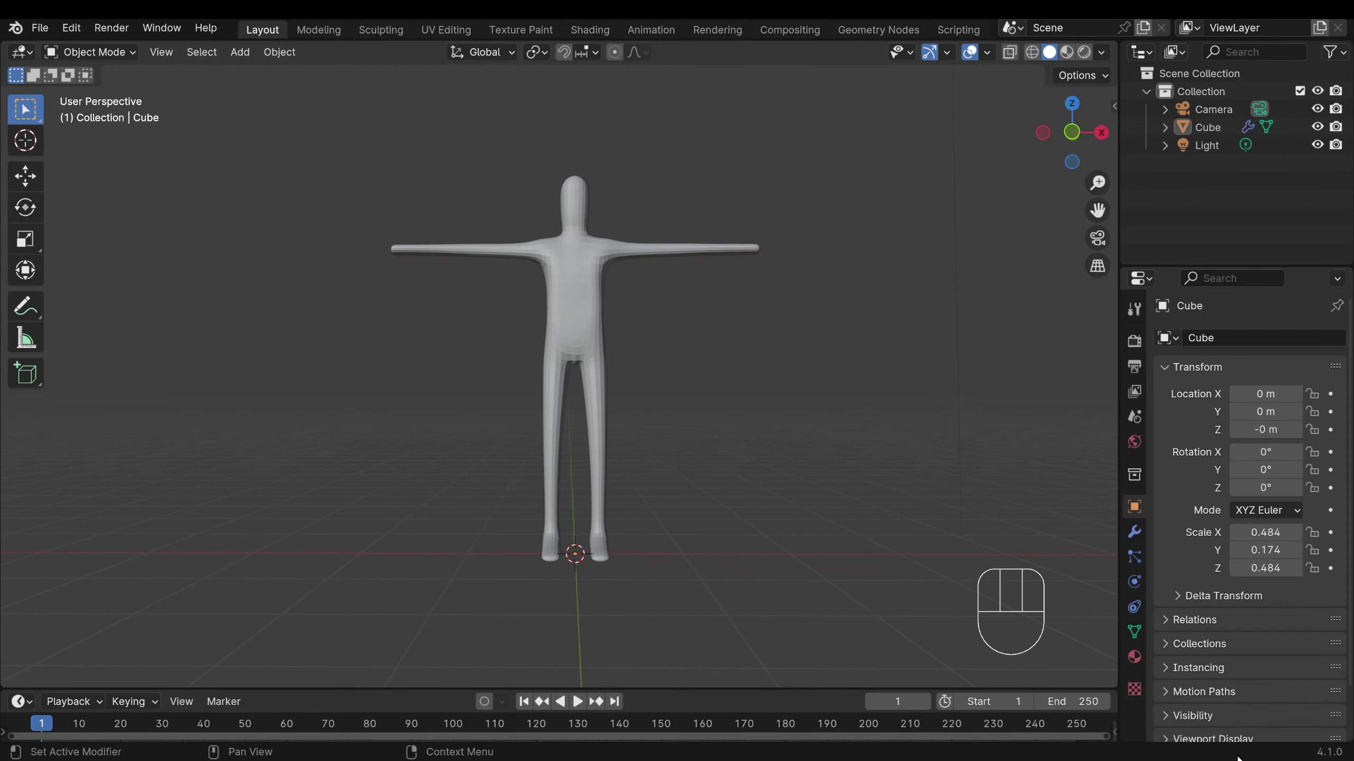
# Step: Inspect the T-pose mesh's Edit Mode wireframe and show its X Mirror and level-2 Subdivision modifiers
pyautogui.moveTo(725, 411); pyautogui.dragTo(714, 438, button='middle')
pyautogui.press('Tab')
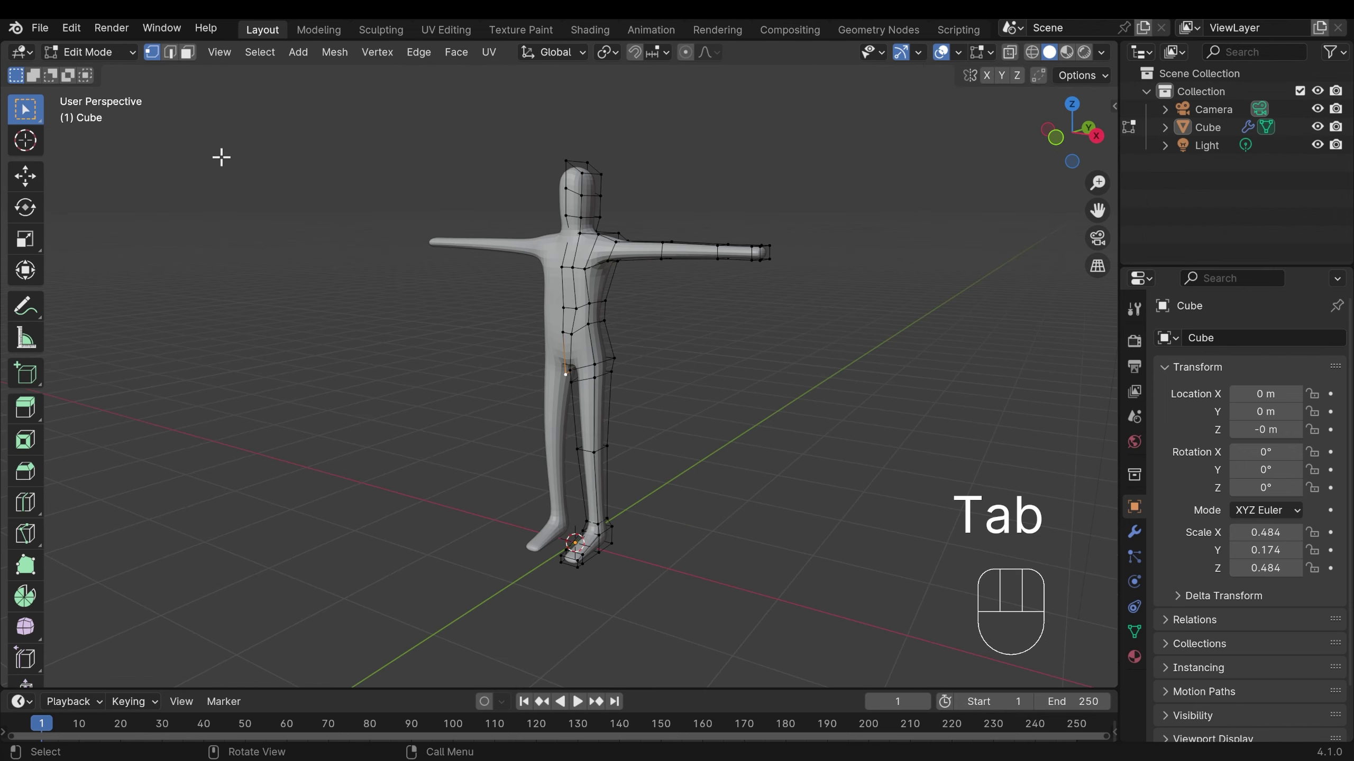
pyautogui.moveTo(688, 359); pyautogui.dragTo(707, 399, button='middle')
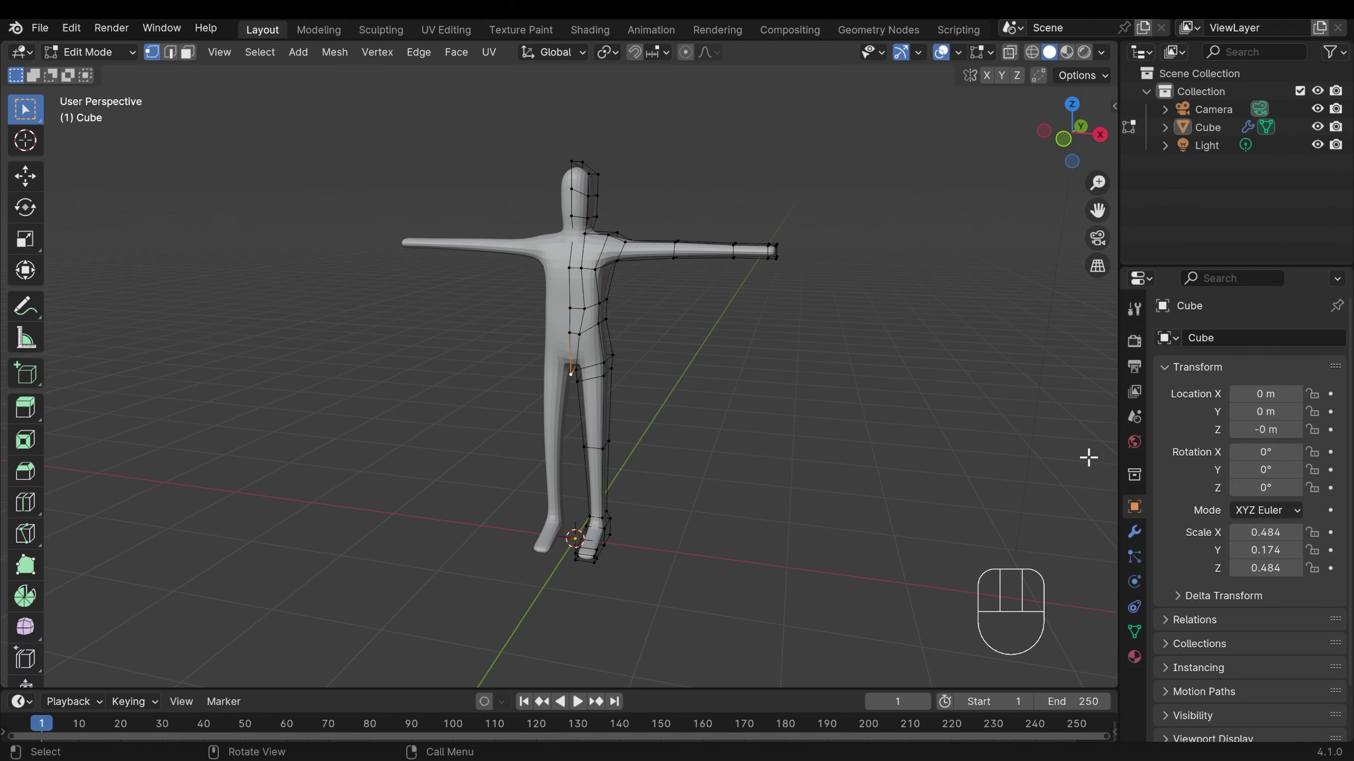
pyautogui.click(1134, 532)
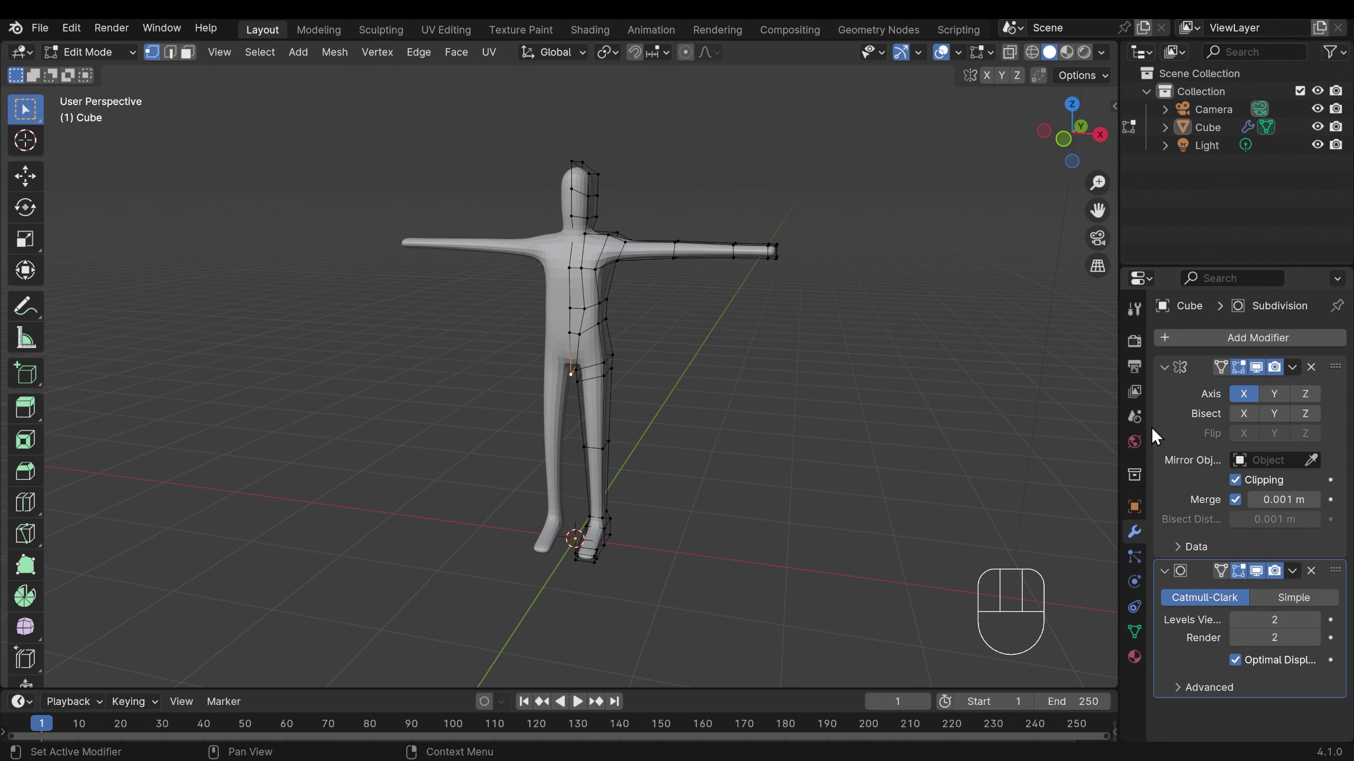
pyautogui.moveTo(544, 317); pyautogui.dragTo(661, 335, button='middle')
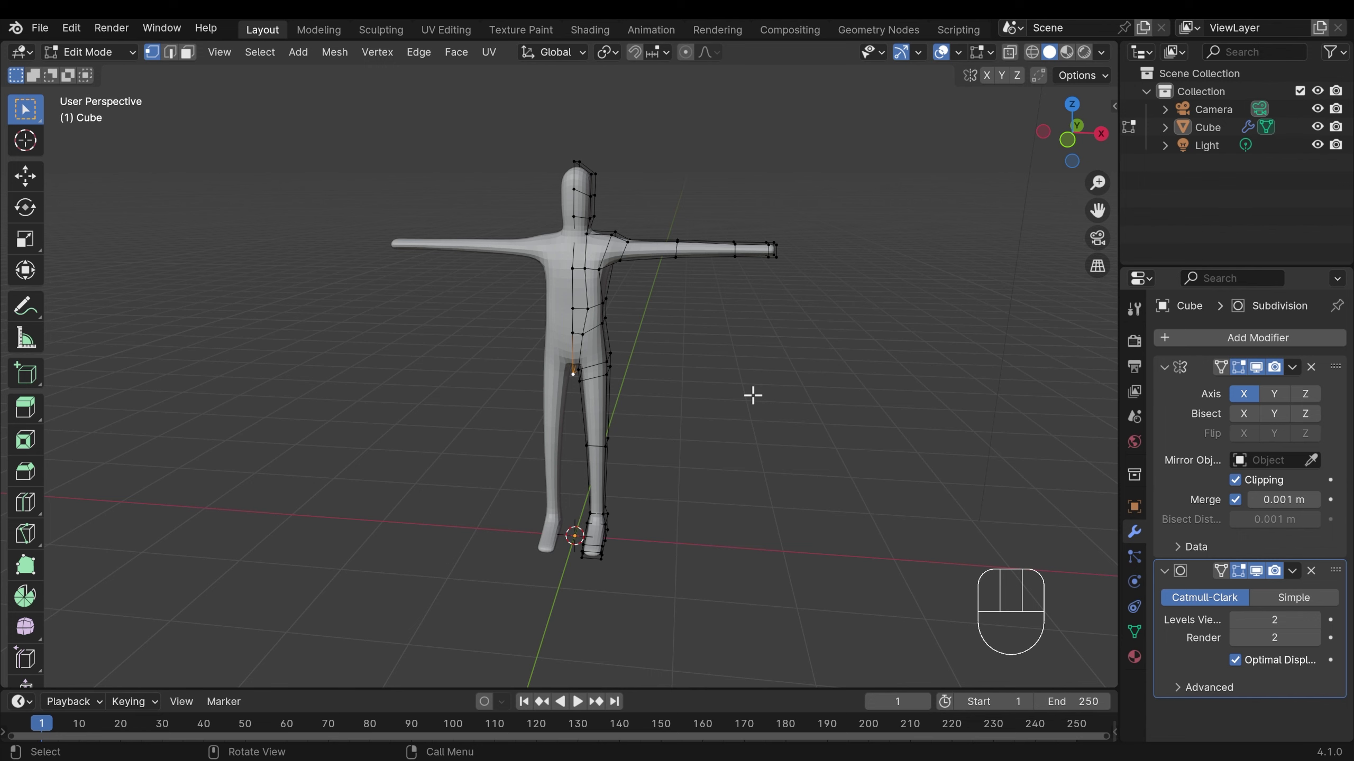
# Step: In front view, check the mesh's Dimensions and scale it to 0.257, about 1.9 m tall
pyautogui.press('Tab')
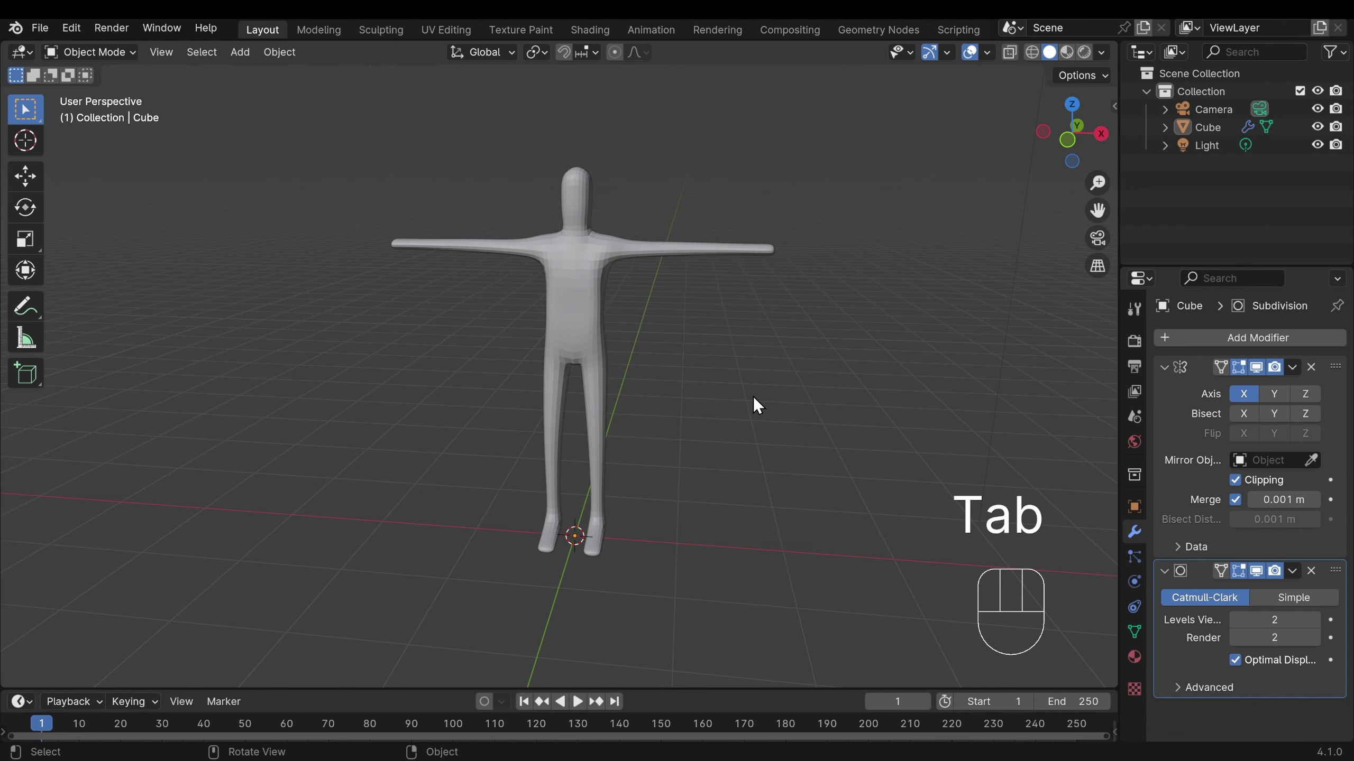
pyautogui.press('KP_1')
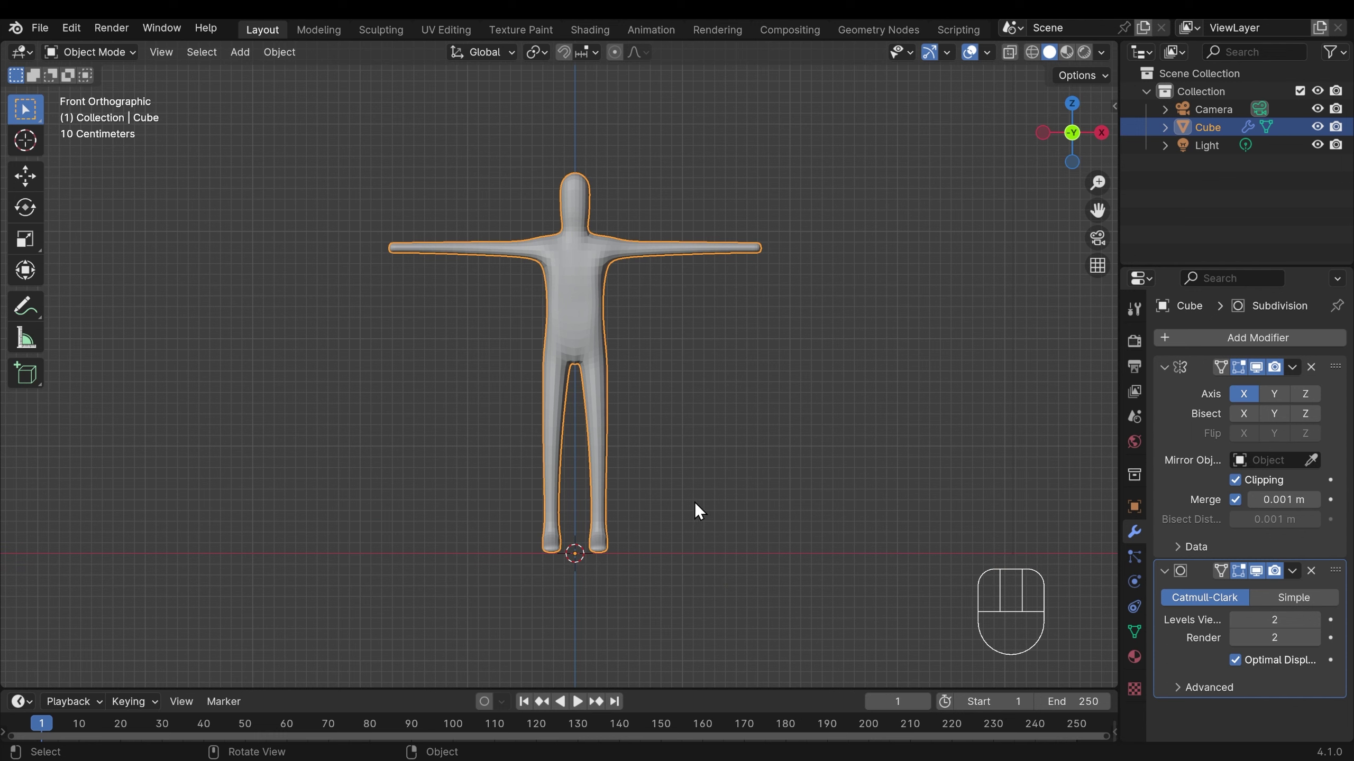
pyautogui.press('n')
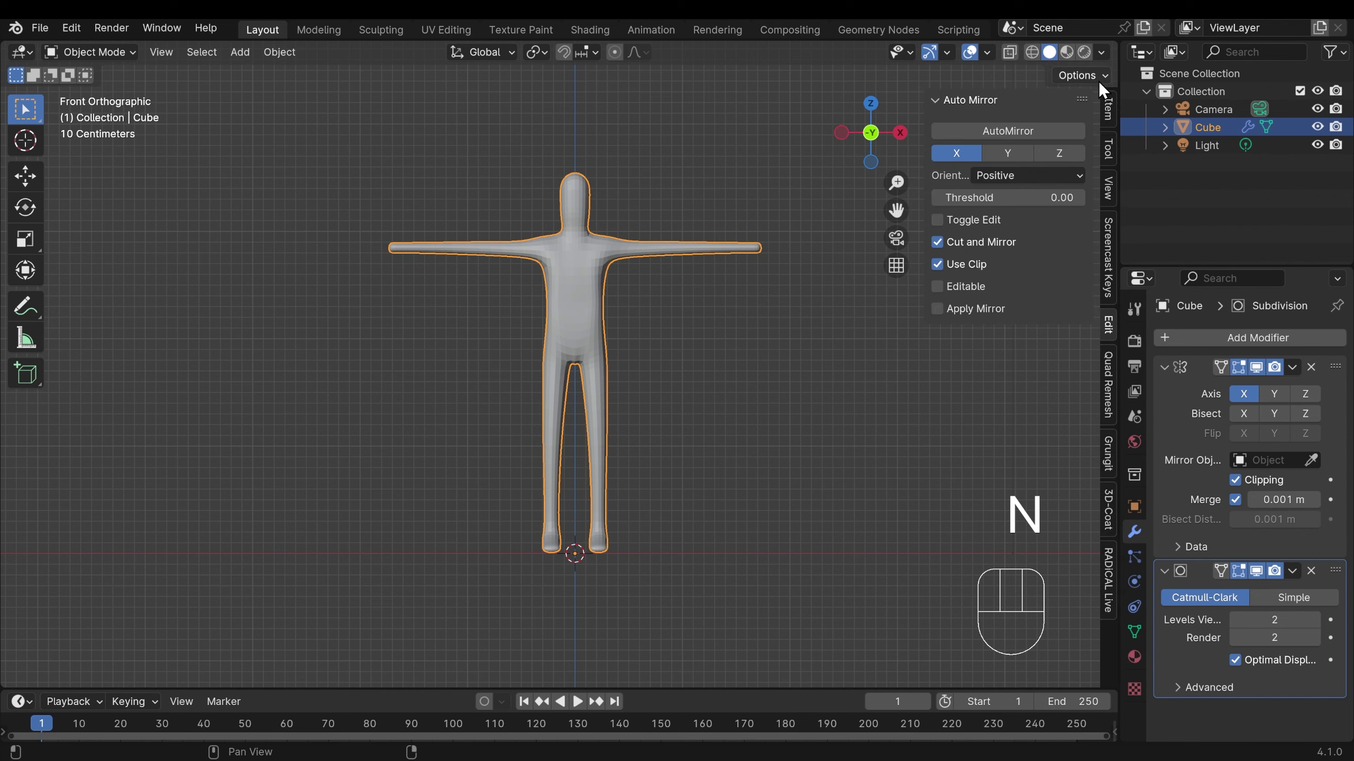
pyautogui.click(1107, 107)
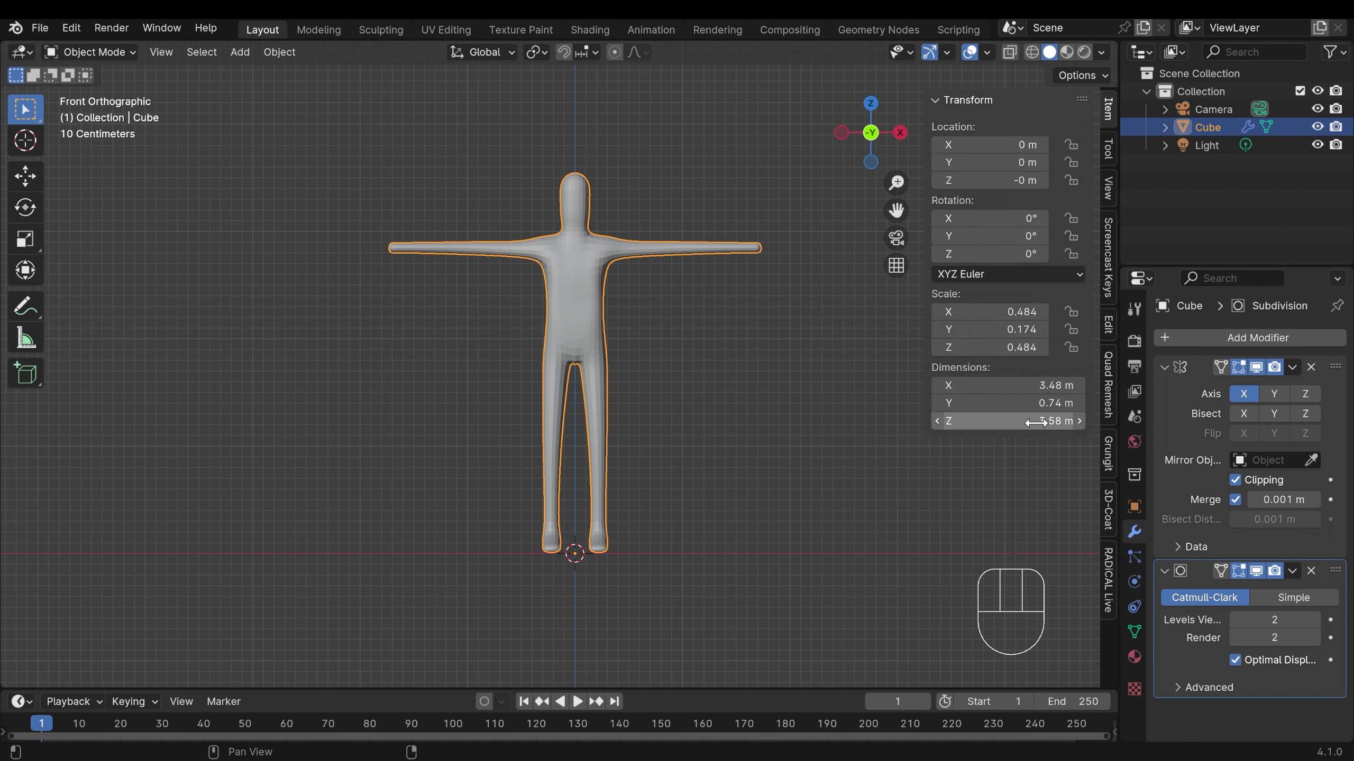
pyautogui.press('s')
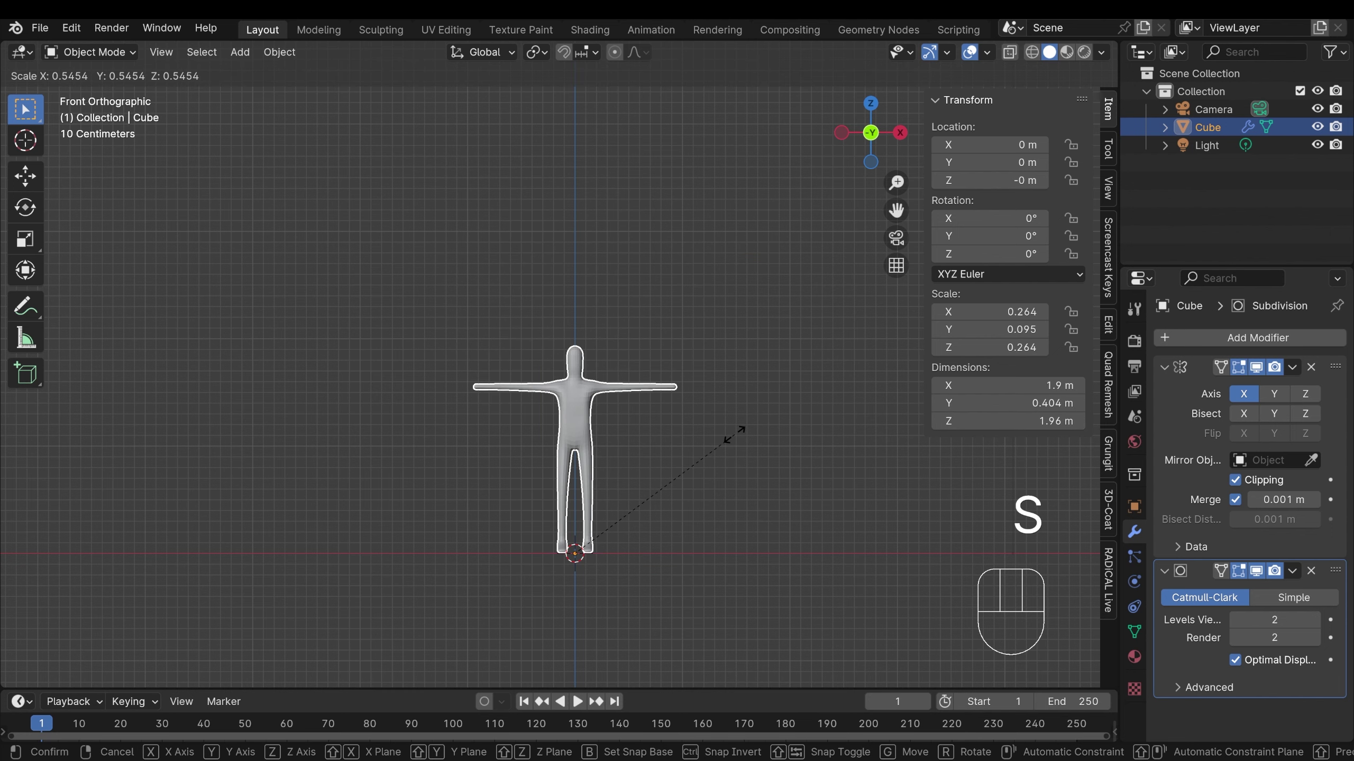
pyautogui.click(729, 435)
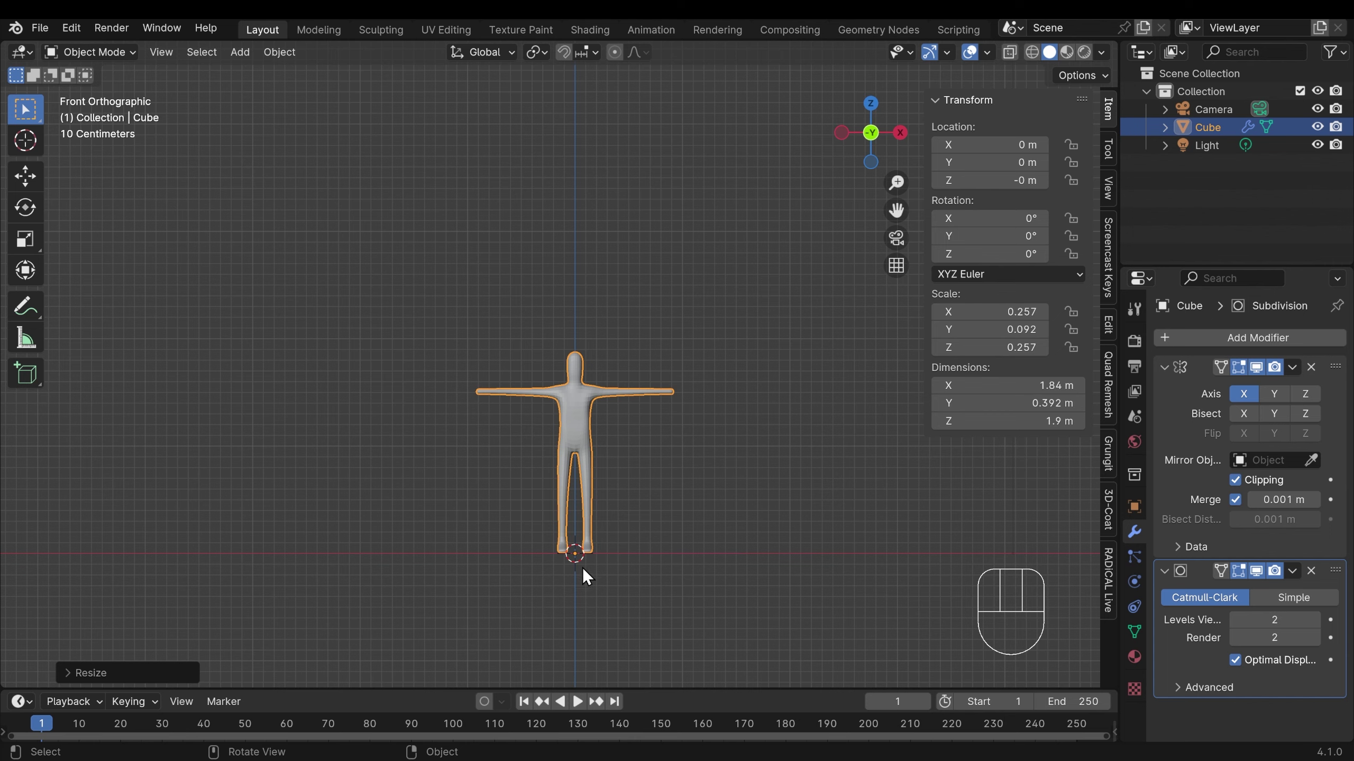
pyautogui.moveTo(578, 562)
pyautogui.mouseDown(button='middle')
pyautogui.moveTo(555, 592)
pyautogui.moveTo(483, 598)
pyautogui.moveTo(591, 594)
pyautogui.moveTo(593, 561)
pyautogui.mouseUp(button='middle')
# Step: Snap the 3D cursor to the world origin and switch to the front view
pyautogui.hotkey('shift', 's')
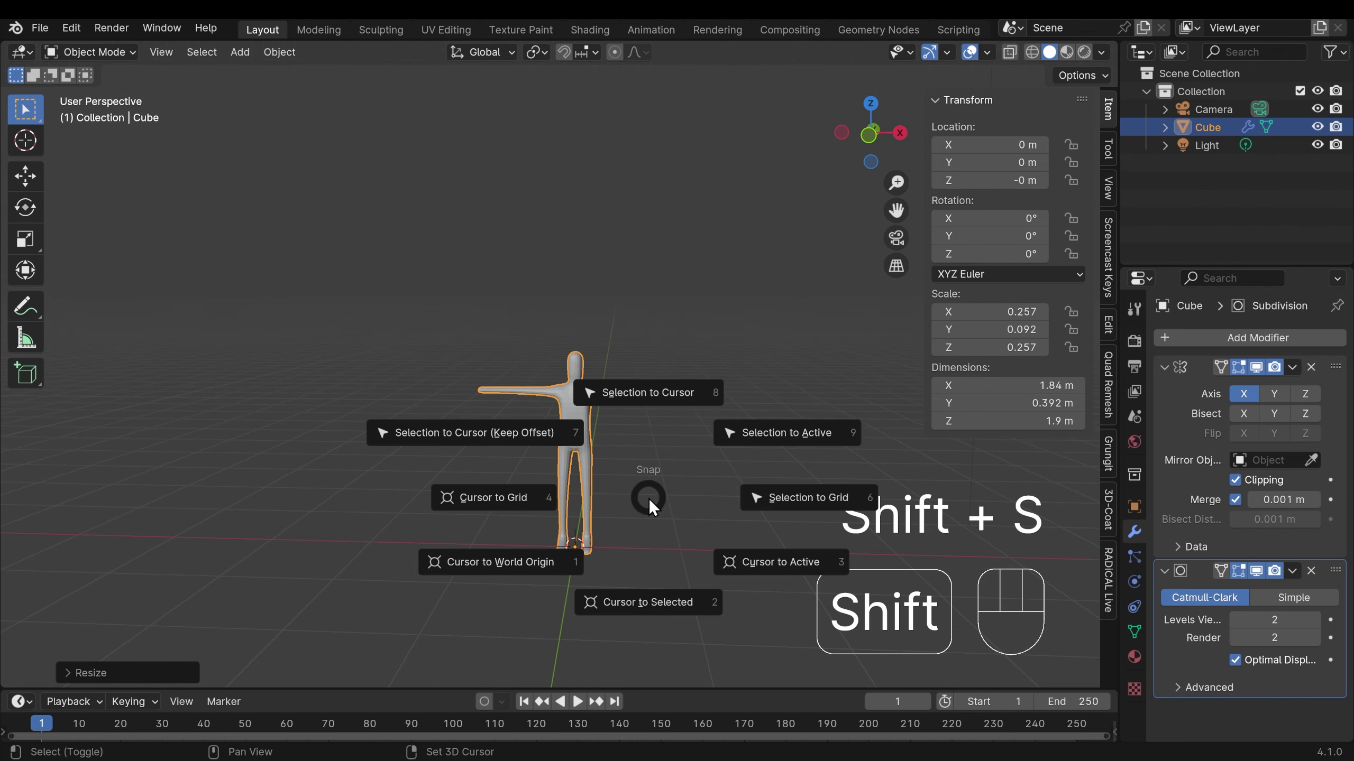
pyautogui.click(545, 561)
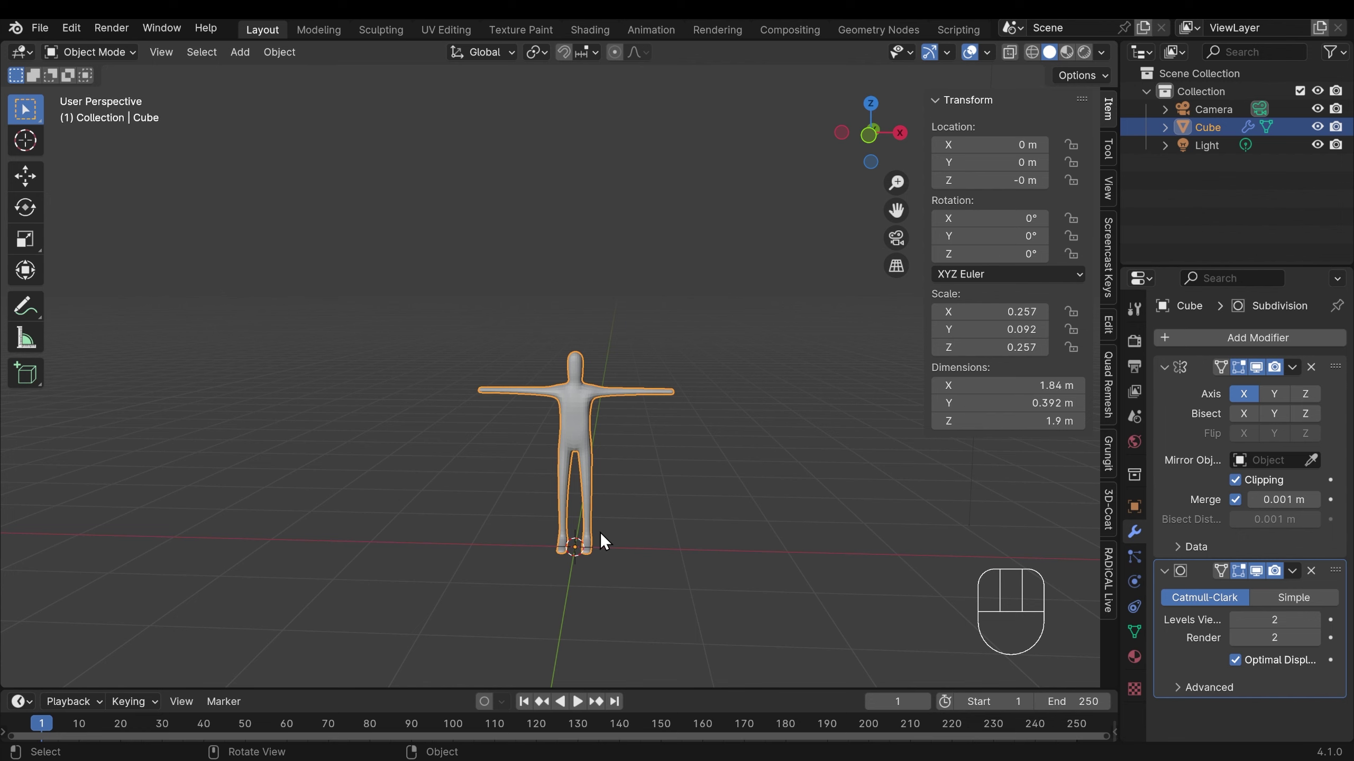
pyautogui.press('KP_1')
# Step: Add a single-bone armature at the origin and frame it in the view
pyautogui.hotkey('shift', 'a')
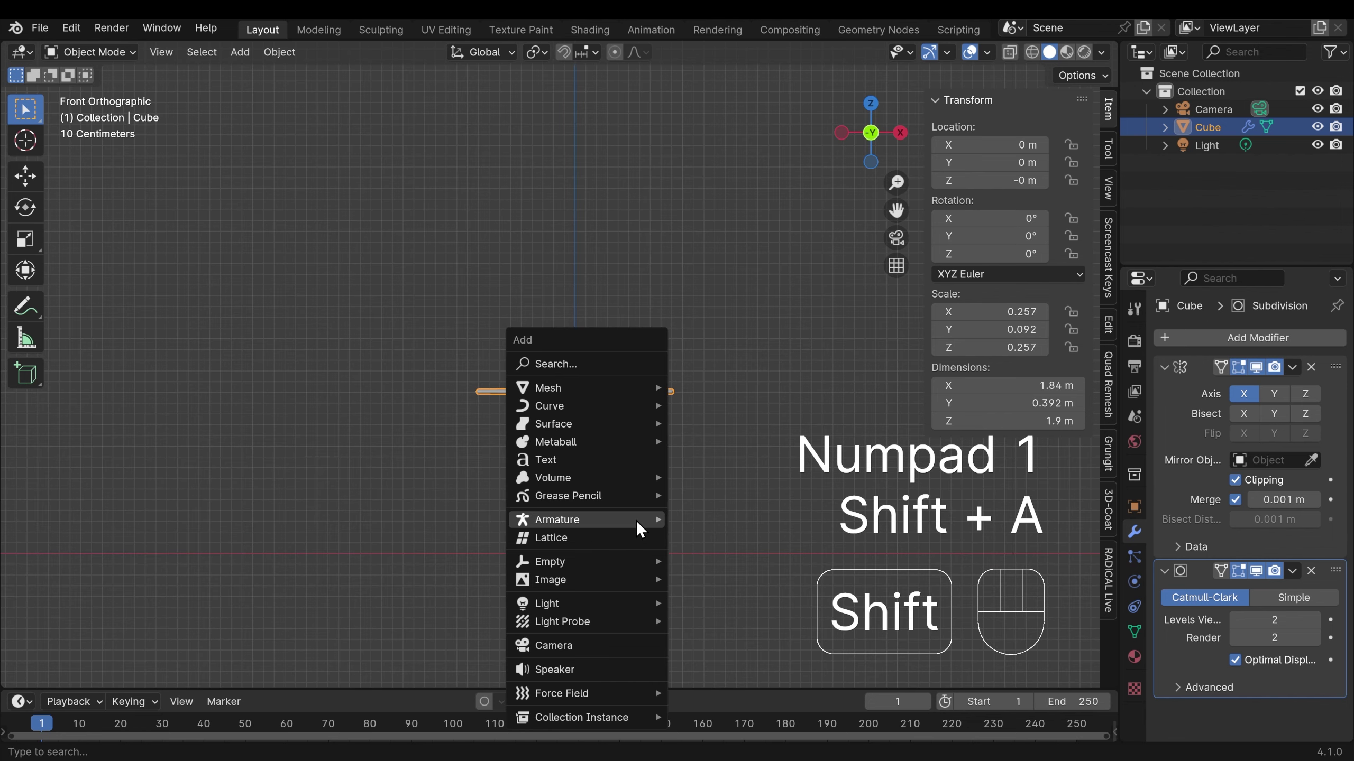
pyautogui.click(235, 56)
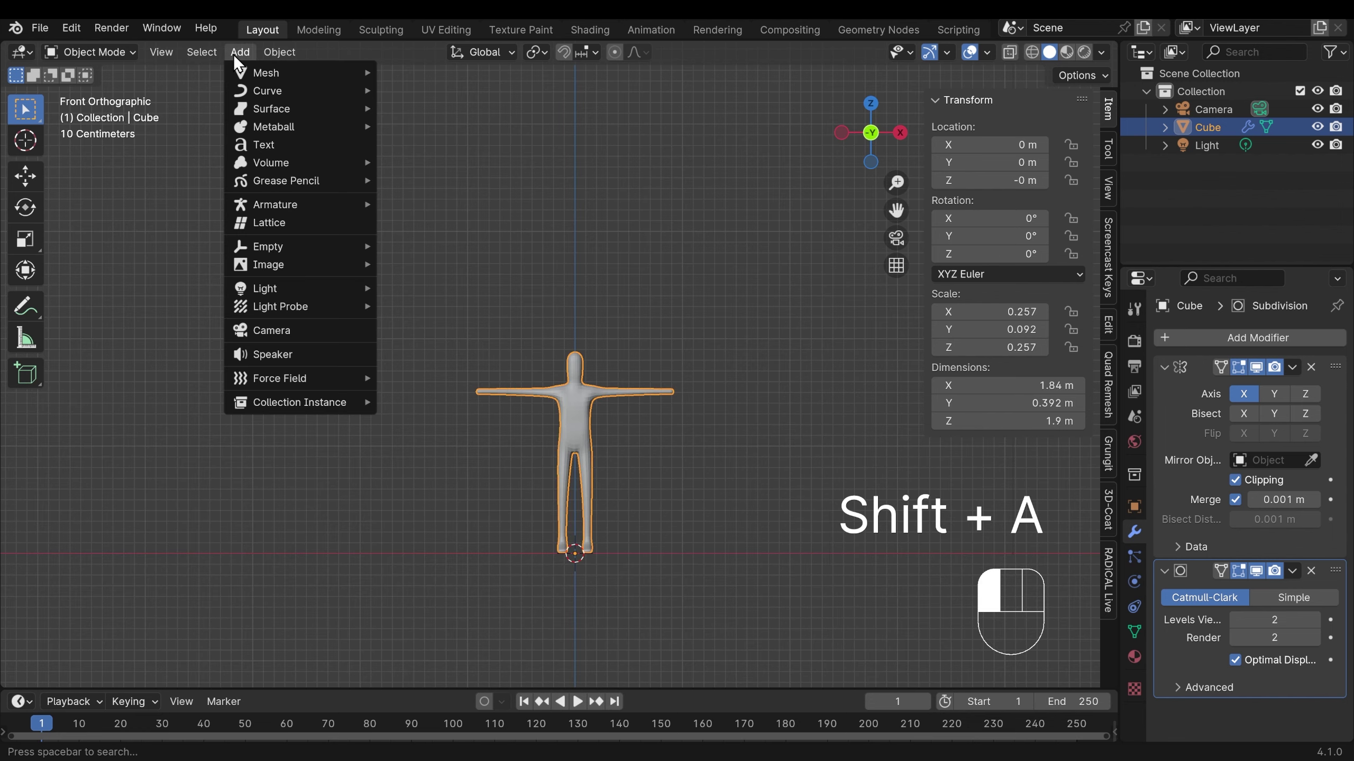
pyautogui.moveTo(271, 208)
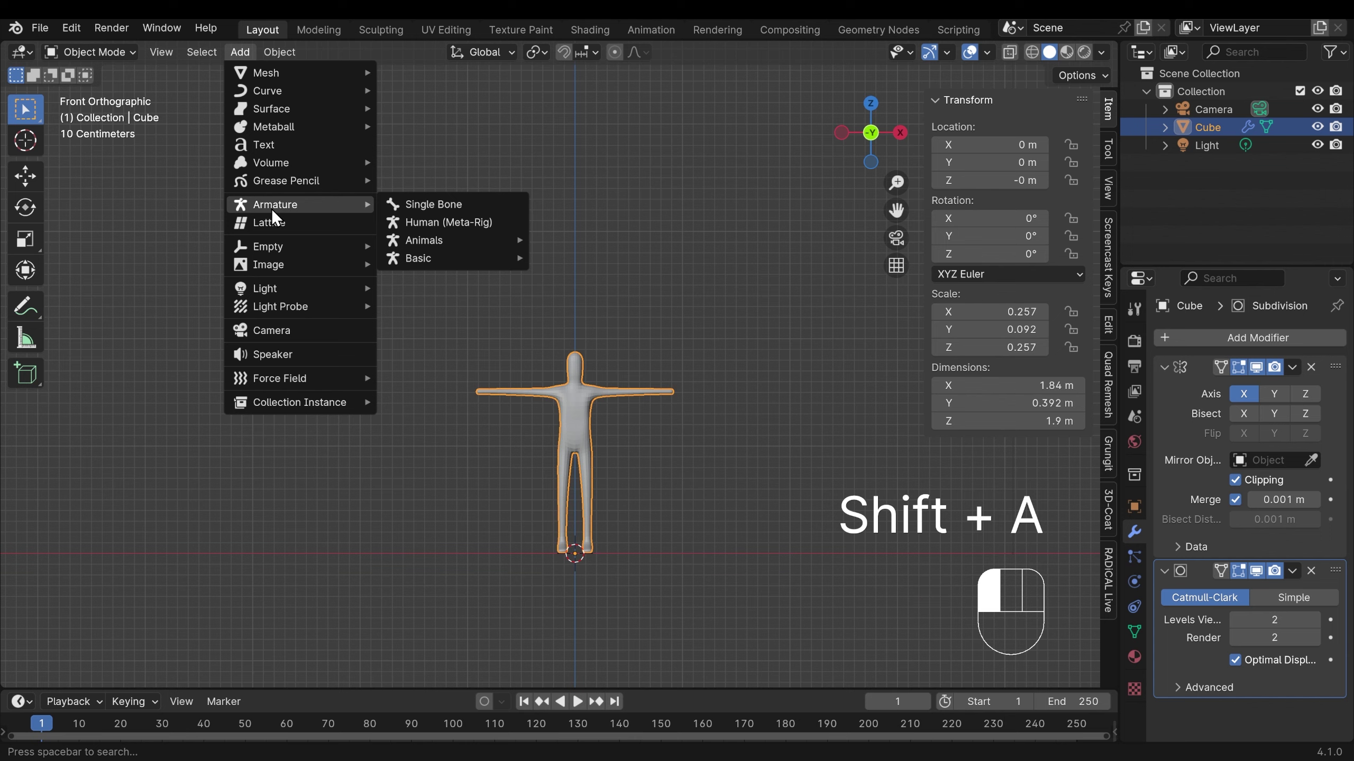
pyautogui.click(430, 207)
pyautogui.scroll(4, 695, 584)
pyautogui.keyDown('shift'); pyautogui.moveTo(695, 584); pyautogui.dragTo(691, 416, button='middle'); pyautogui.keyUp('shift')
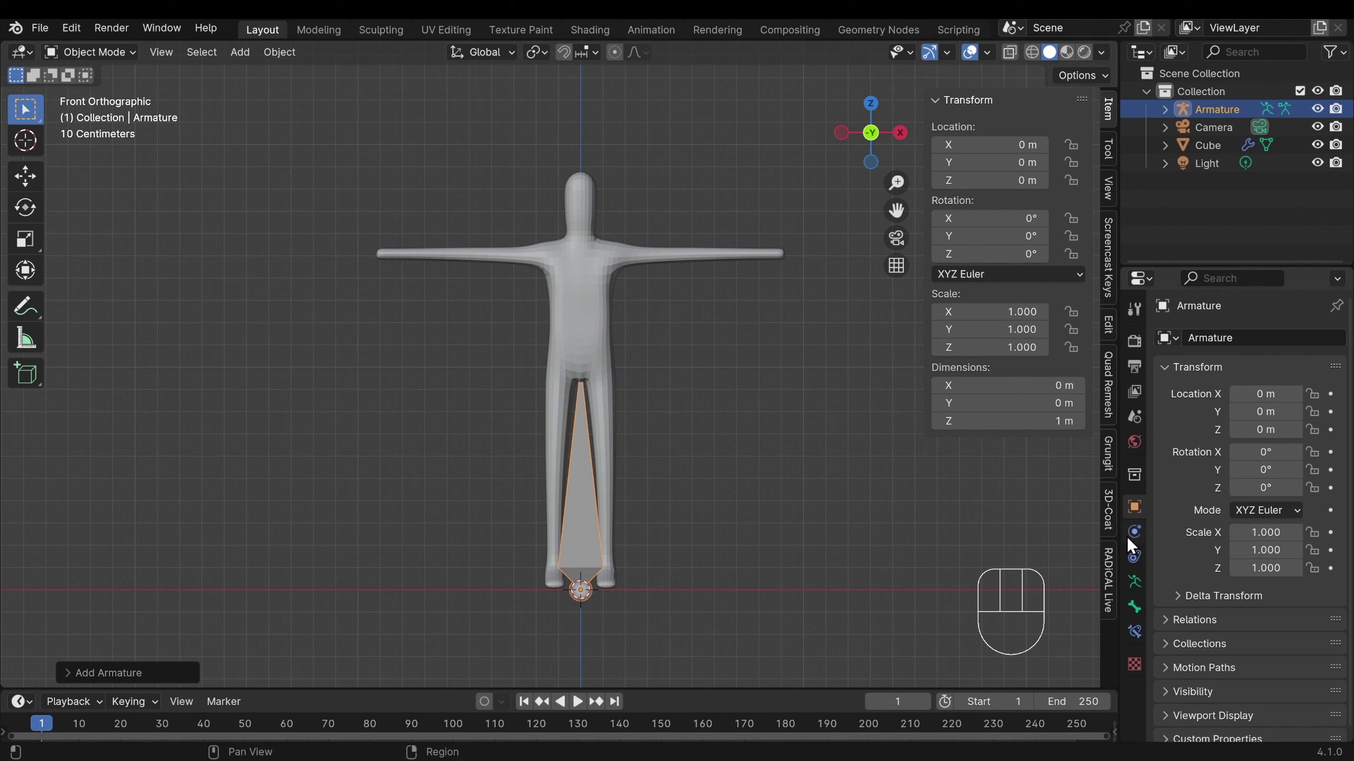
# Step: Tick In Front under the armature's Viewport Display settings
pyautogui.click(1134, 582)
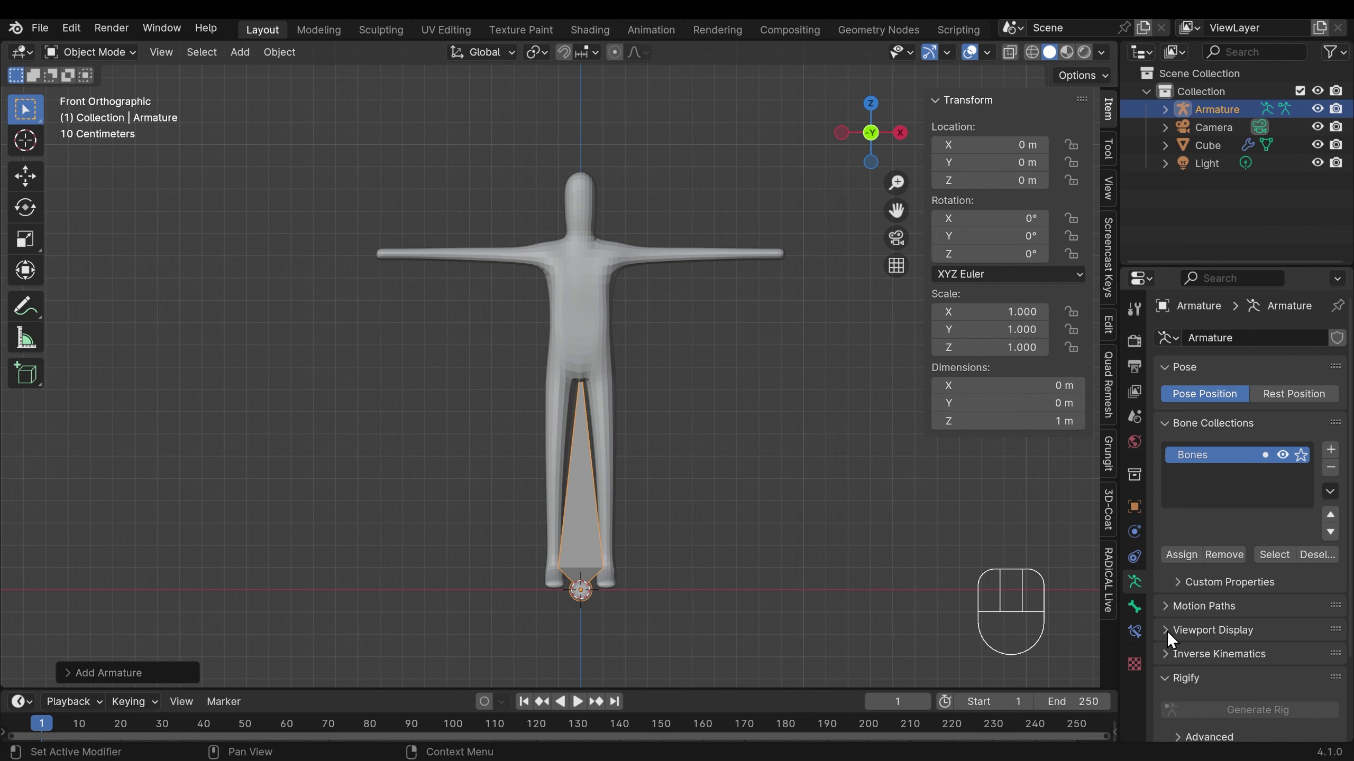
pyautogui.click(1167, 631)
pyautogui.scroll(-4, 1205, 630)
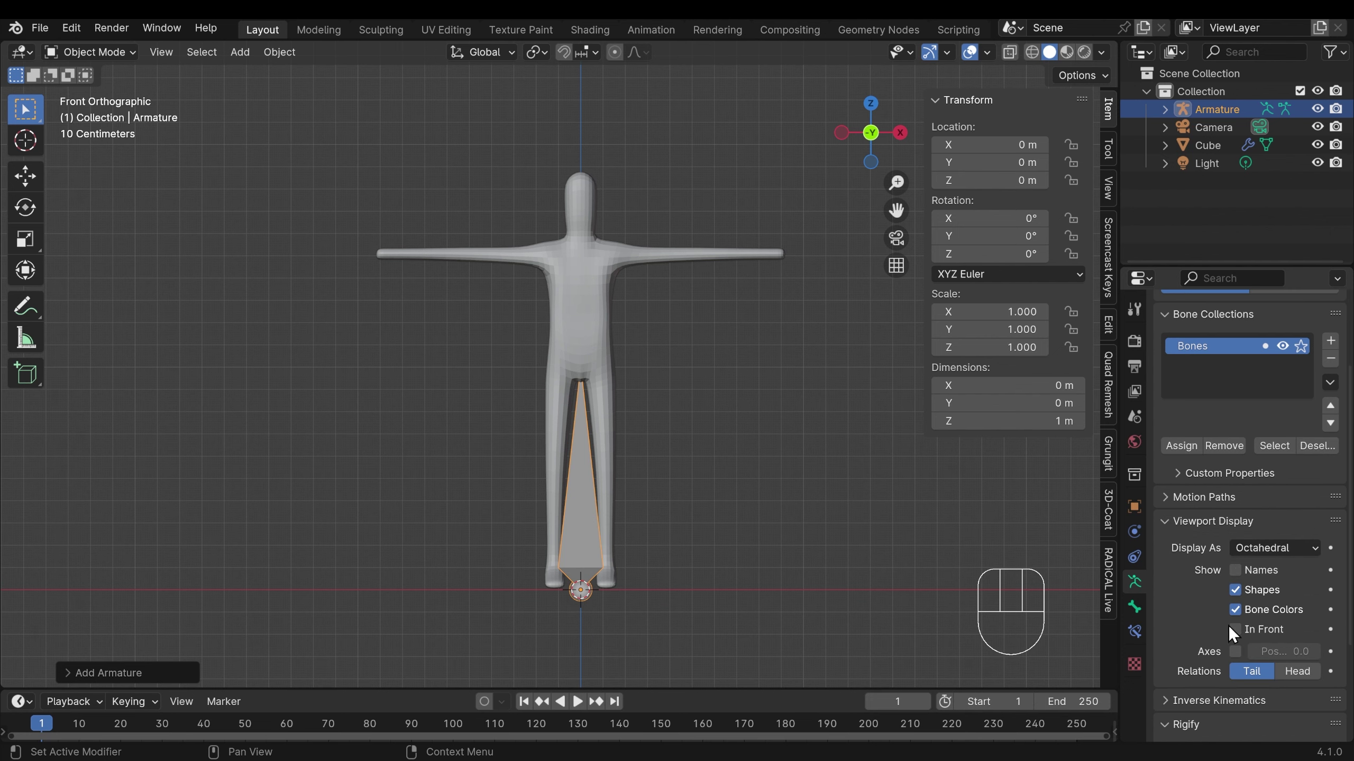
pyautogui.click(1237, 628)
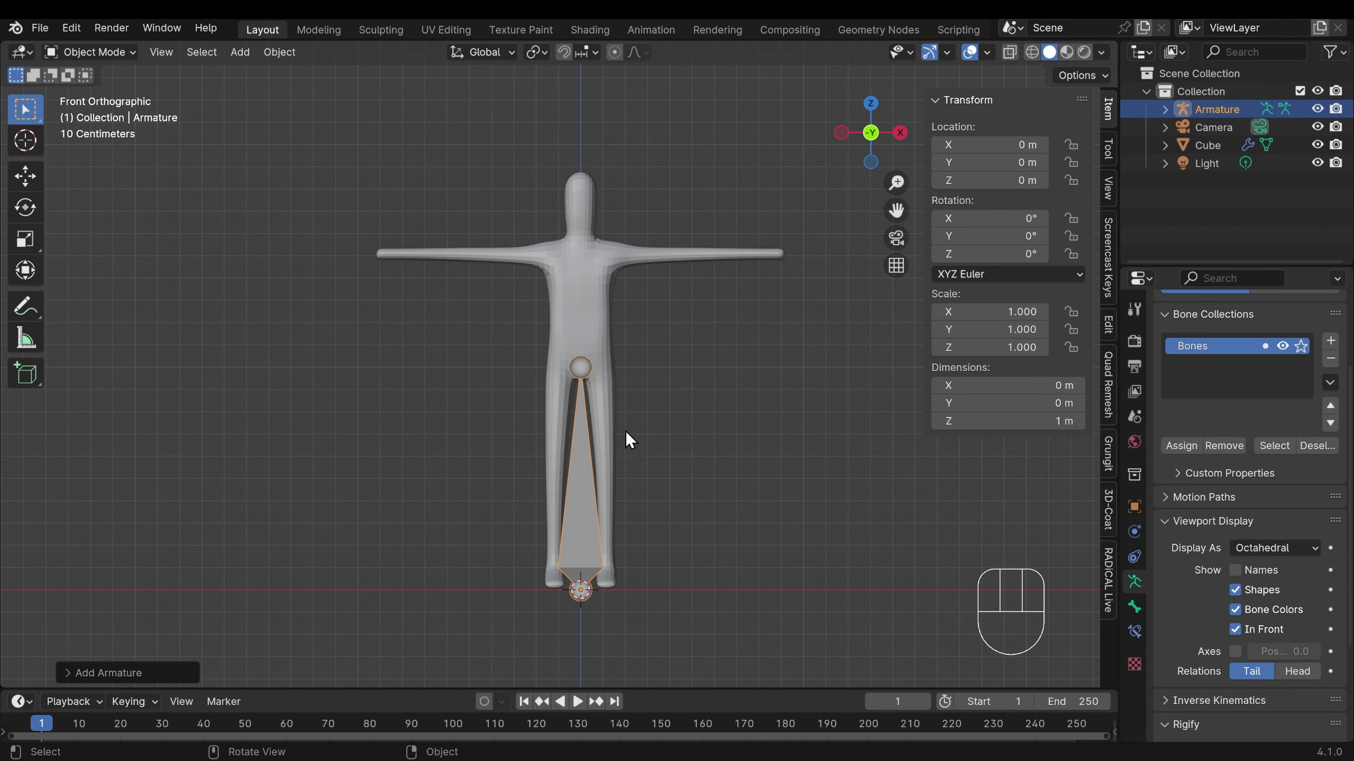
# Step: In the armature's Edit Mode, select the whole bone and scale it down
pyautogui.press('Tab')
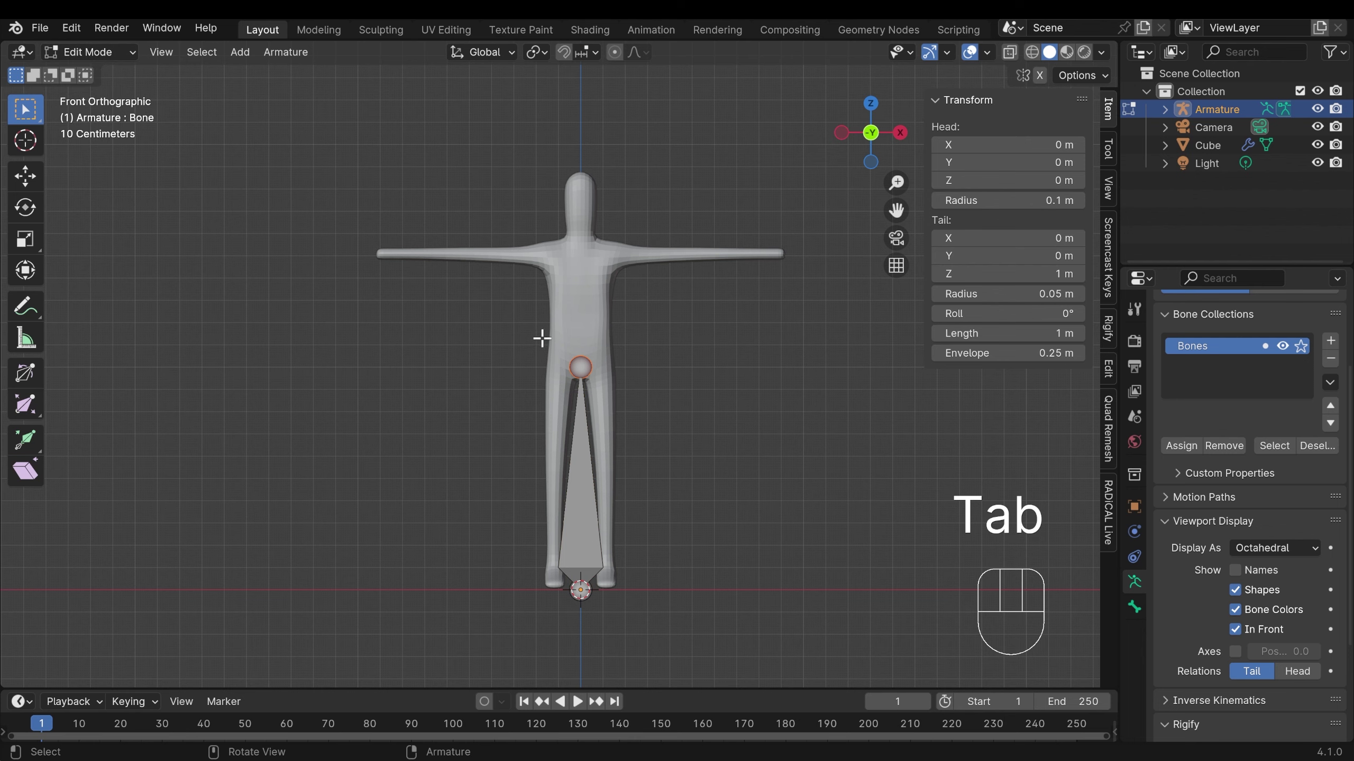
pyautogui.scroll(3, 671, 430)
pyautogui.keyDown('shift'); pyautogui.moveTo(671, 430); pyautogui.dragTo(627, 318, button='middle'); pyautogui.keyUp('shift')
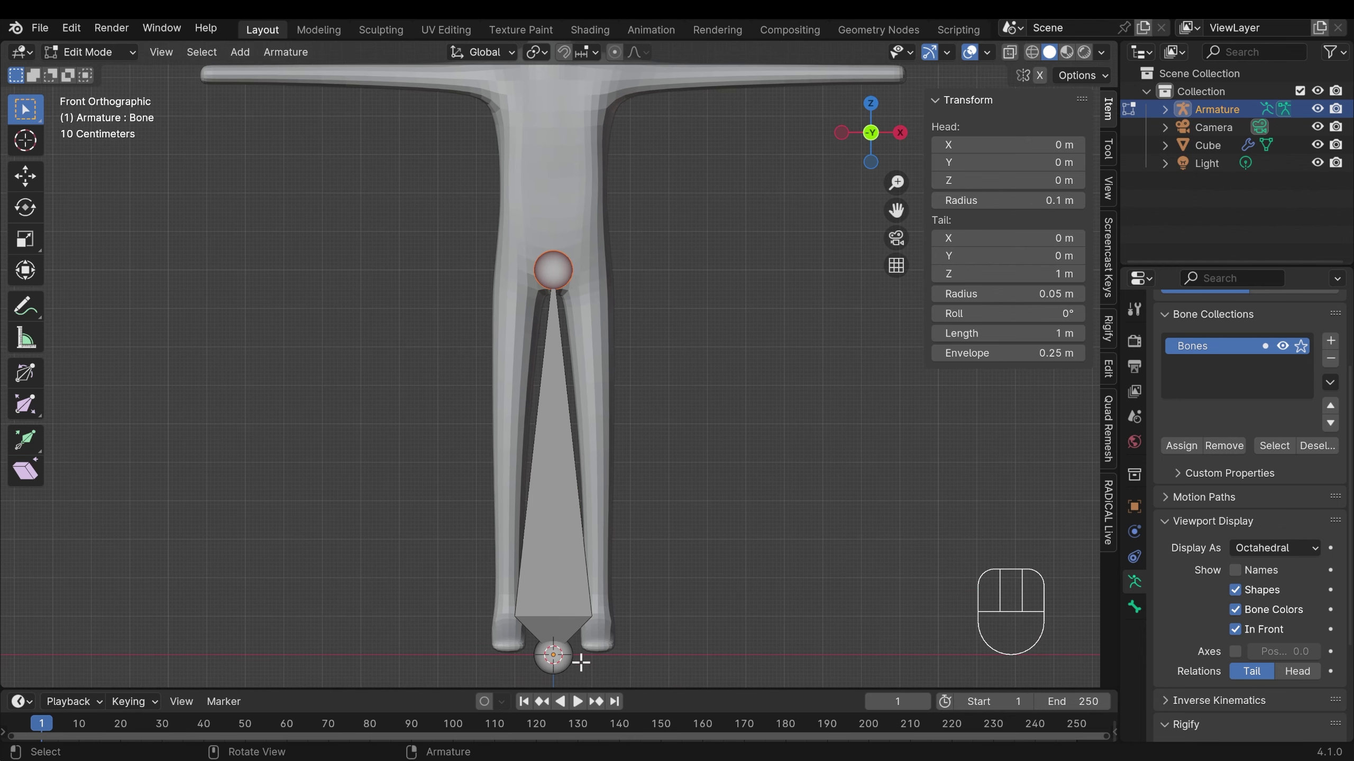
pyautogui.click(563, 665)
pyautogui.click(554, 560)
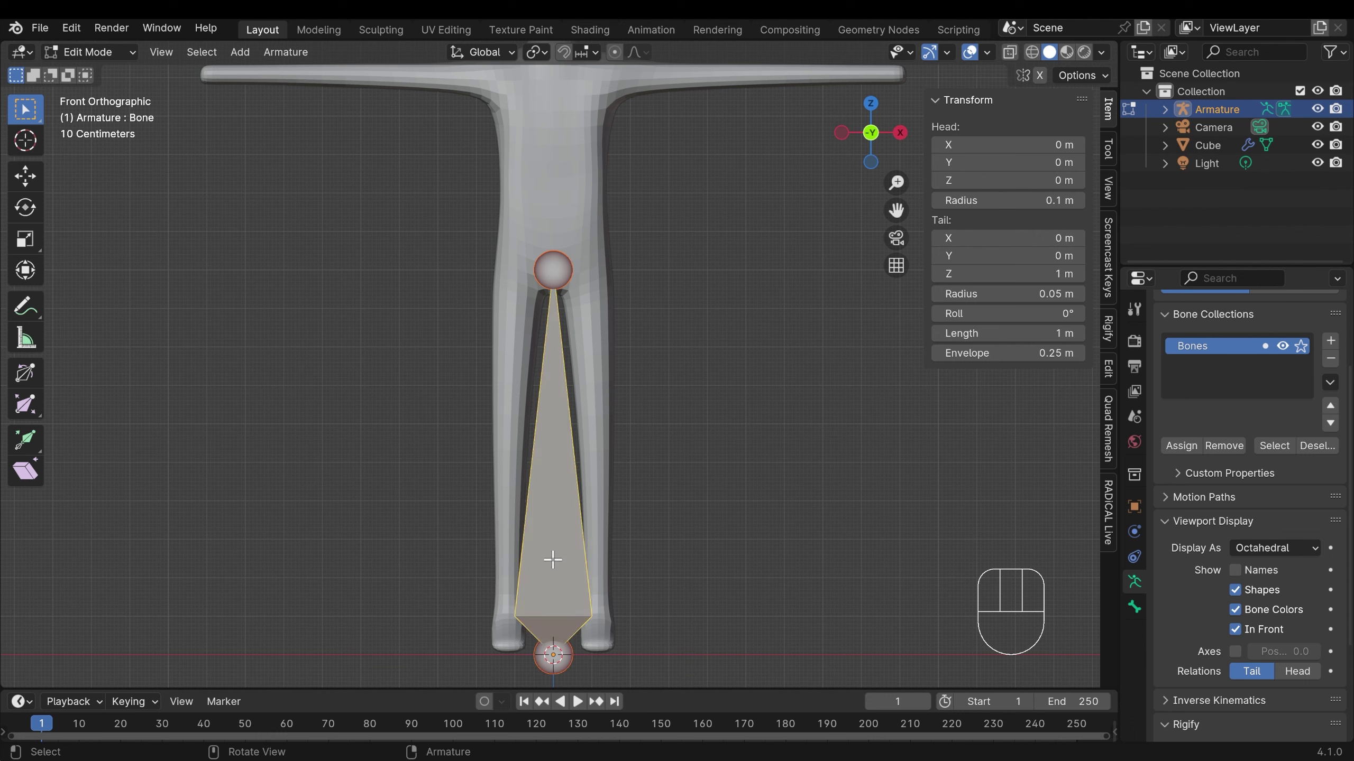
pyautogui.click(553, 264)
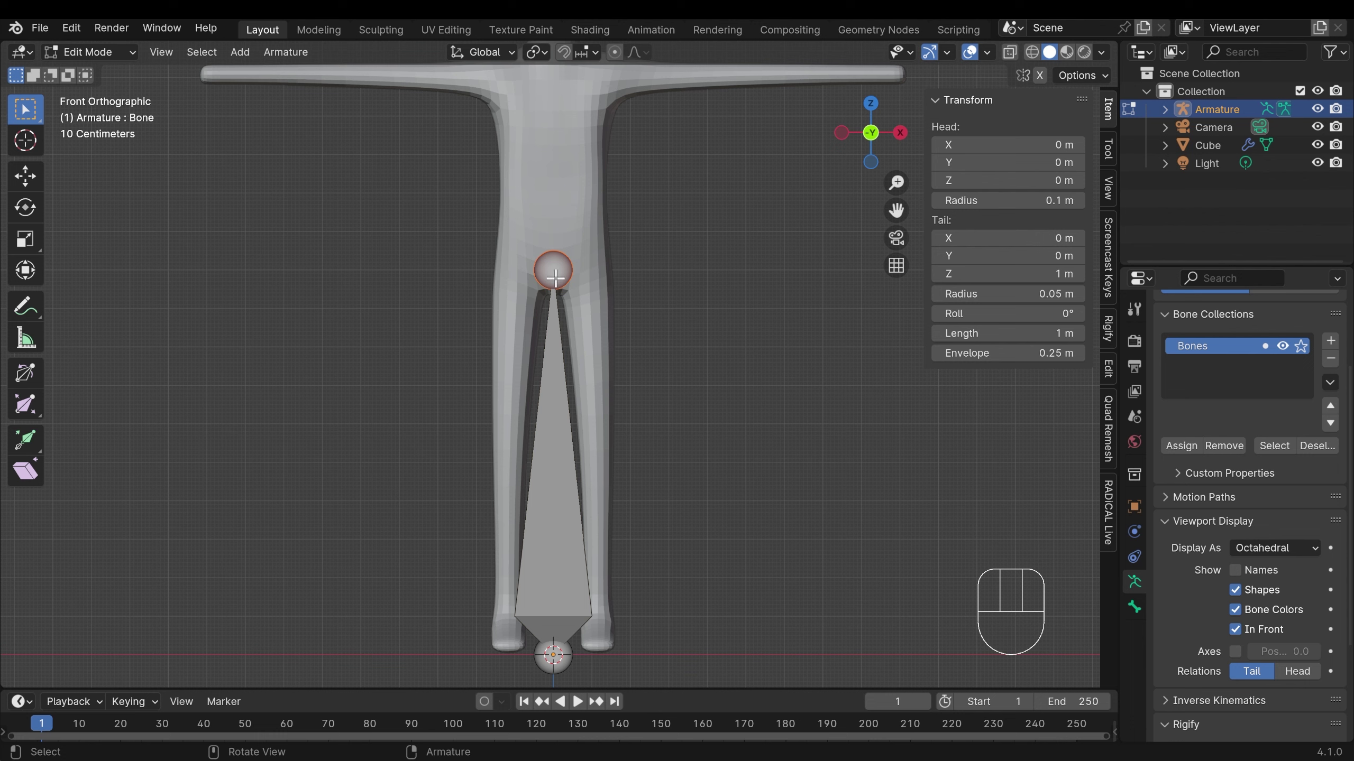
pyautogui.click(563, 464)
pyautogui.press('s')
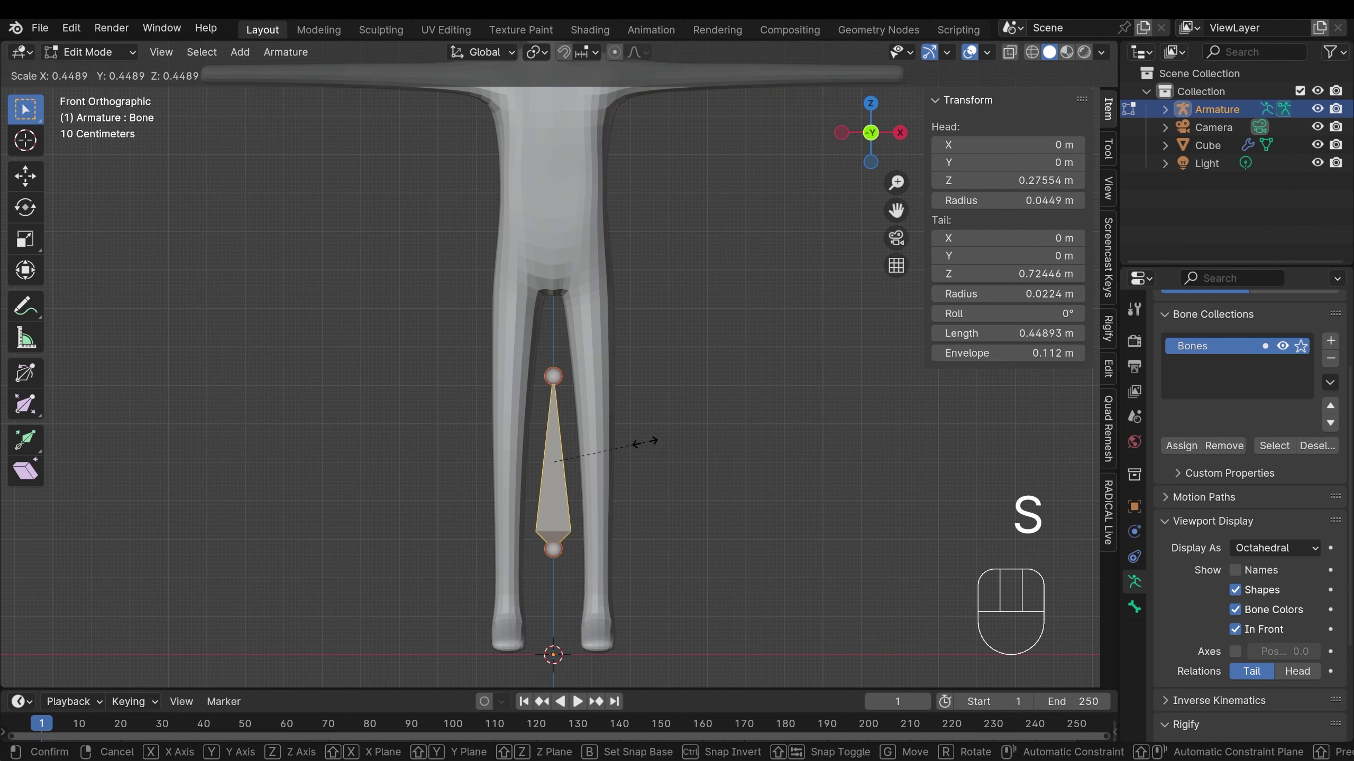
pyautogui.click(640, 444)
# Step: Move the bone up into the pelvis and lower its tail to the lower torso
pyautogui.press('g')
pyautogui.press('z')
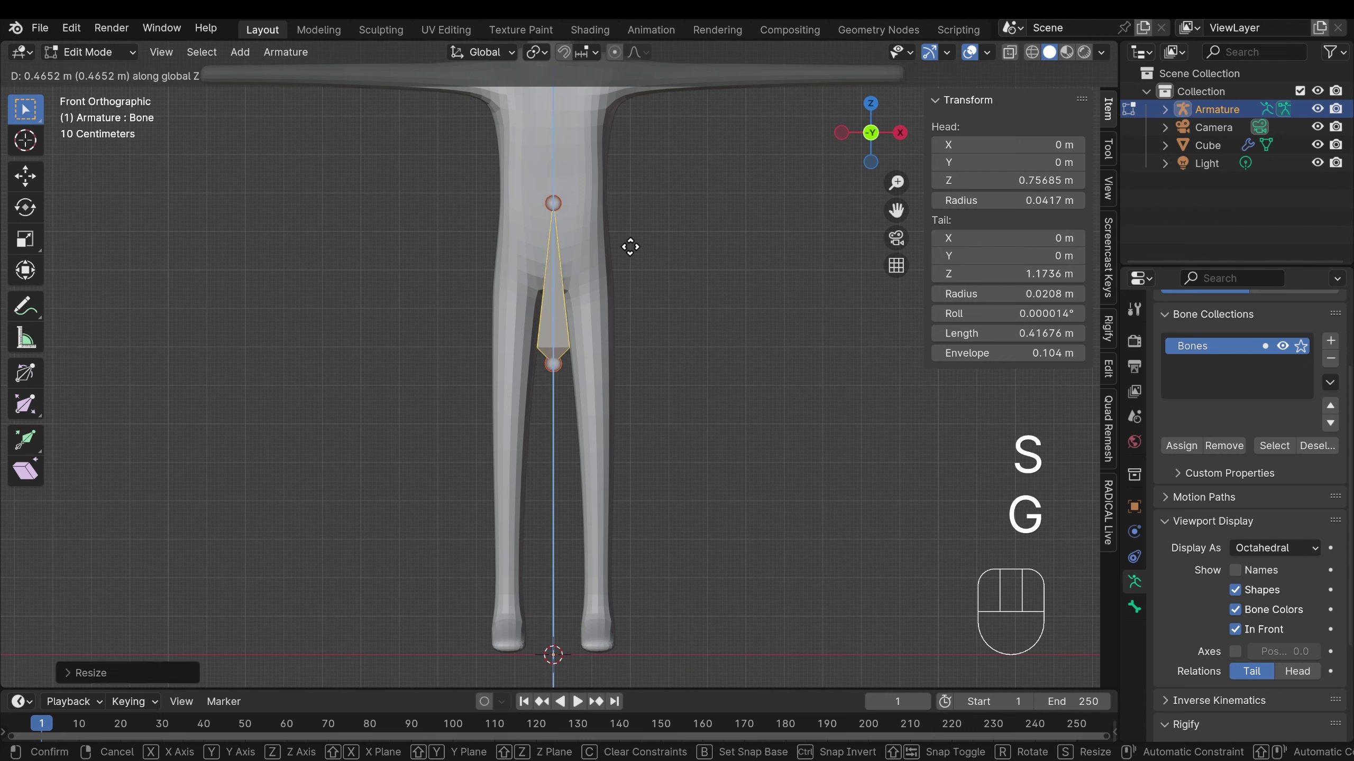
pyautogui.click(622, 174)
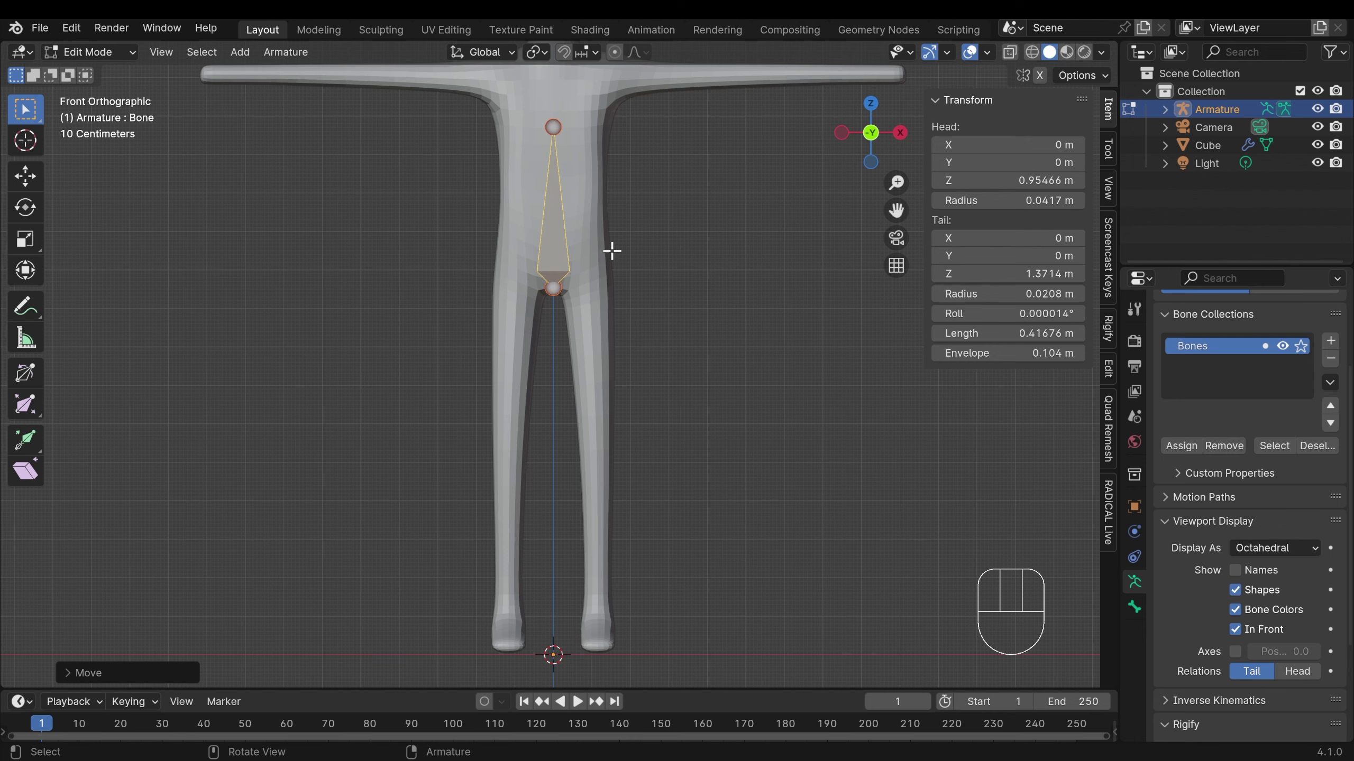
pyautogui.keyDown('shift'); pyautogui.moveTo(613, 245); pyautogui.dragTo(629, 332, button='middle'); pyautogui.keyUp('shift')
pyautogui.press('g')
pyautogui.press('z')
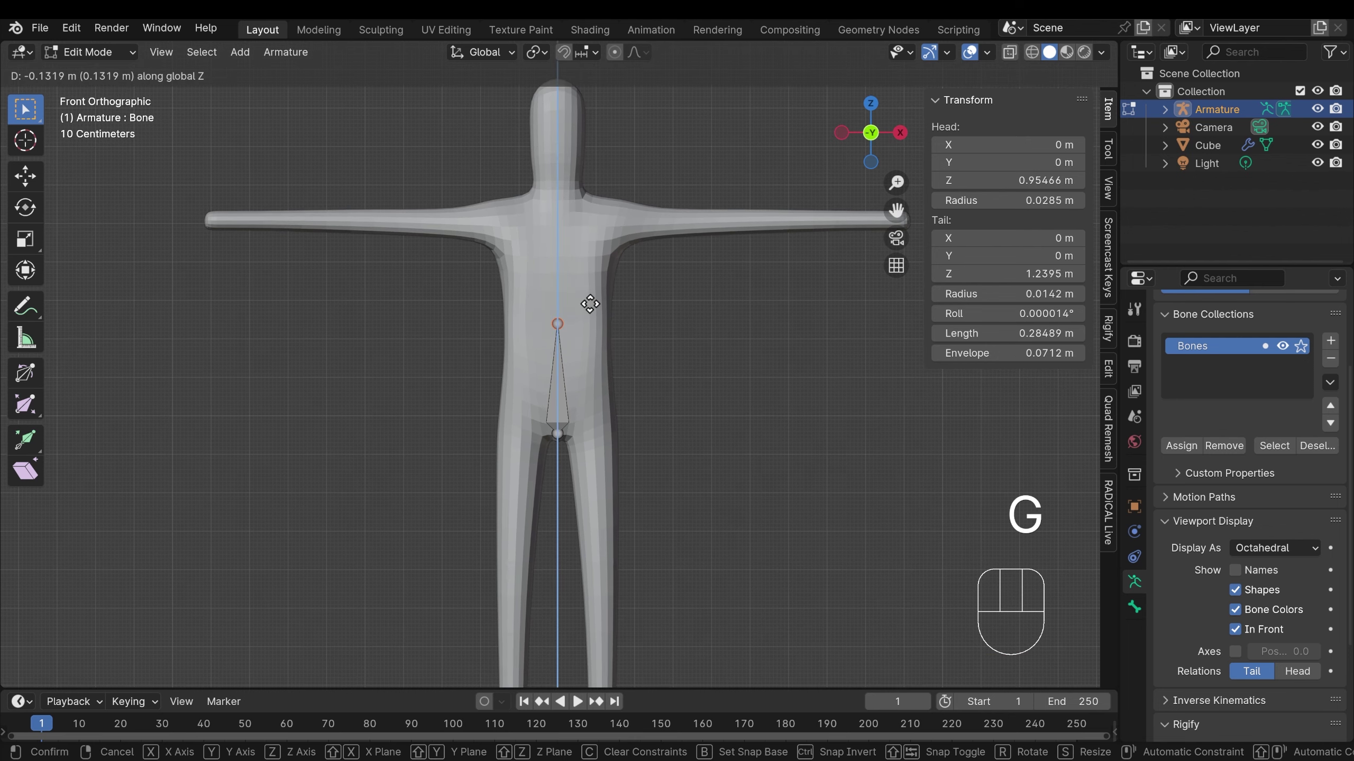
pyautogui.click(589, 302)
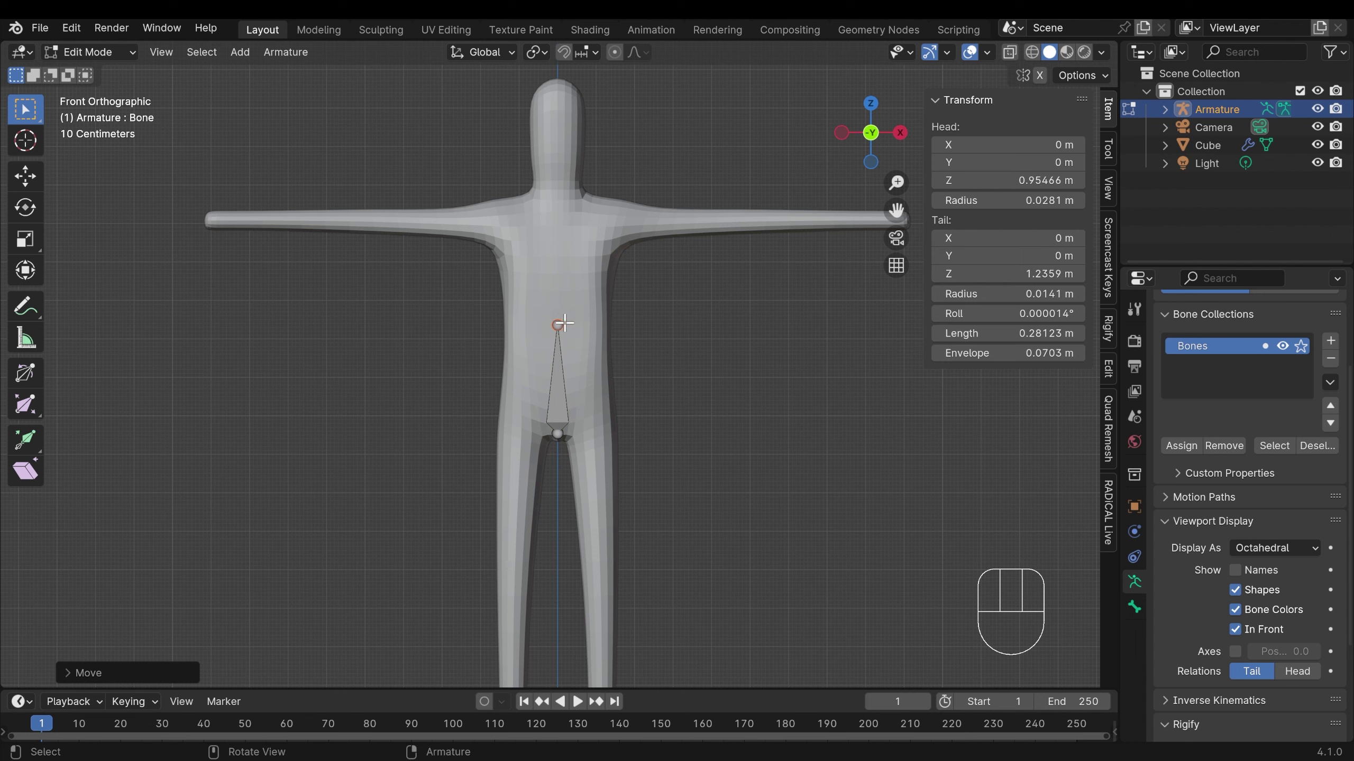
# Step: Extrude three spine bones straight up to the chest, neck and top of the head
pyautogui.press('e')
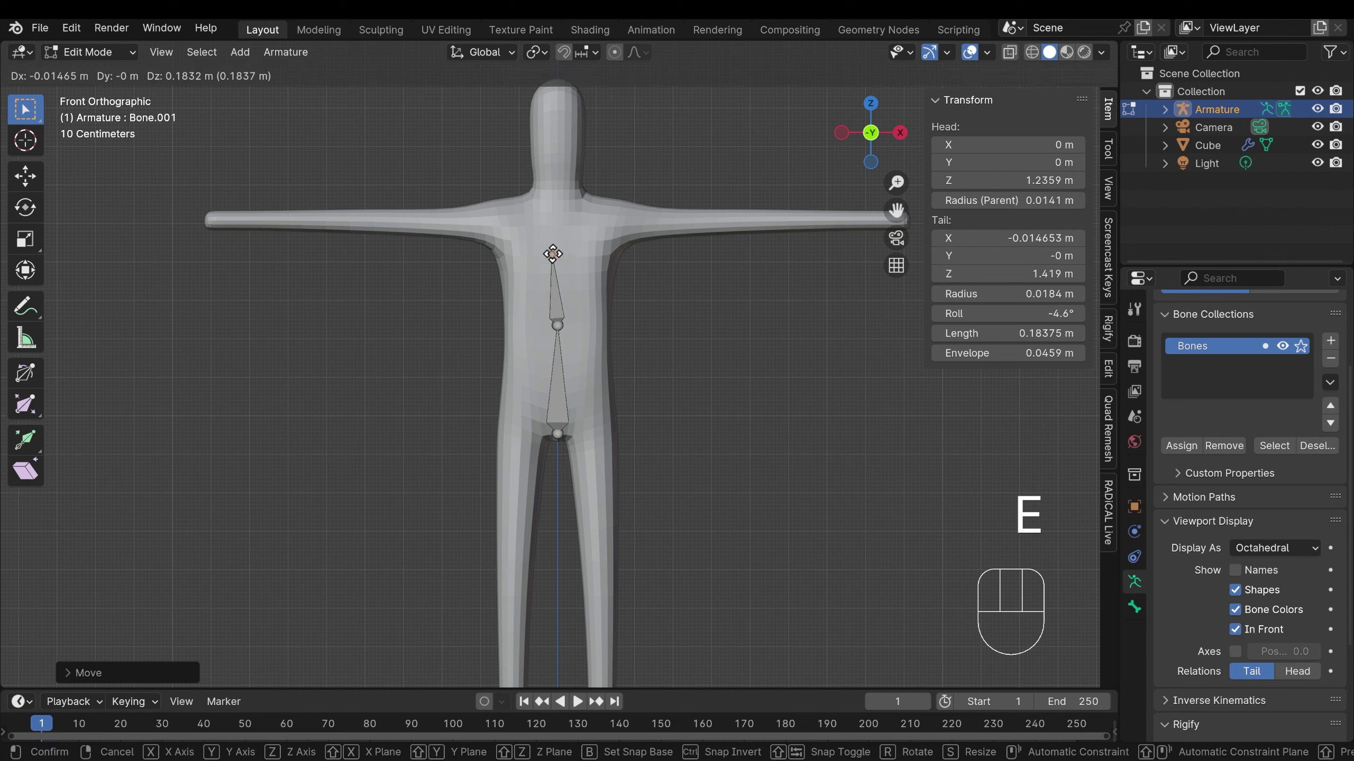
pyautogui.press('z')
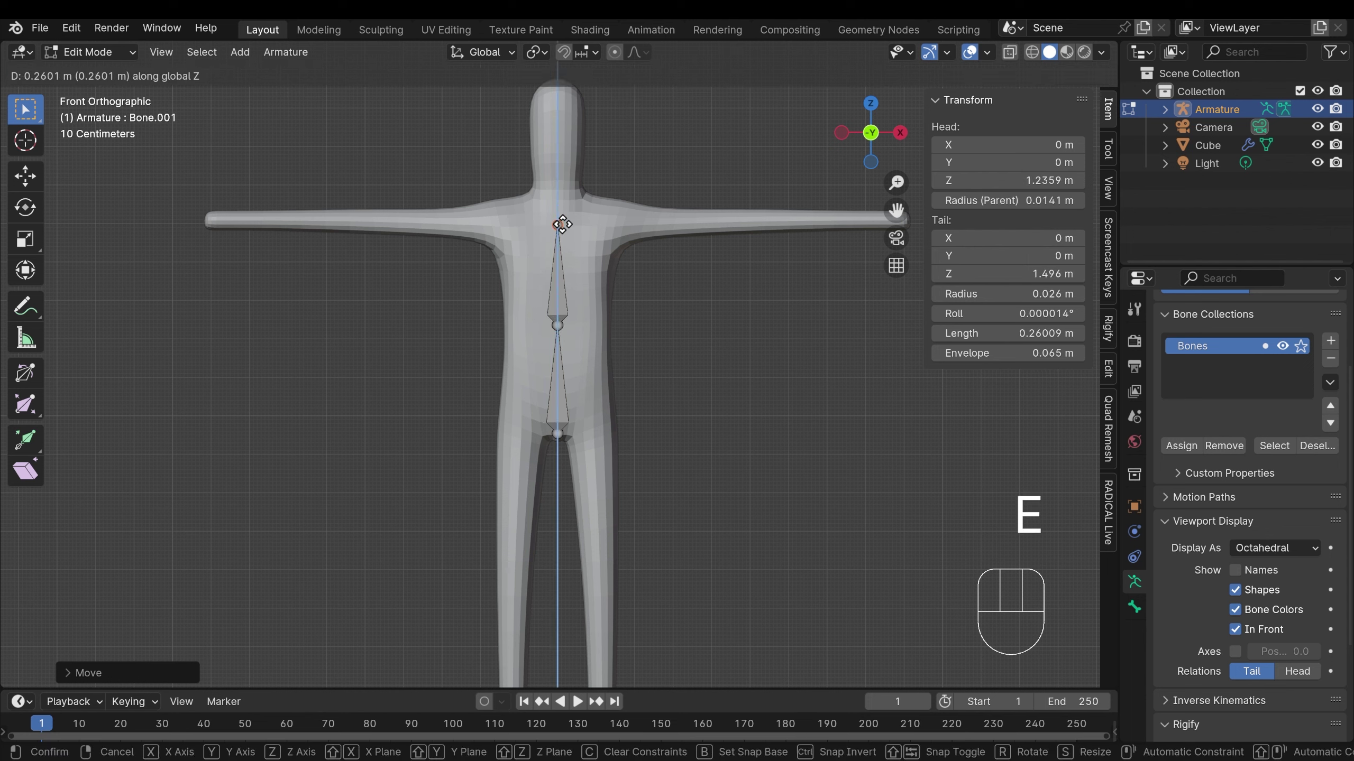
pyautogui.click(562, 220)
pyautogui.press('e')
pyautogui.click(559, 192)
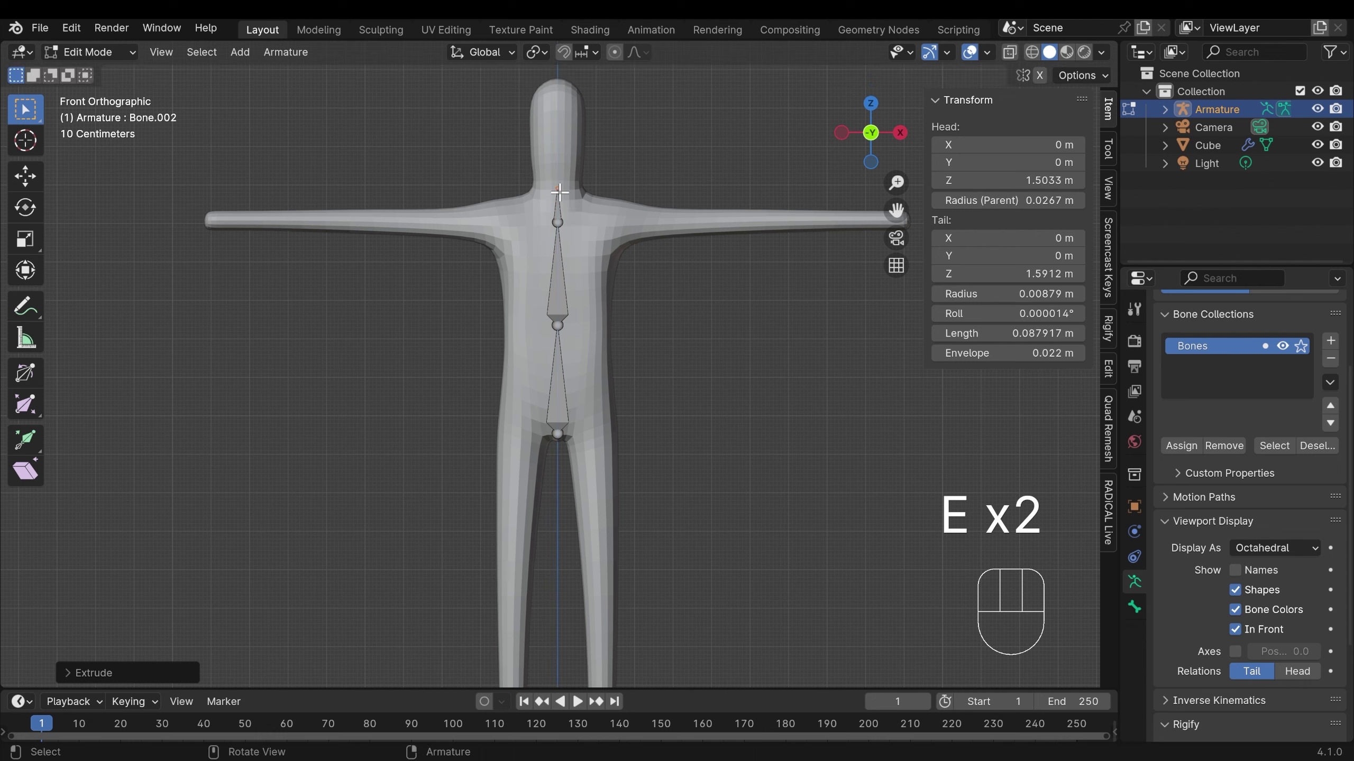
pyautogui.press('e')
pyautogui.press('z')
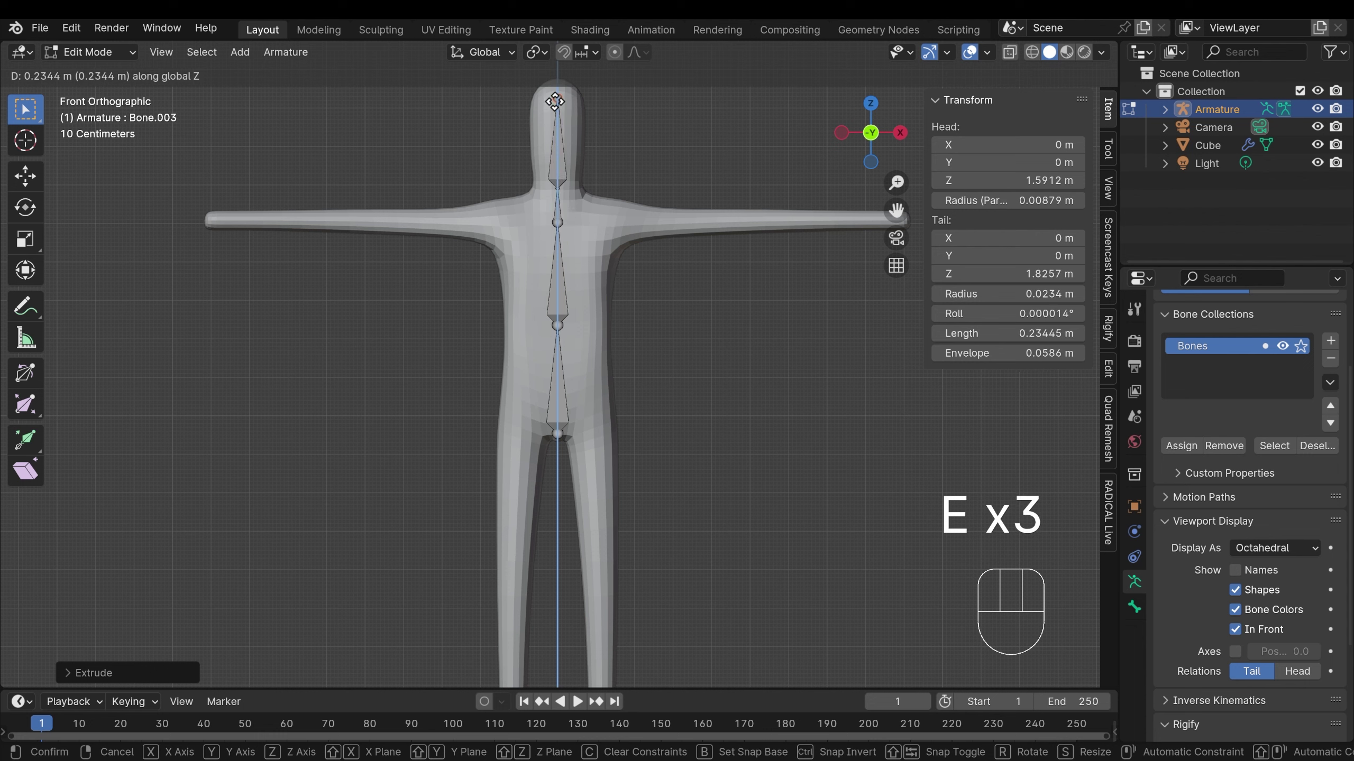
pyautogui.click(555, 91)
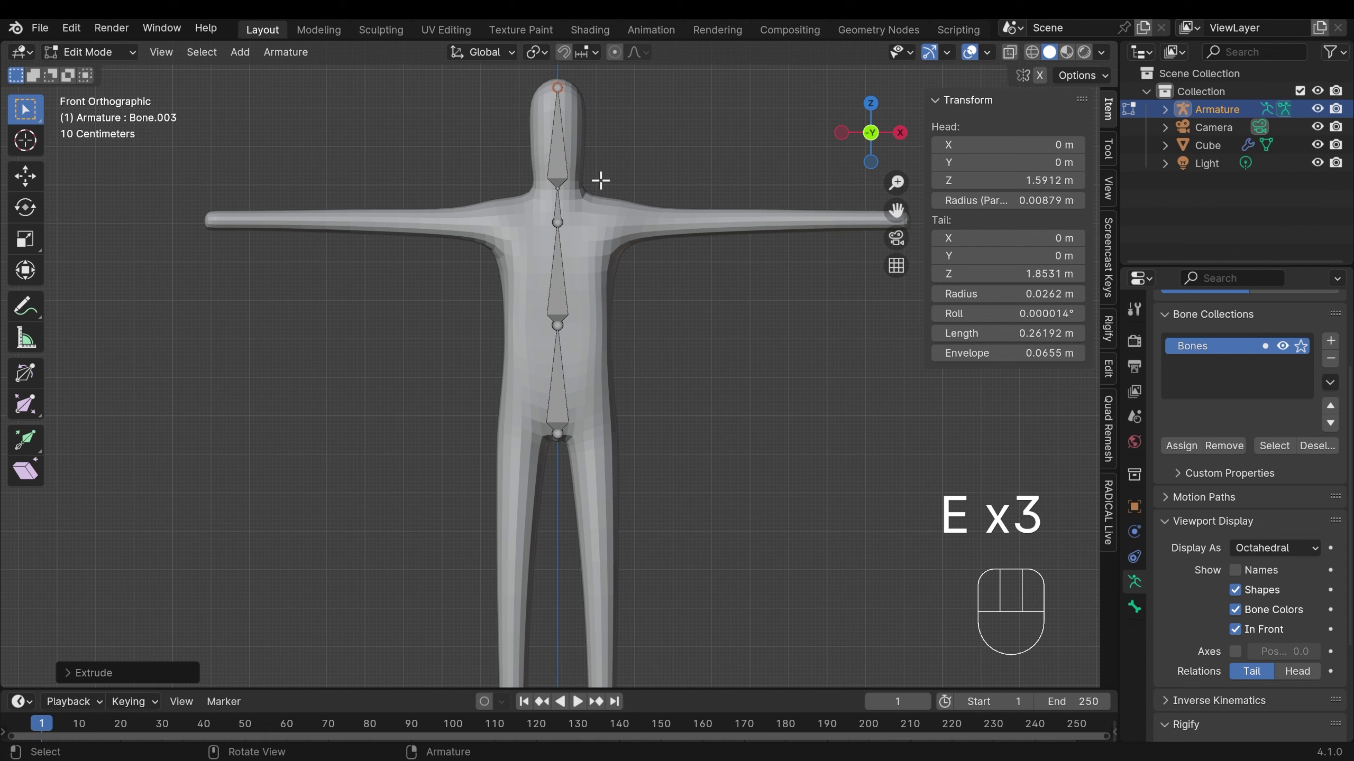
# Step: Extrude collarbone, upper arm, forearm and hand bones out the left arm, then enable X-Axis Mirror
pyautogui.click(557, 225)
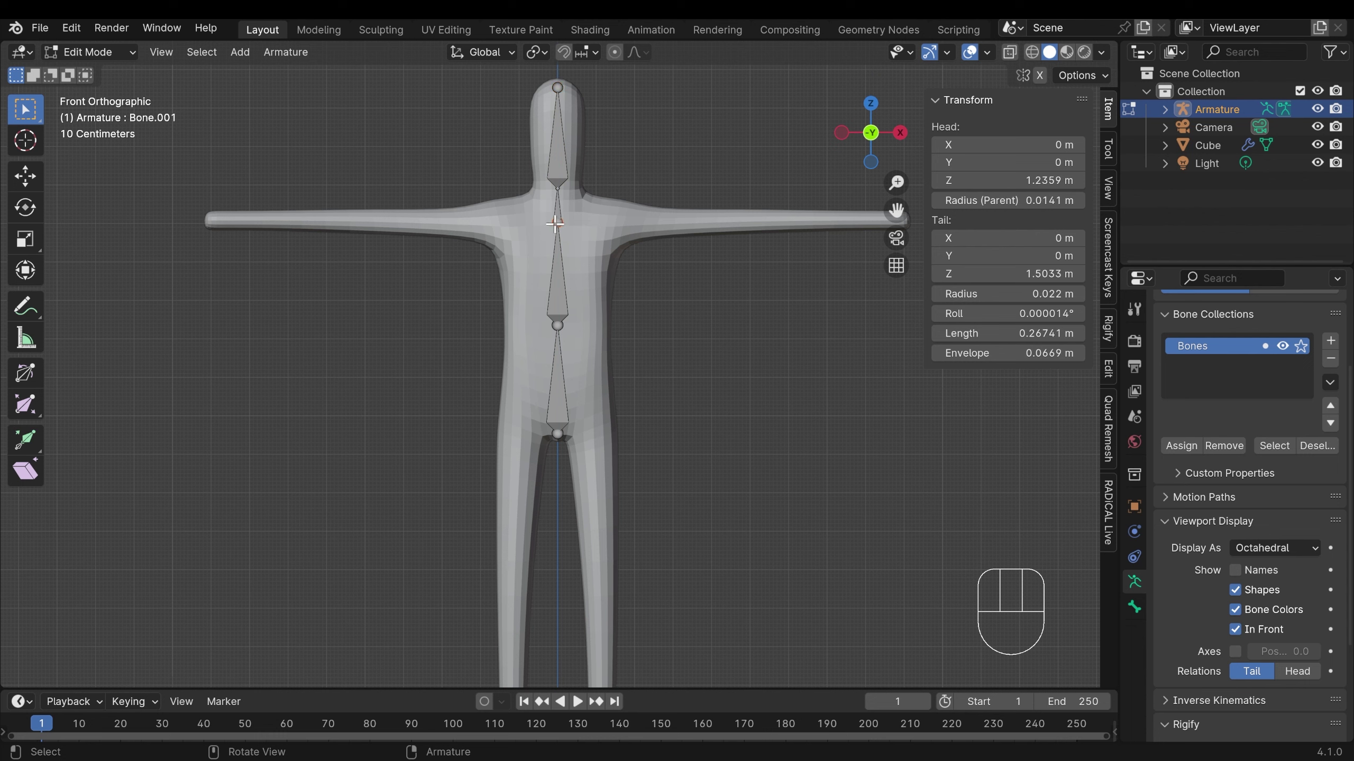
pyautogui.press('e')
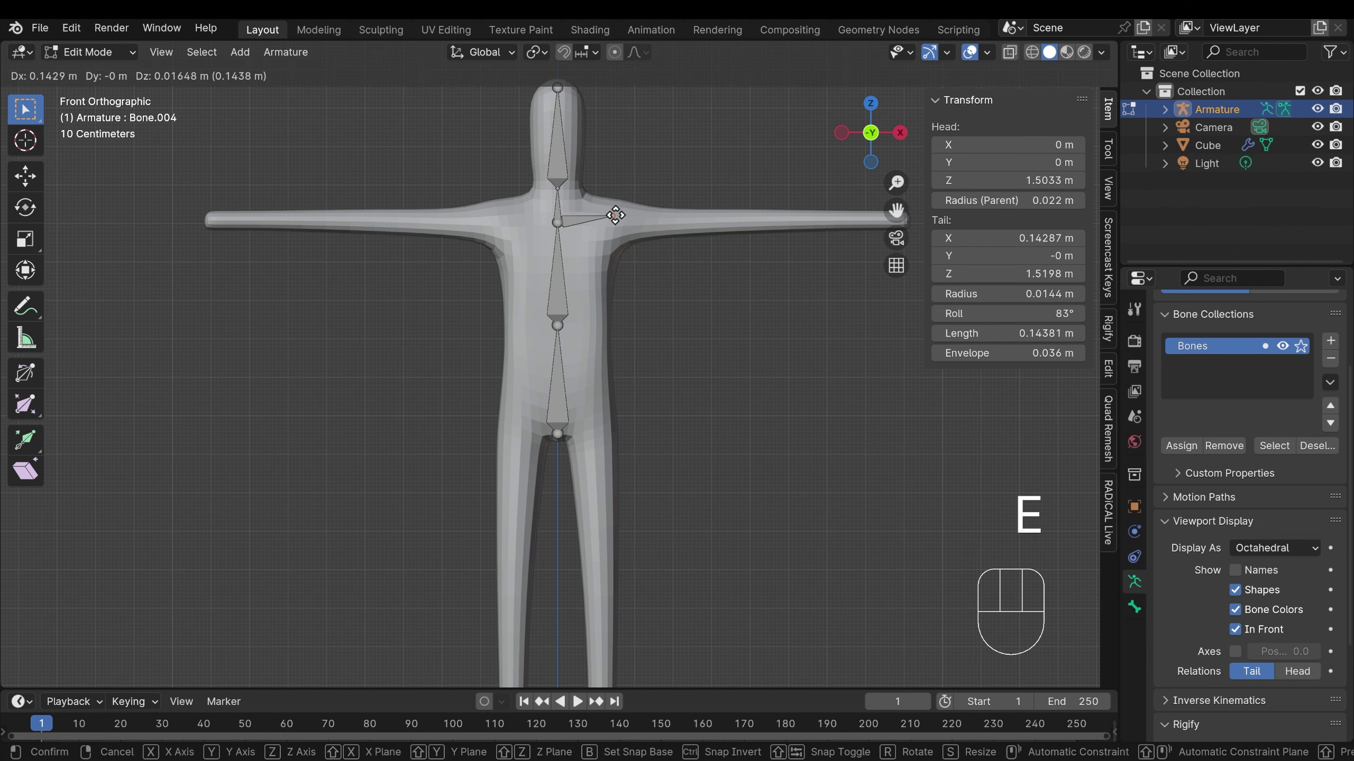
pyautogui.click(613, 213)
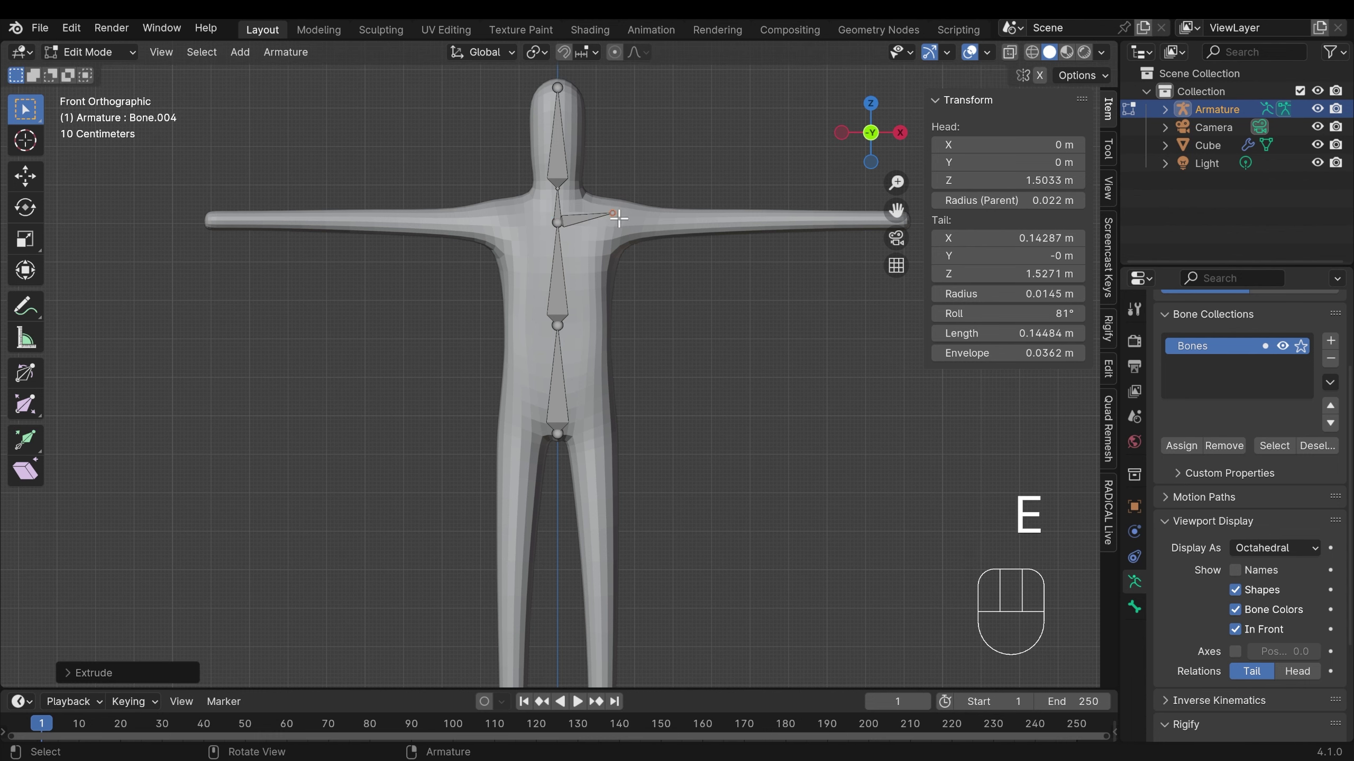
pyautogui.press('e')
pyautogui.click(766, 217)
pyautogui.keyDown('shift'); pyautogui.moveTo(803, 239); pyautogui.dragTo(671, 263, button='middle'); pyautogui.keyUp('shift')
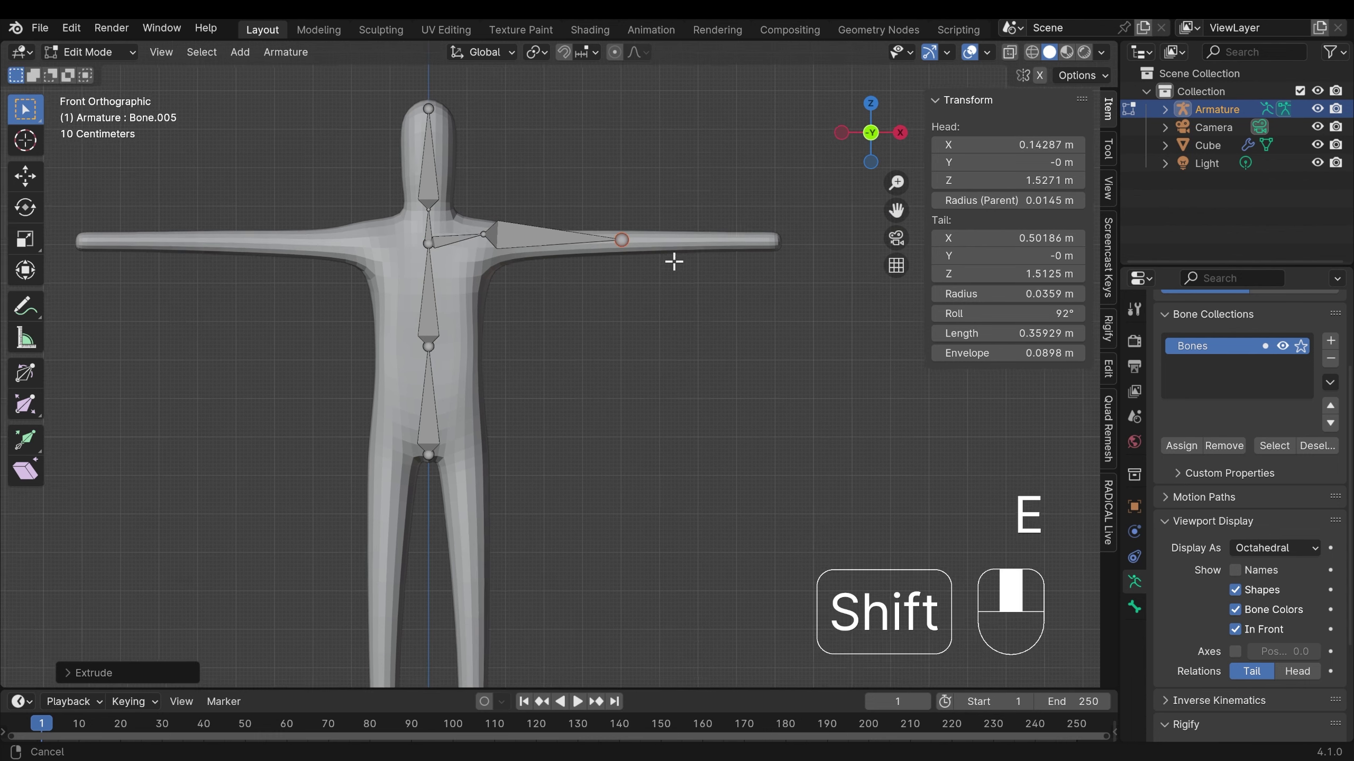
pyautogui.press('e')
pyautogui.click(765, 241)
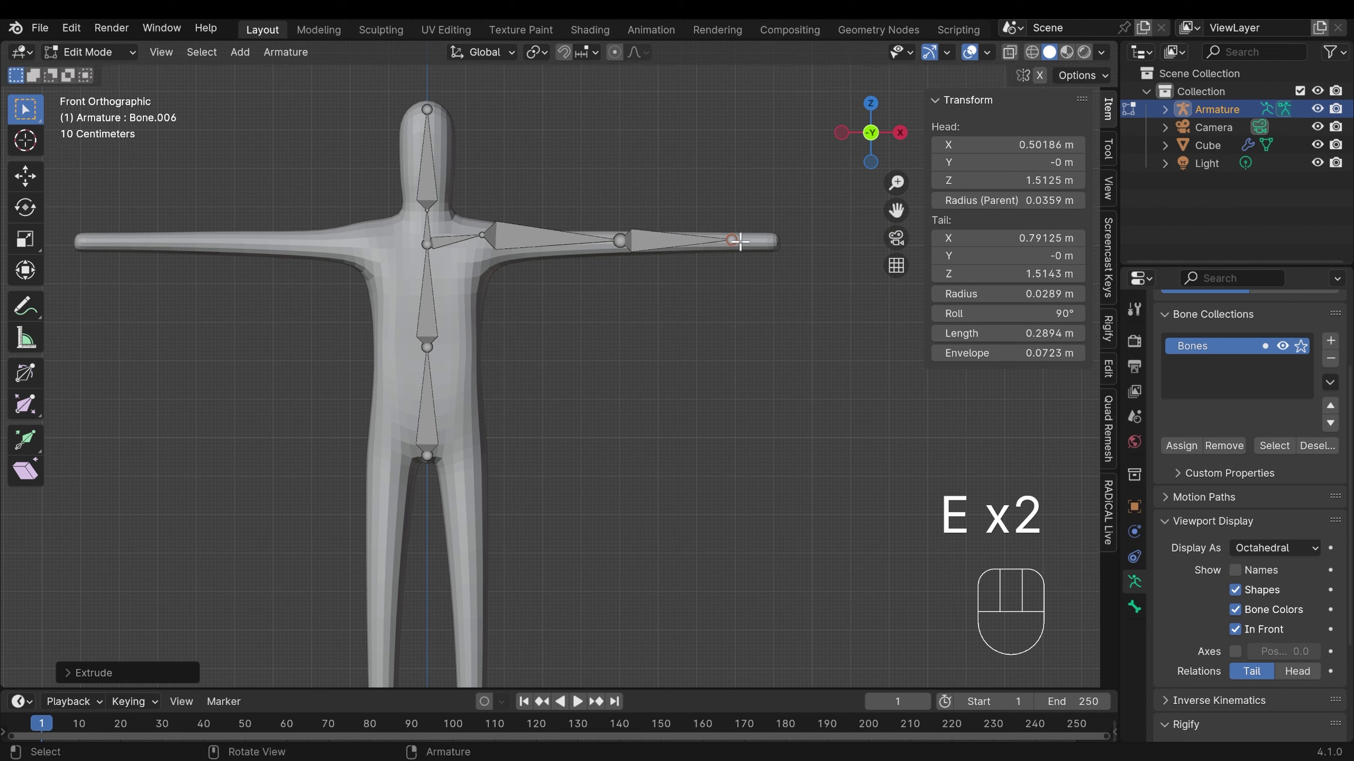
pyautogui.press('e')
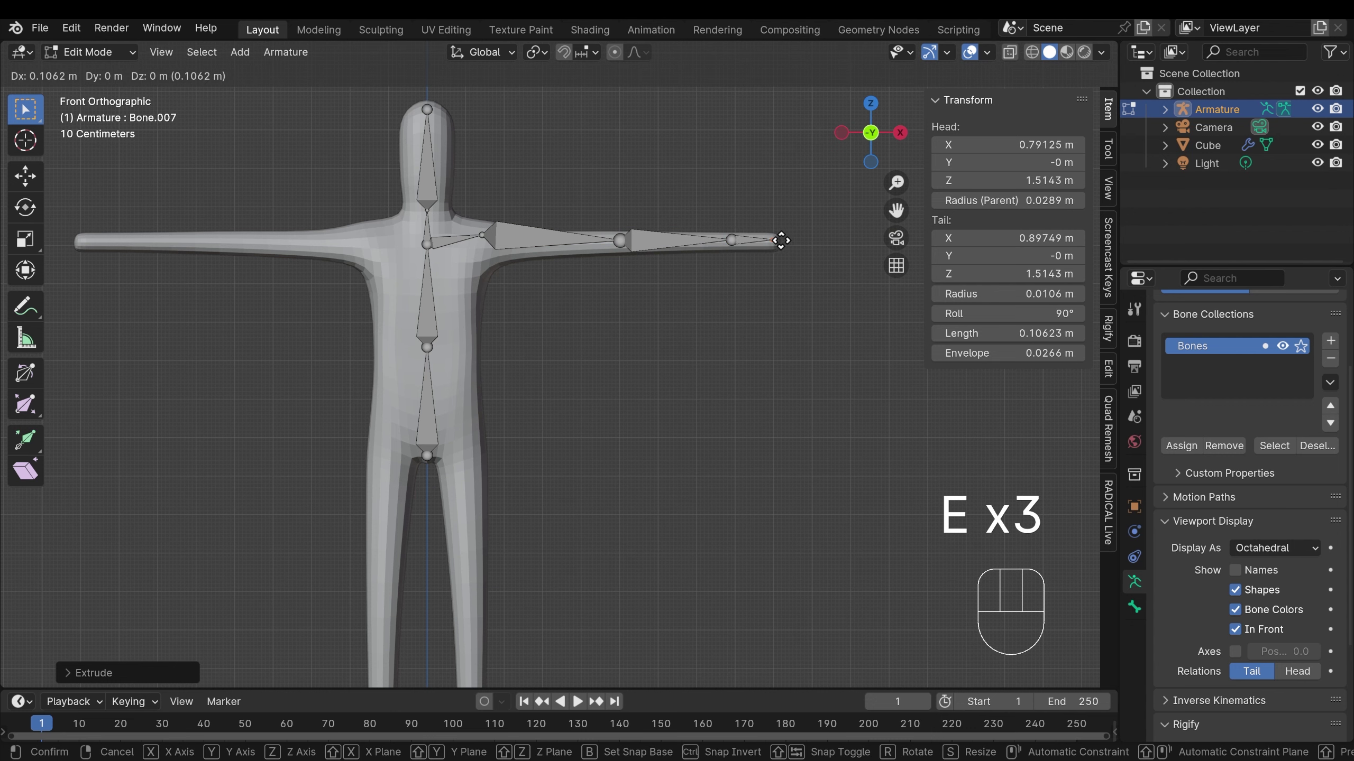
pyautogui.click(777, 240)
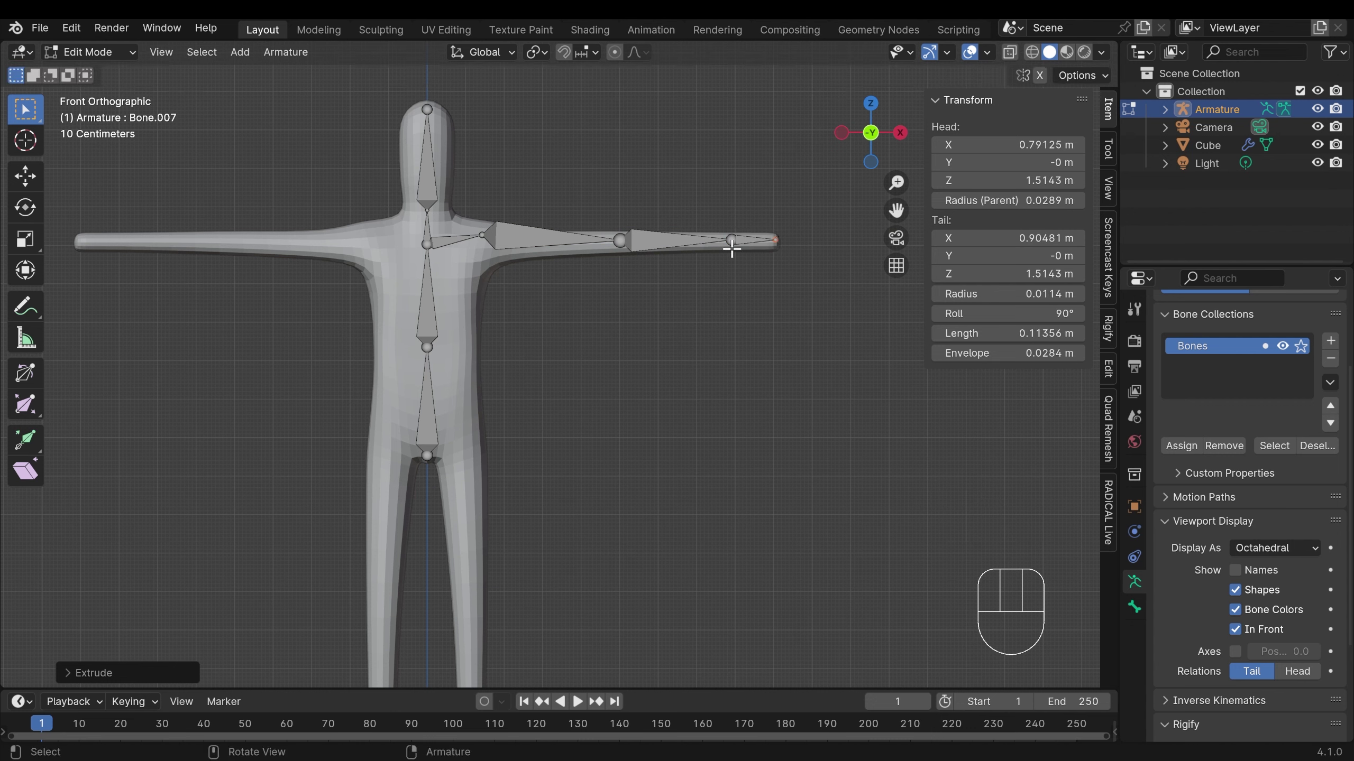
pyautogui.click(1039, 77)
# Step: Extrude a short hip bone, about 0.093 m, from the pelvis joint toward the left leg
pyautogui.click(428, 457)
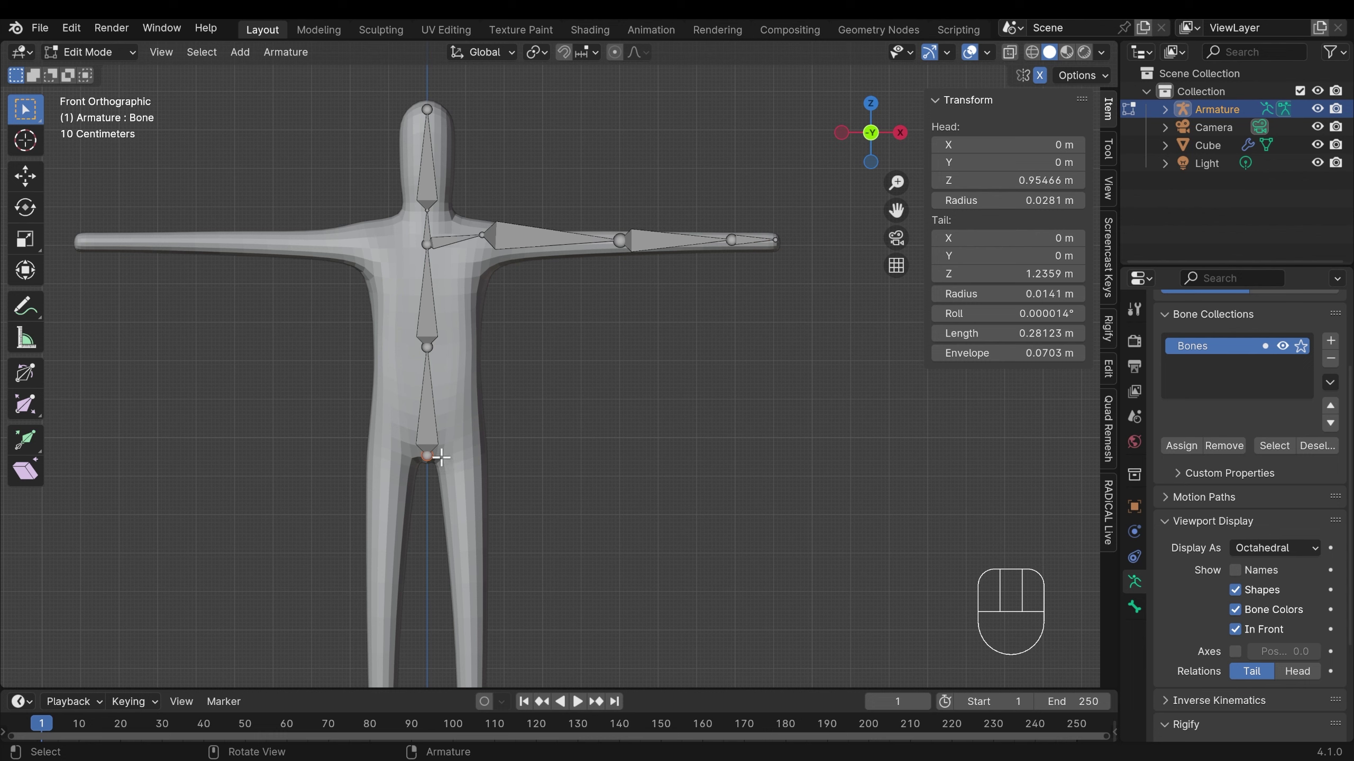
pyautogui.press('e')
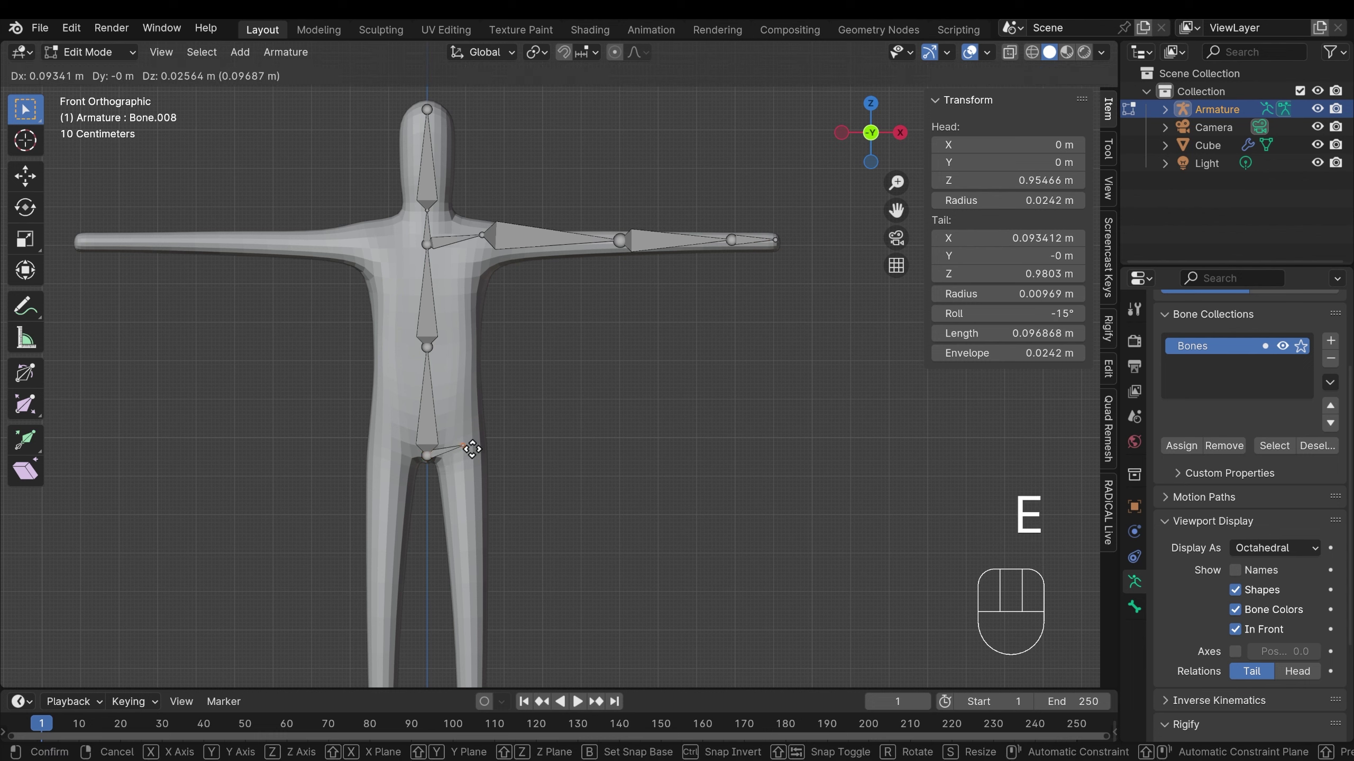
pyautogui.click(469, 447)
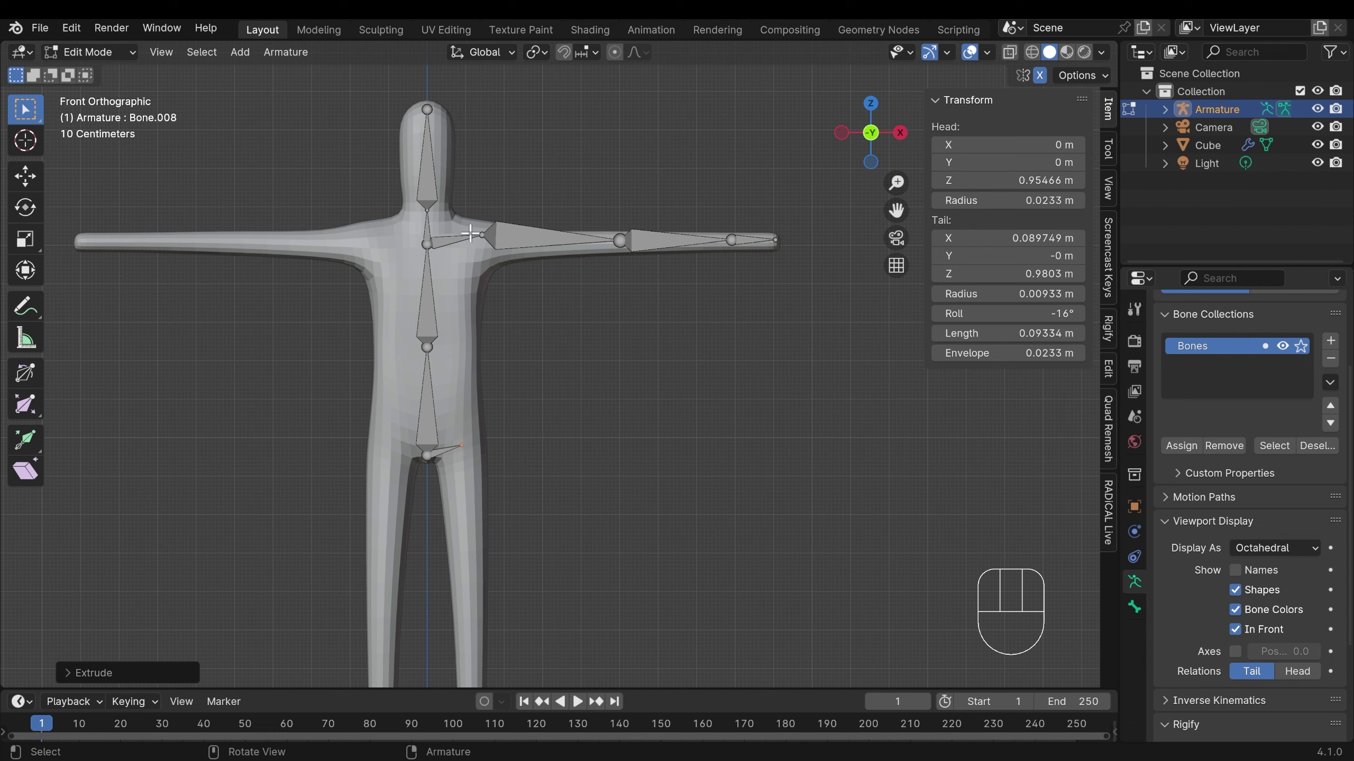
pyautogui.click(447, 450)
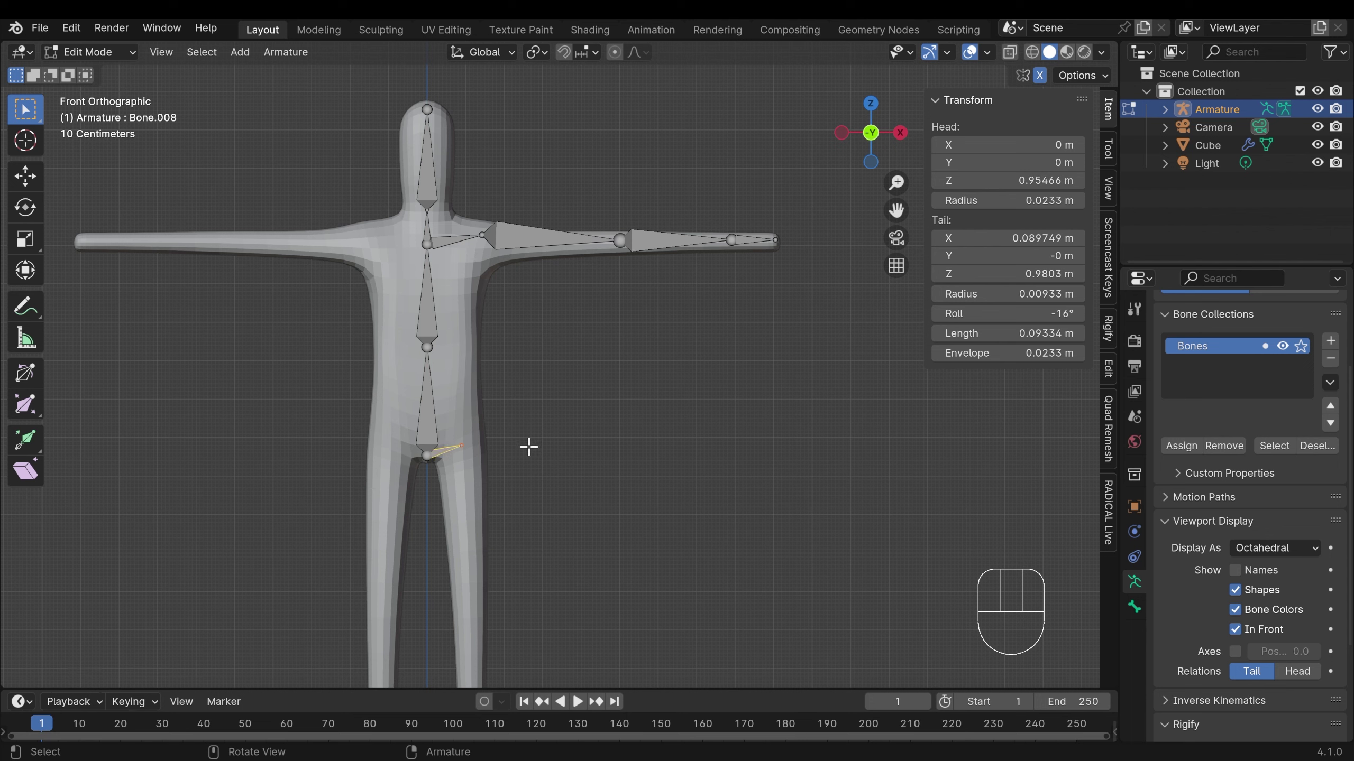
# Step: Name the hip bone hip.l and the collarbone shoulder.l
pyautogui.press('F2')
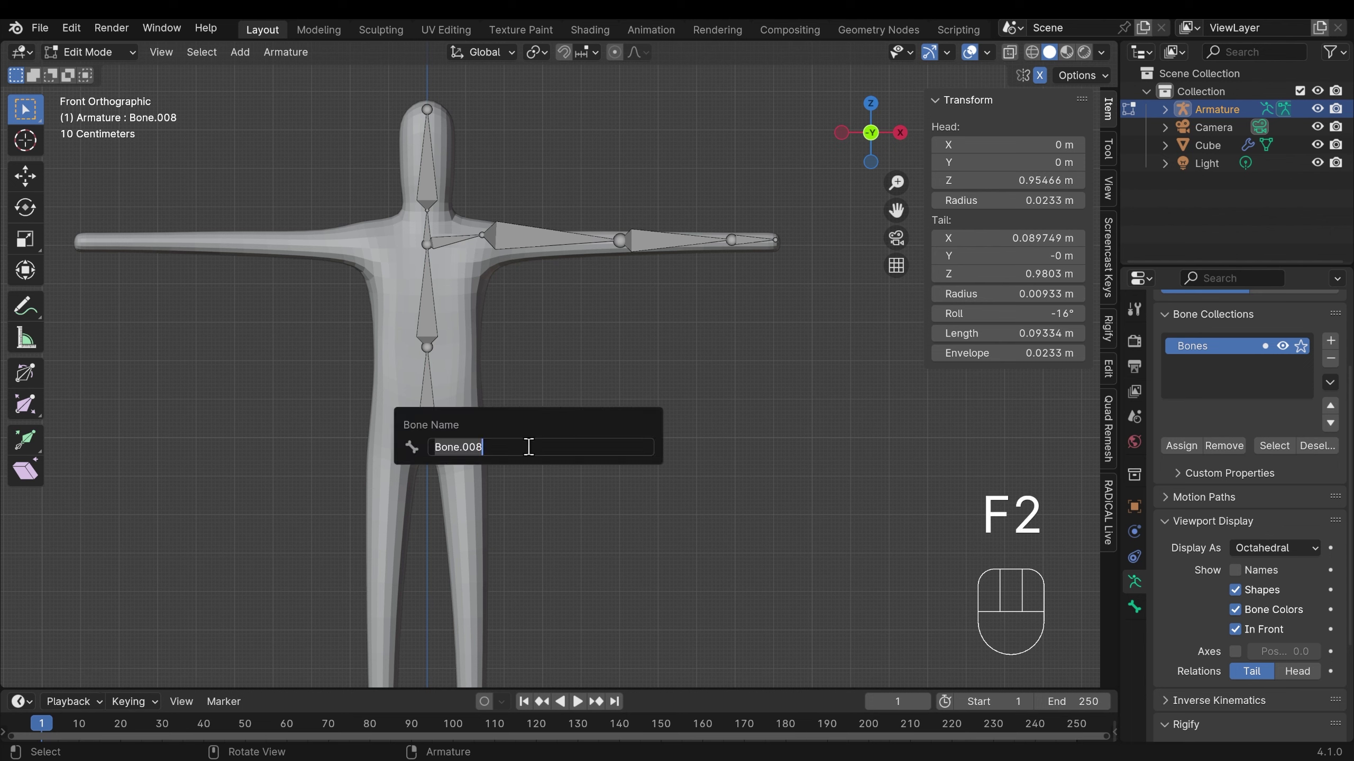
pyautogui.click(1135, 607)
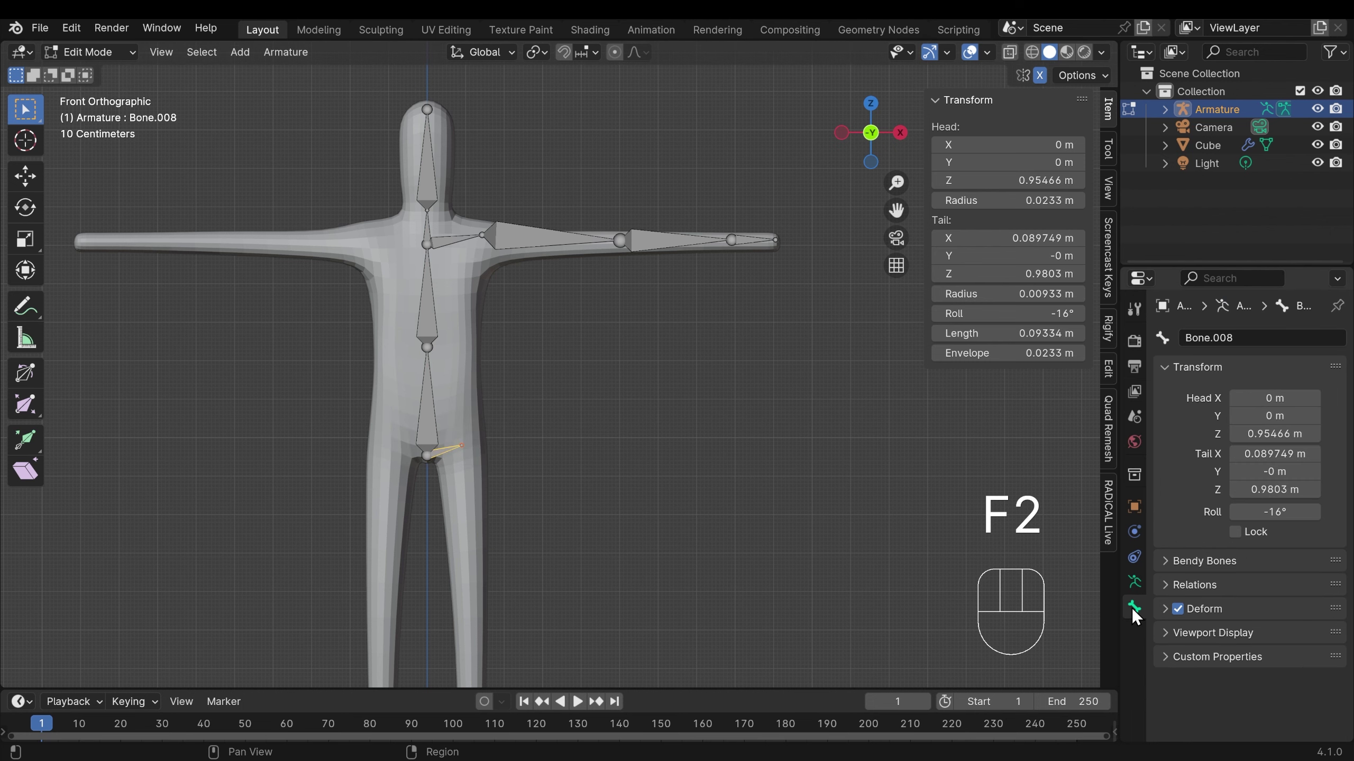
pyautogui.click(1258, 338)
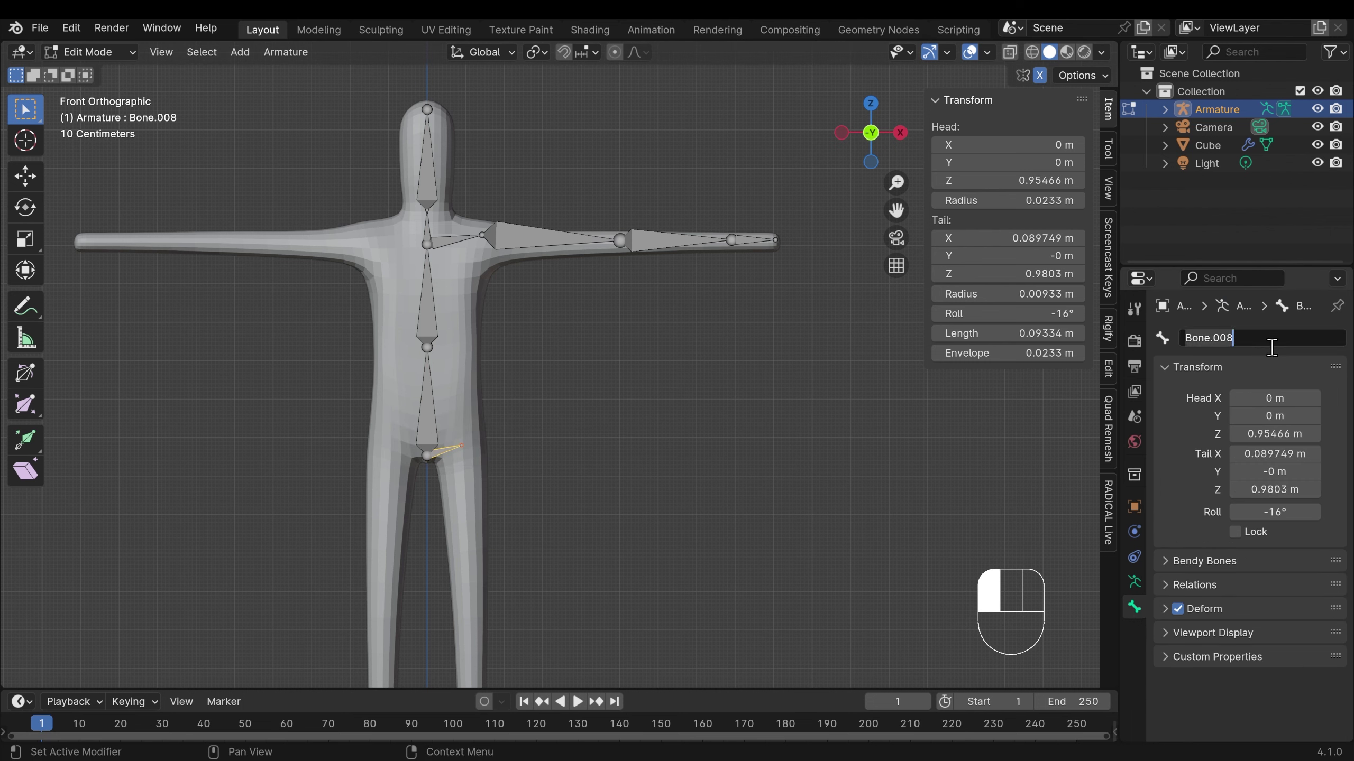
pyautogui.write('hip.l')
pyautogui.click(451, 243)
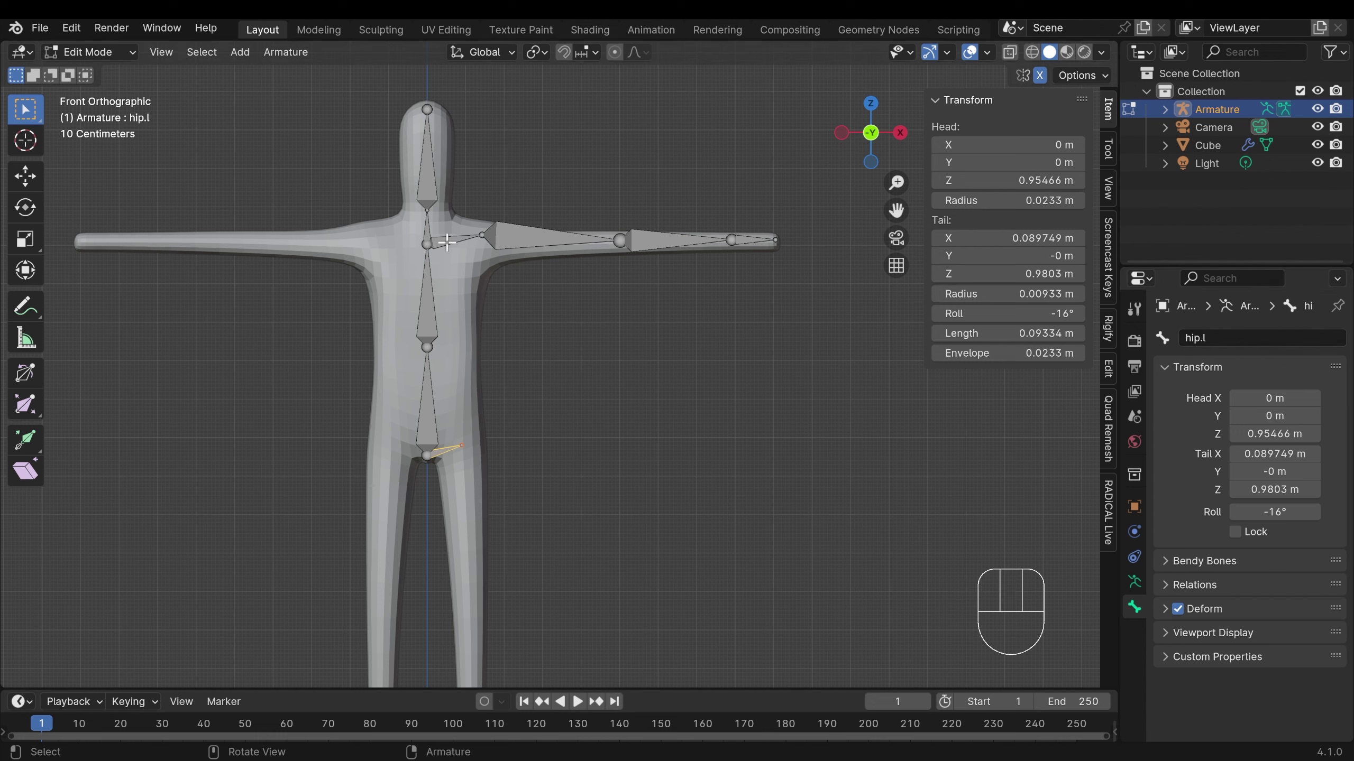
pyautogui.click(452, 244)
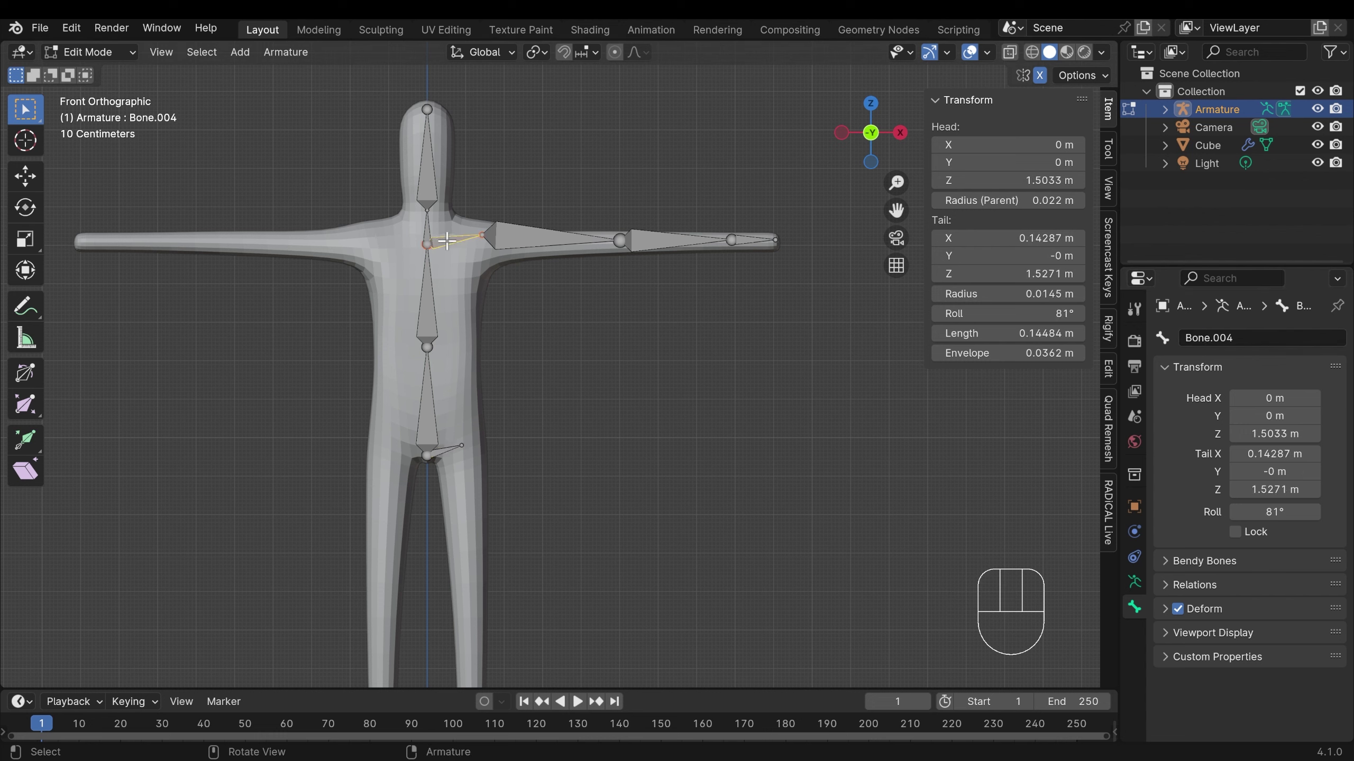
pyautogui.click(1248, 338)
pyautogui.write('shoulder.l')
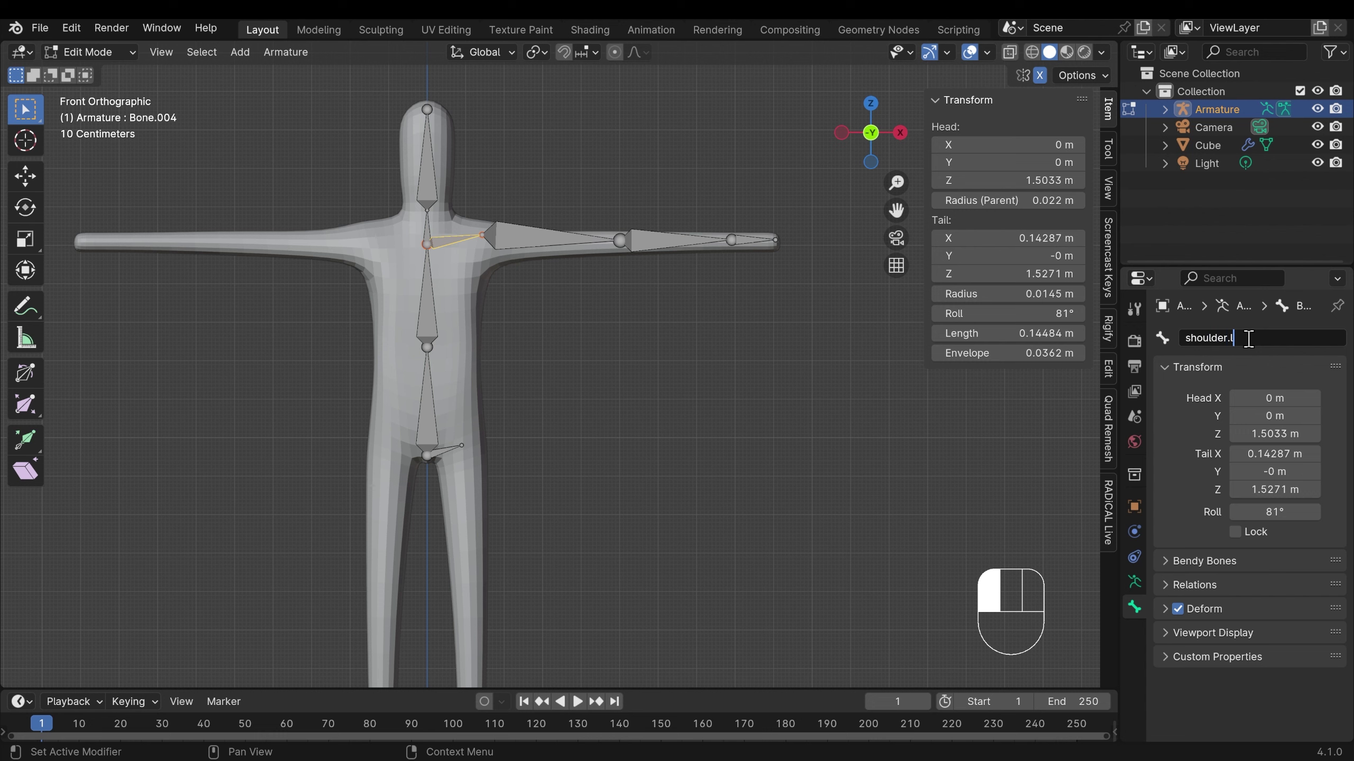
pyautogui.press('Return')
# Step: Name the arm bones upper_arm.l, forearm.l and hand.l
pyautogui.click(531, 236)
pyautogui.click(1263, 337)
pyautogui.write('upper_arm.l')
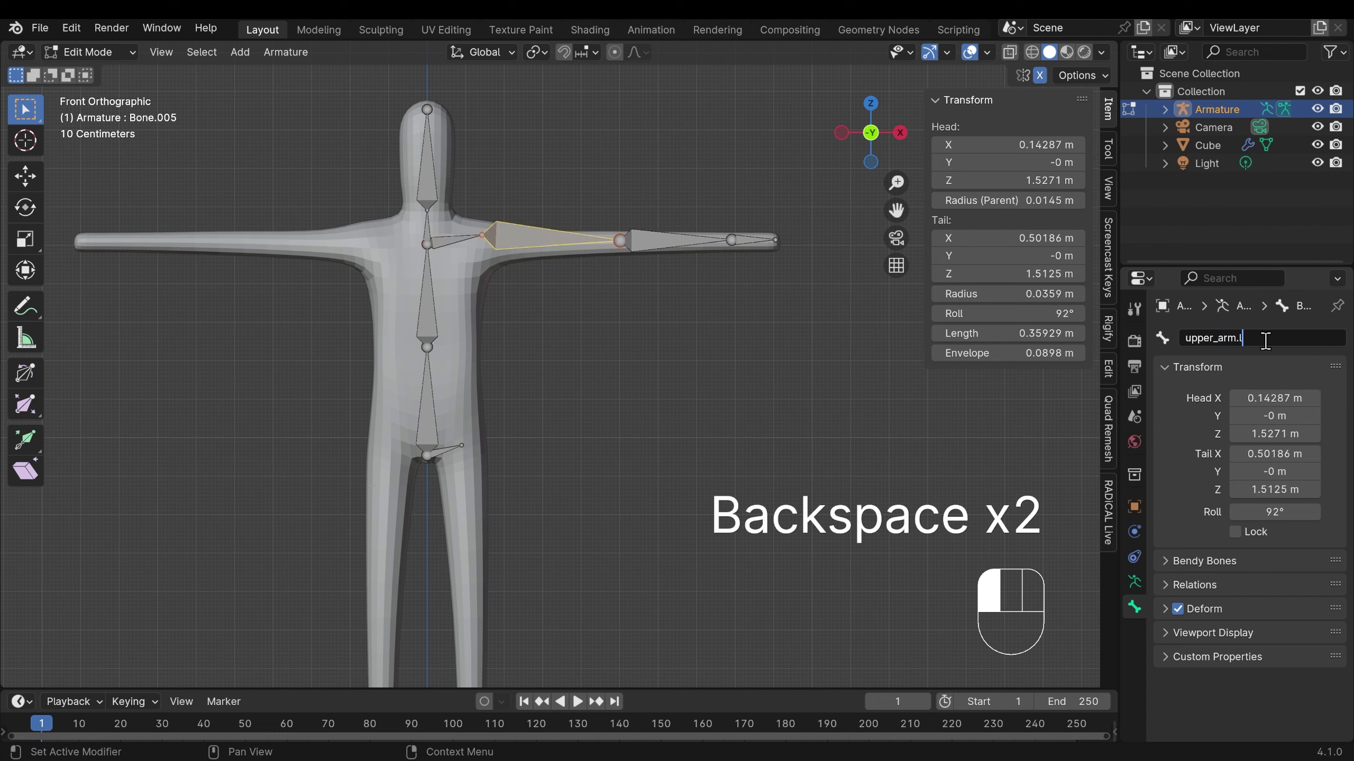
pyautogui.press('Return')
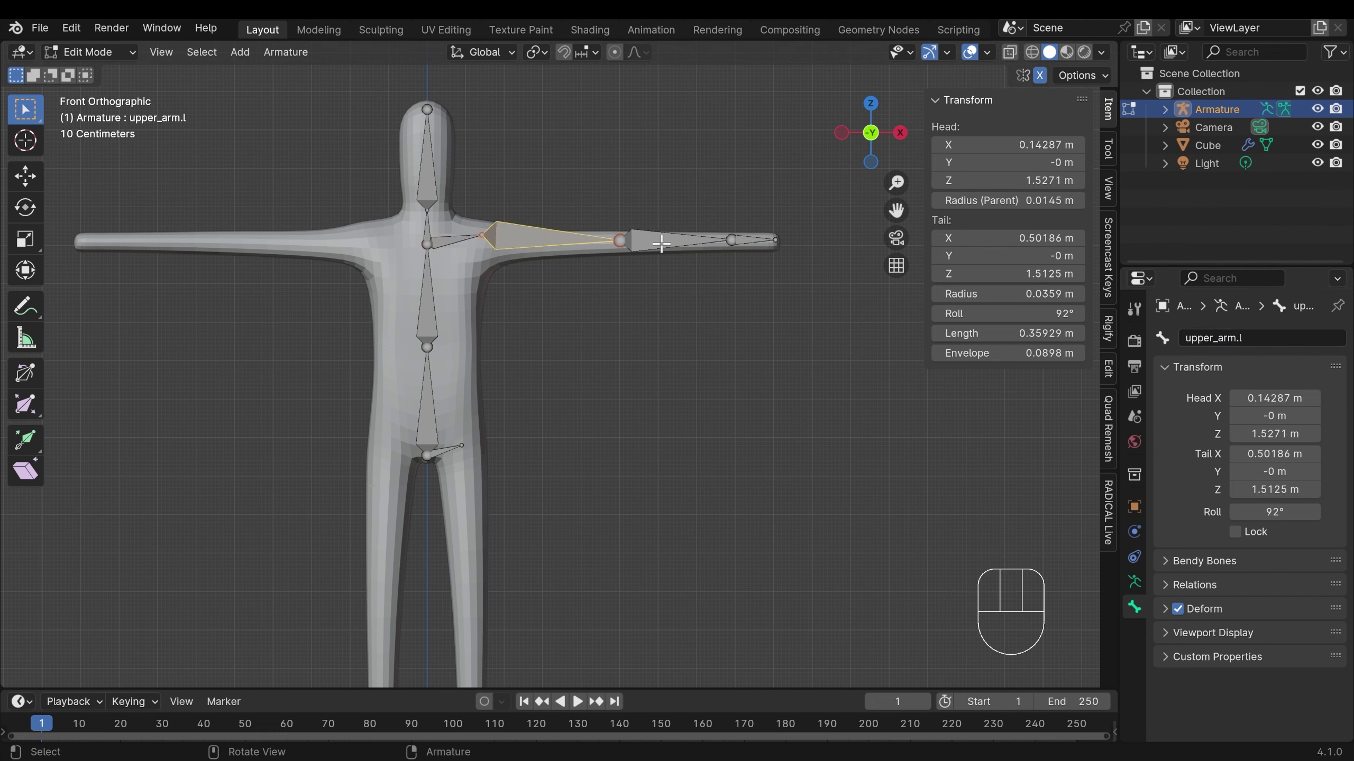
pyautogui.click(661, 242)
pyautogui.click(1253, 338)
pyautogui.write('forearm.l')
pyautogui.press('Return')
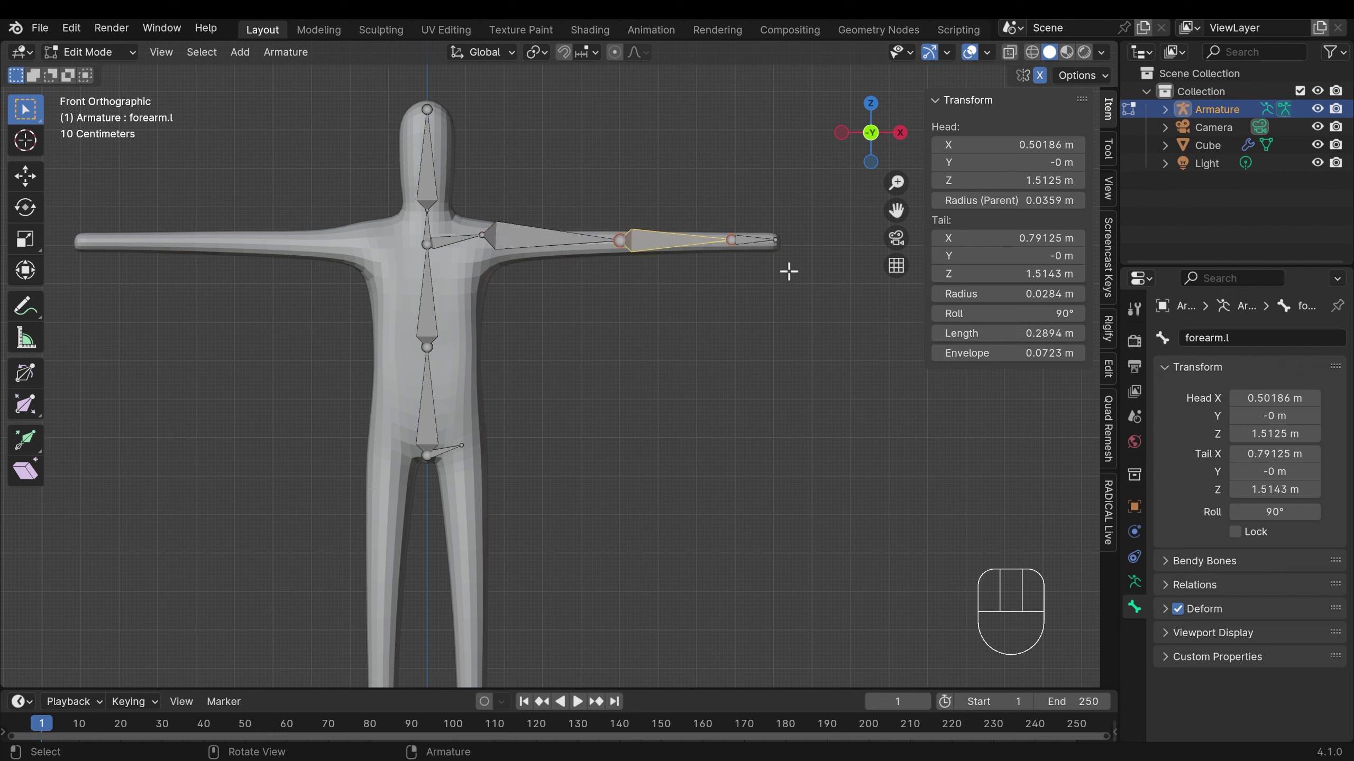
pyautogui.click(752, 241)
pyautogui.click(1264, 338)
pyautogui.write('hand.l')
pyautogui.press('Return')
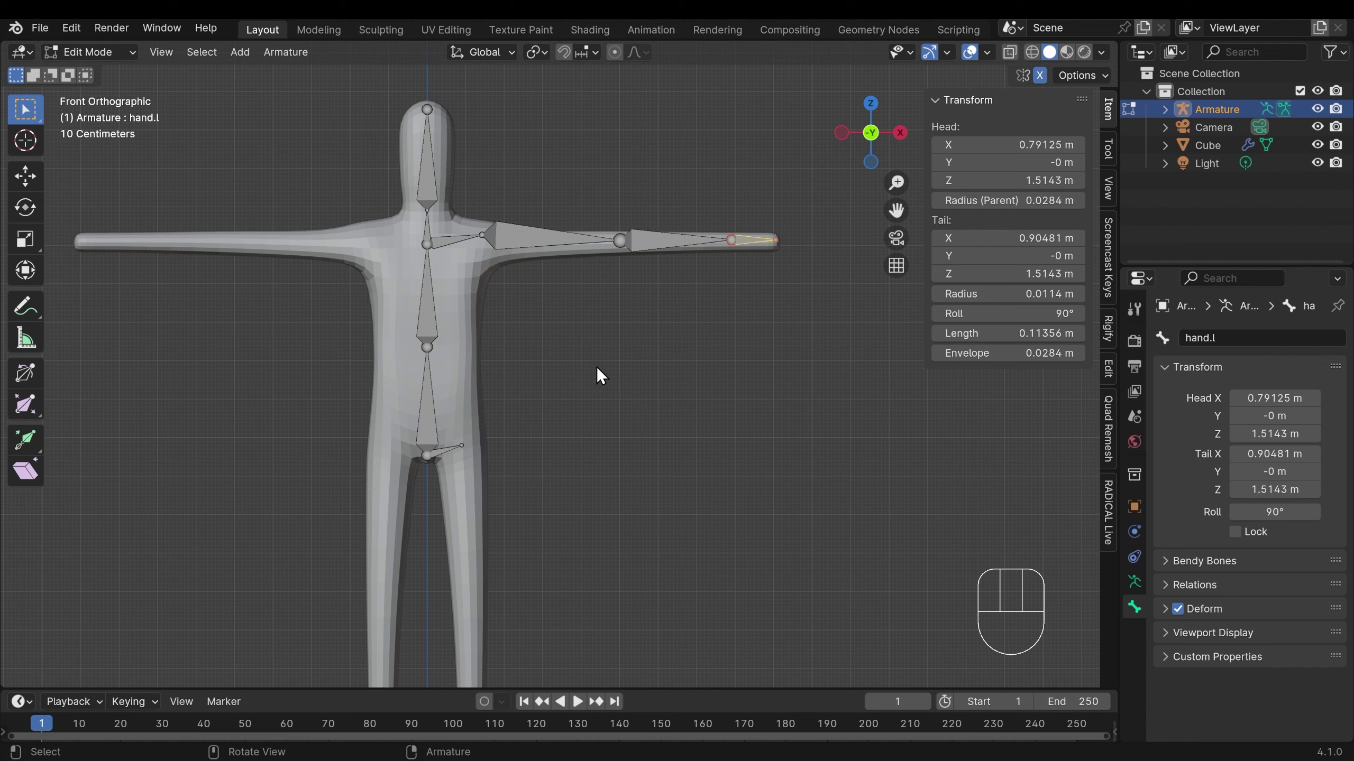
pyautogui.hotkey('ctrl', 'z')
pyautogui.hotkey('ctrl', 'z')
pyautogui.press('a')
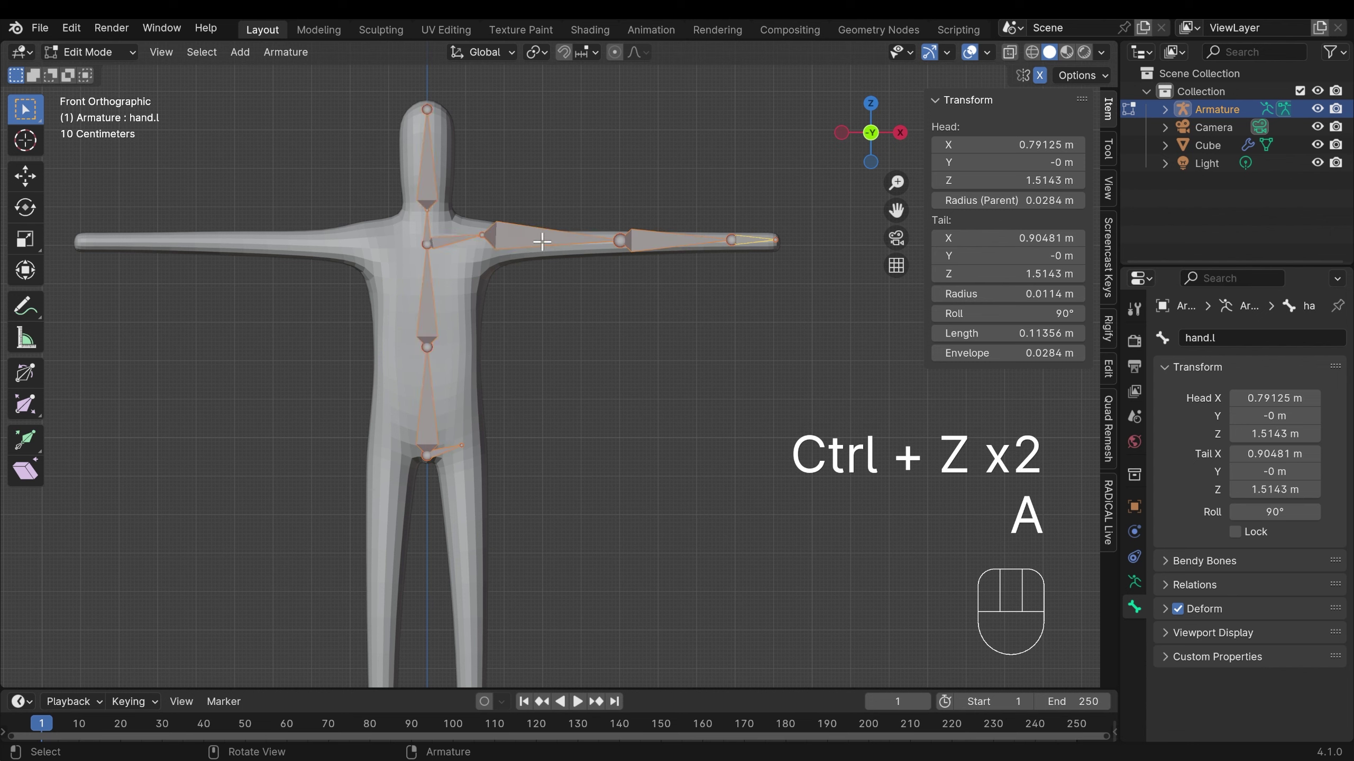
pyautogui.rightClick(542, 243)
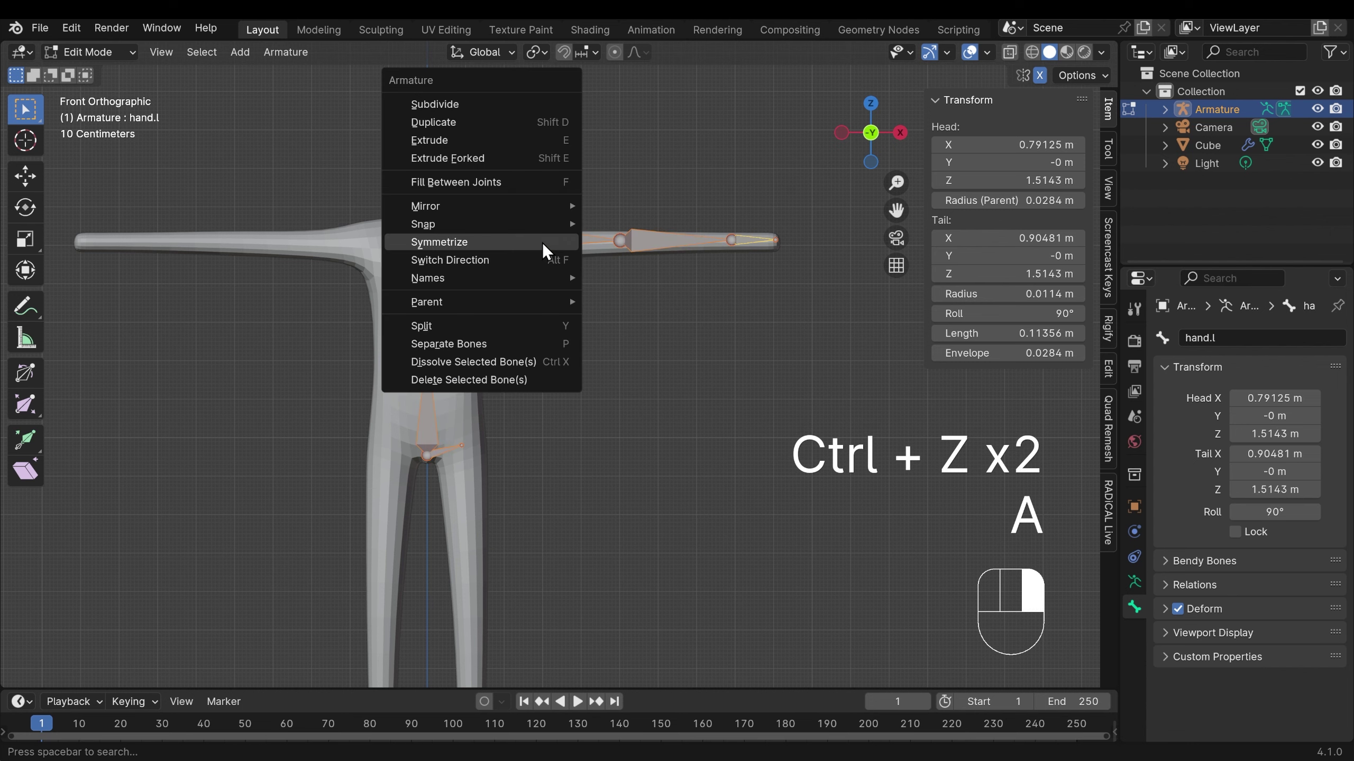
pyautogui.click(509, 246)
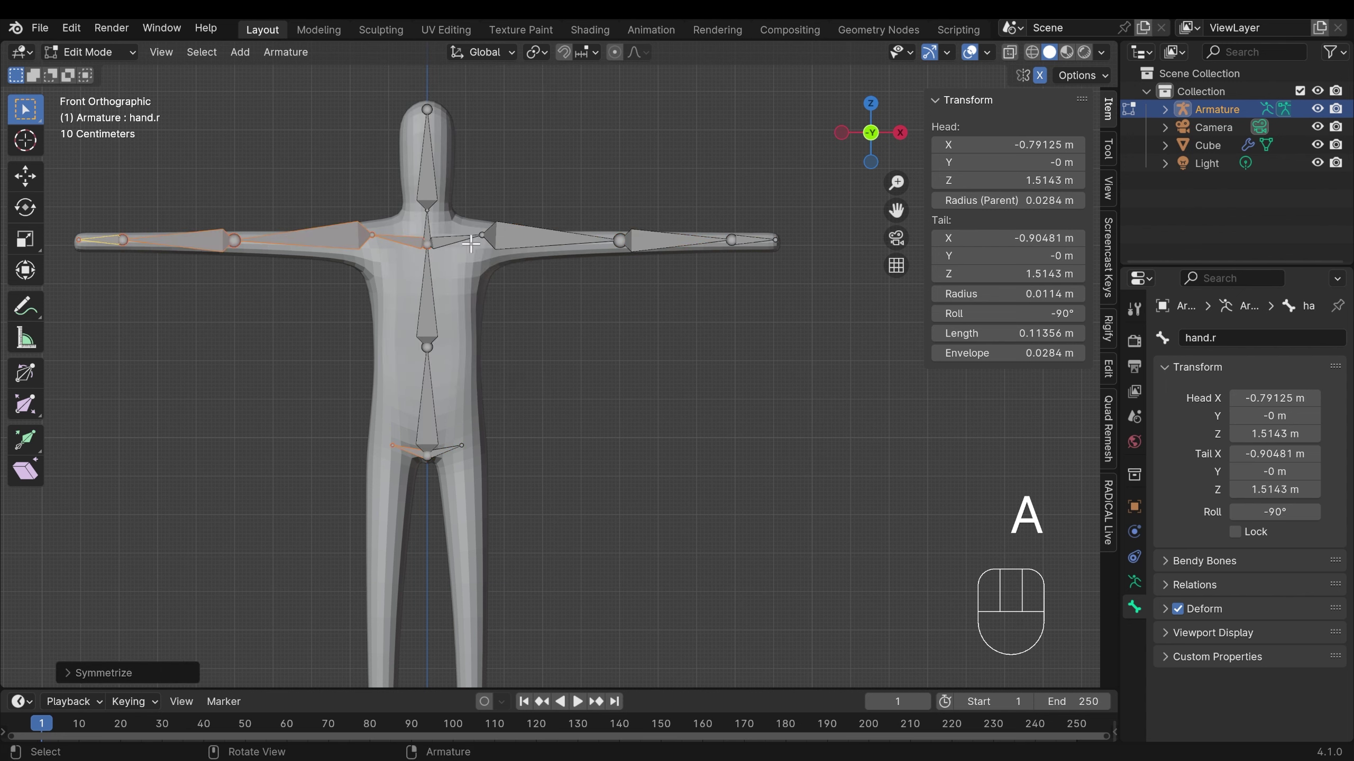
pyautogui.click(401, 240)
pyautogui.click(343, 240)
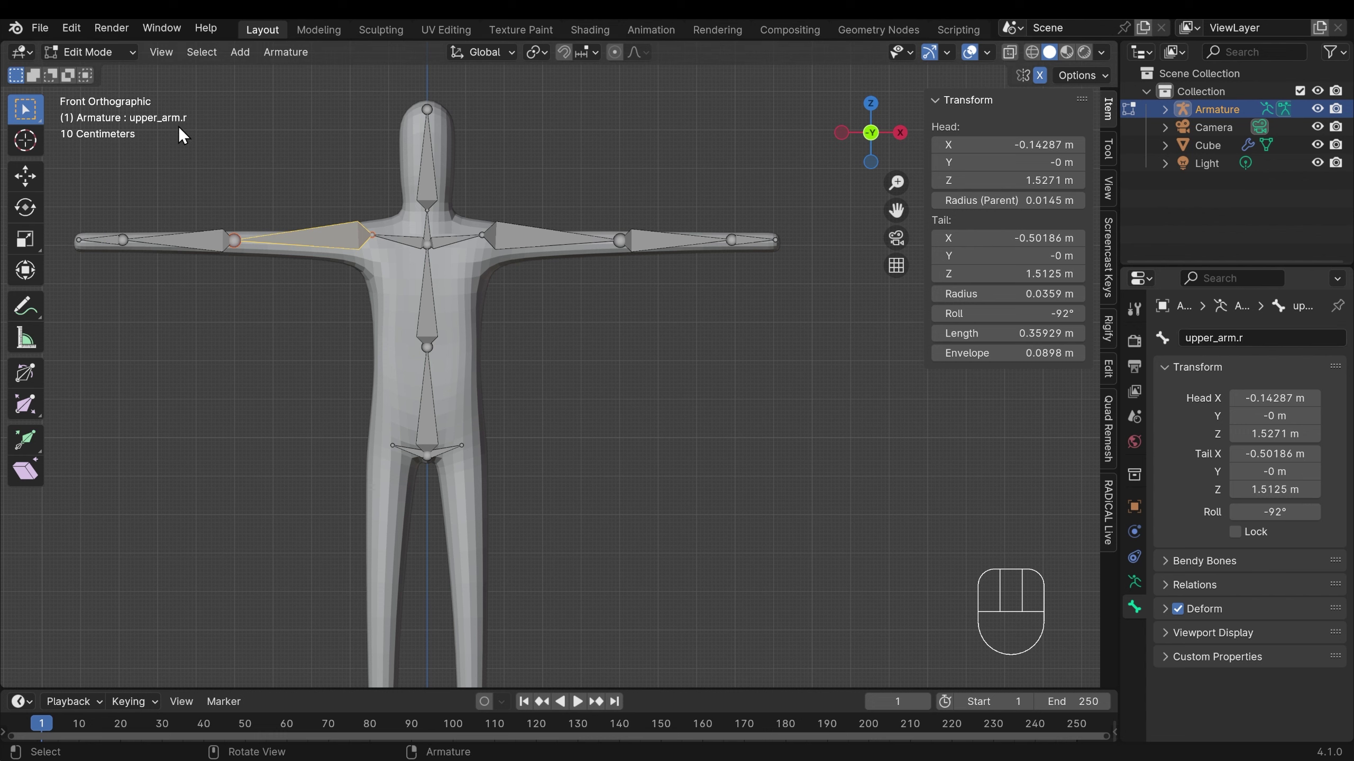
pyautogui.click(554, 241)
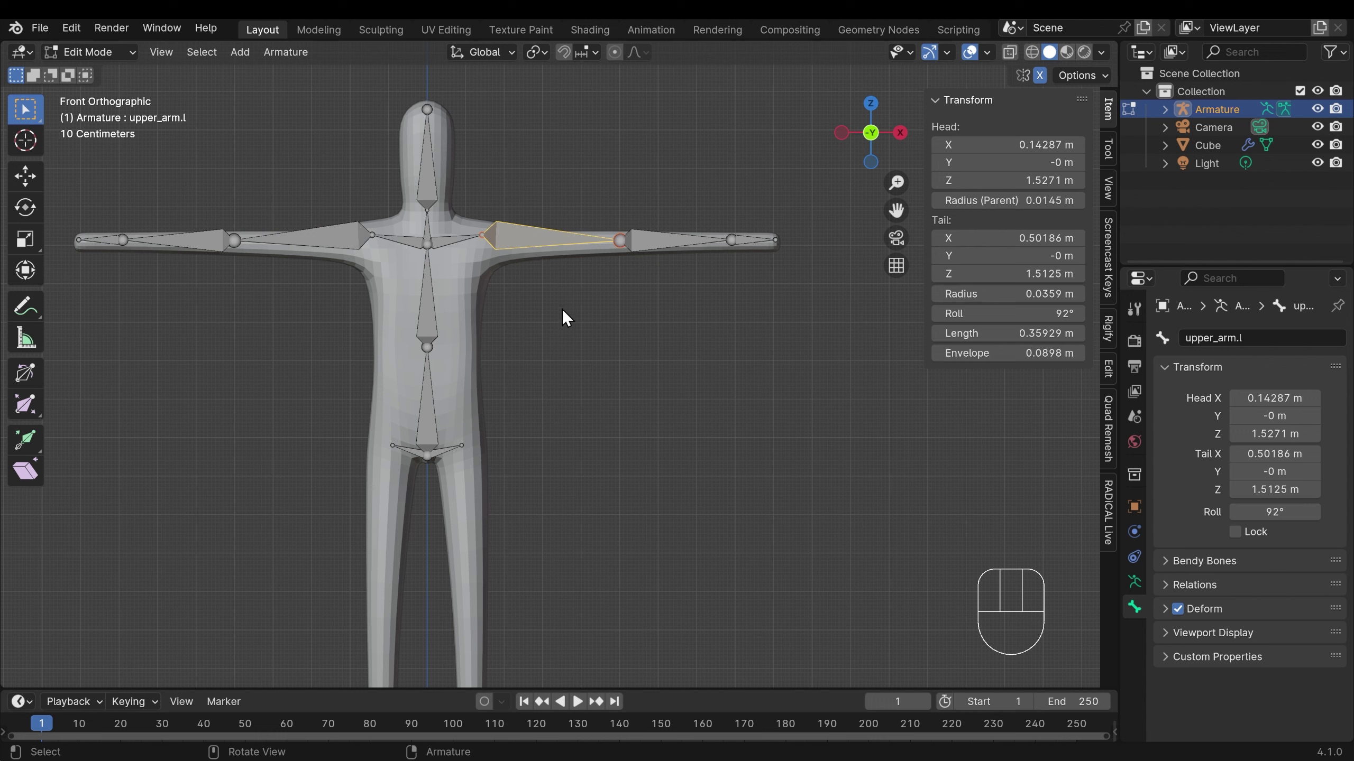
# Step: Extrude mirrored thigh bones to the knees and shin bones to the ankles
pyautogui.click(461, 444)
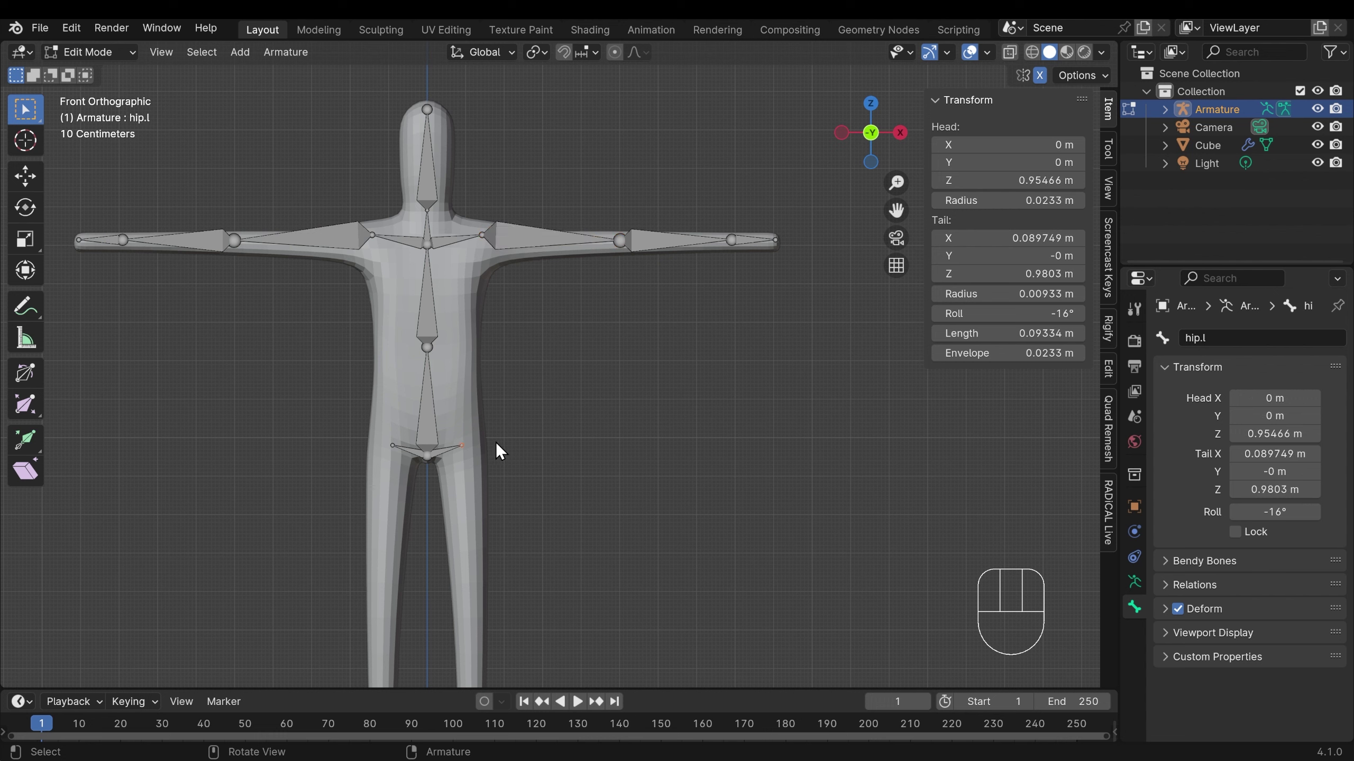
pyautogui.press('e')
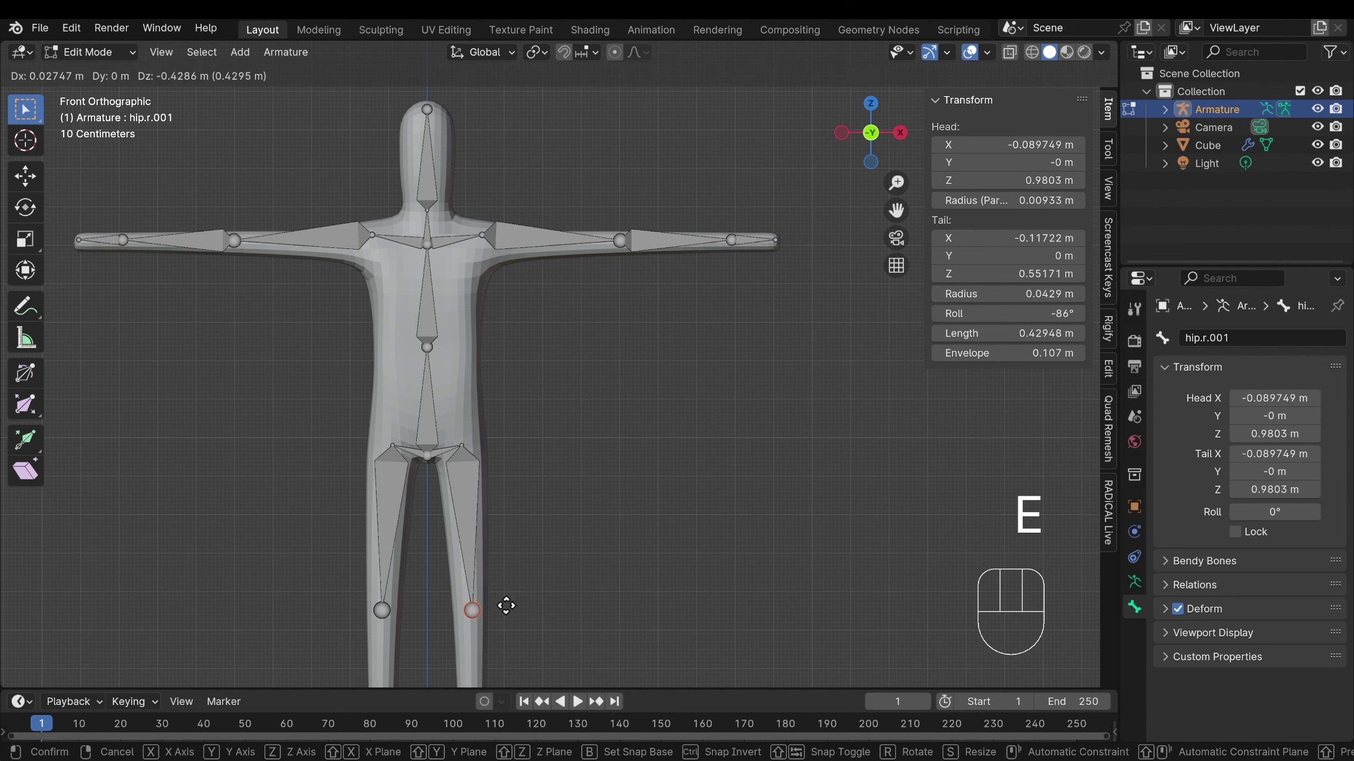
pyautogui.click(505, 609)
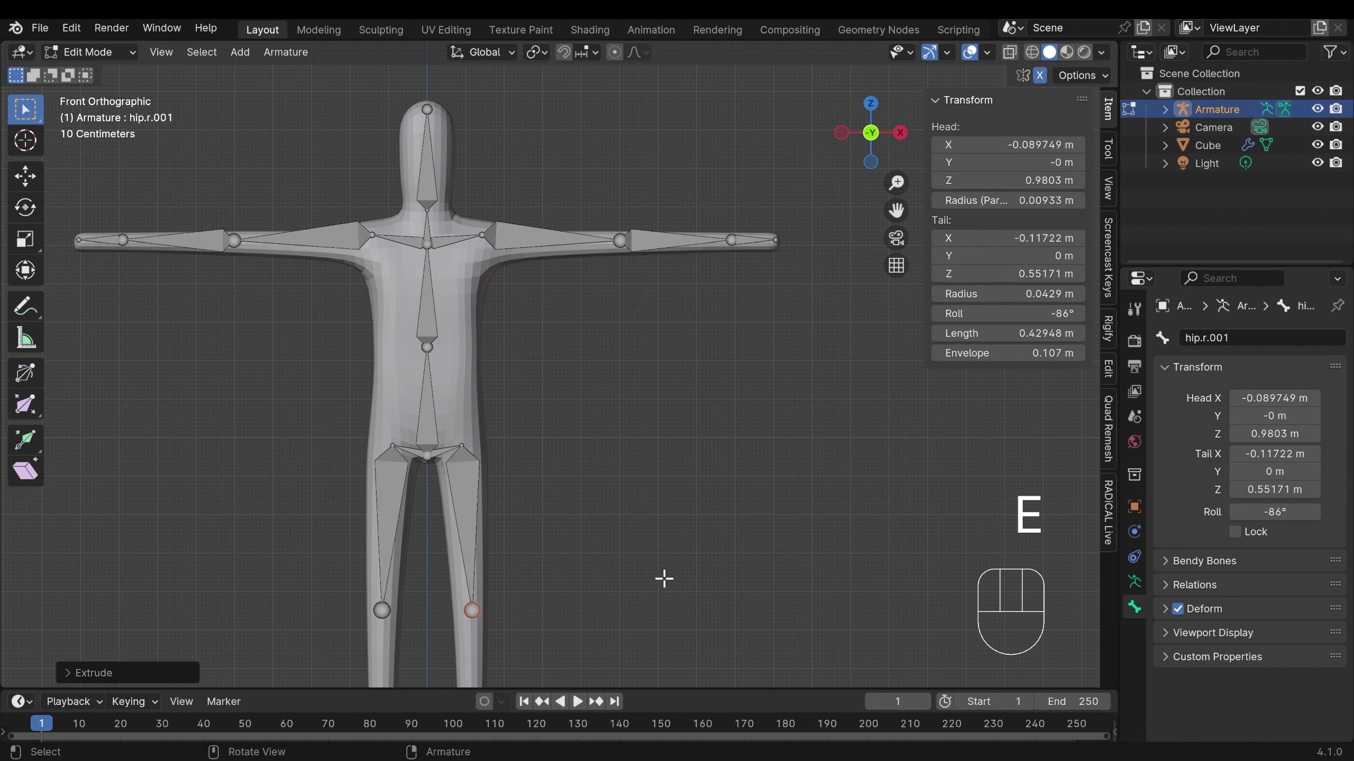
pyautogui.keyDown('shift'); pyautogui.moveTo(664, 579); pyautogui.dragTo(704, 366, button='middle'); pyautogui.keyUp('shift')
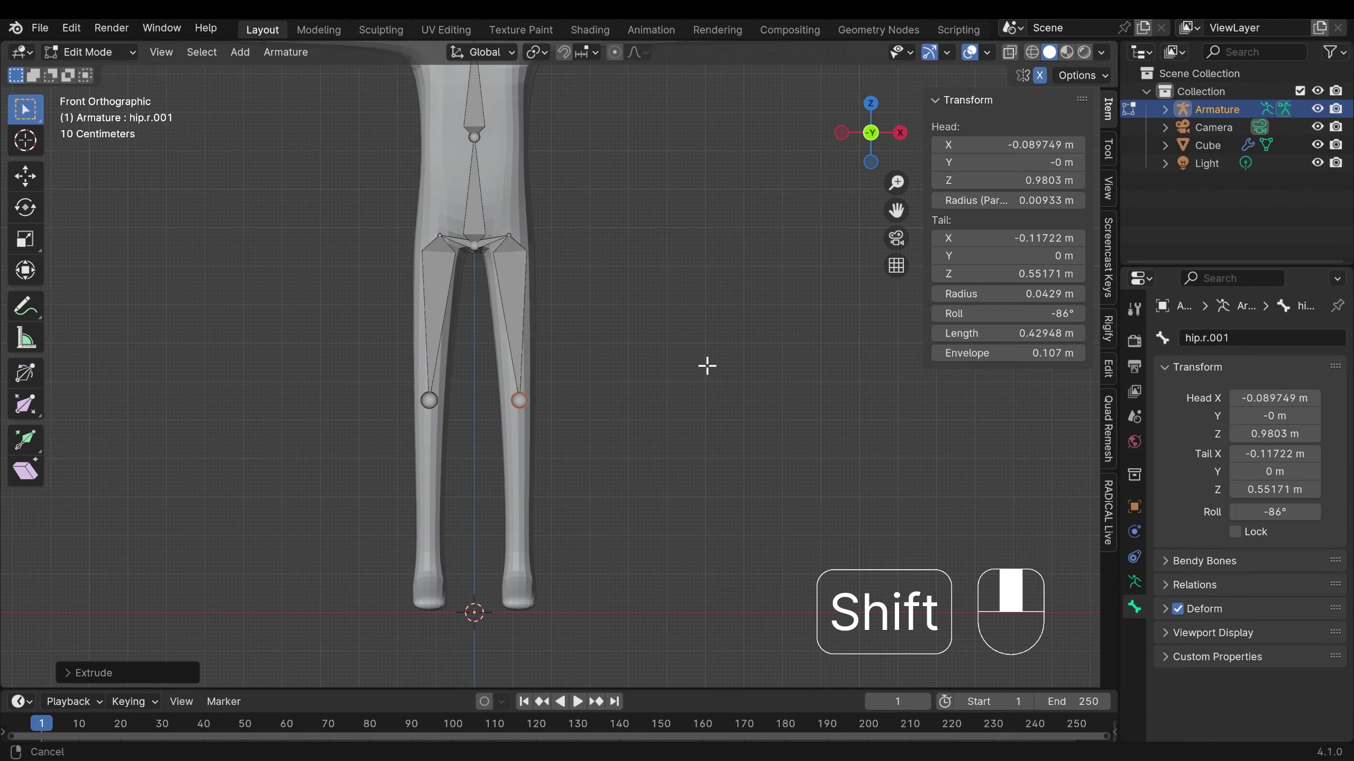
pyautogui.press('g')
pyautogui.click(515, 400)
pyautogui.press('e')
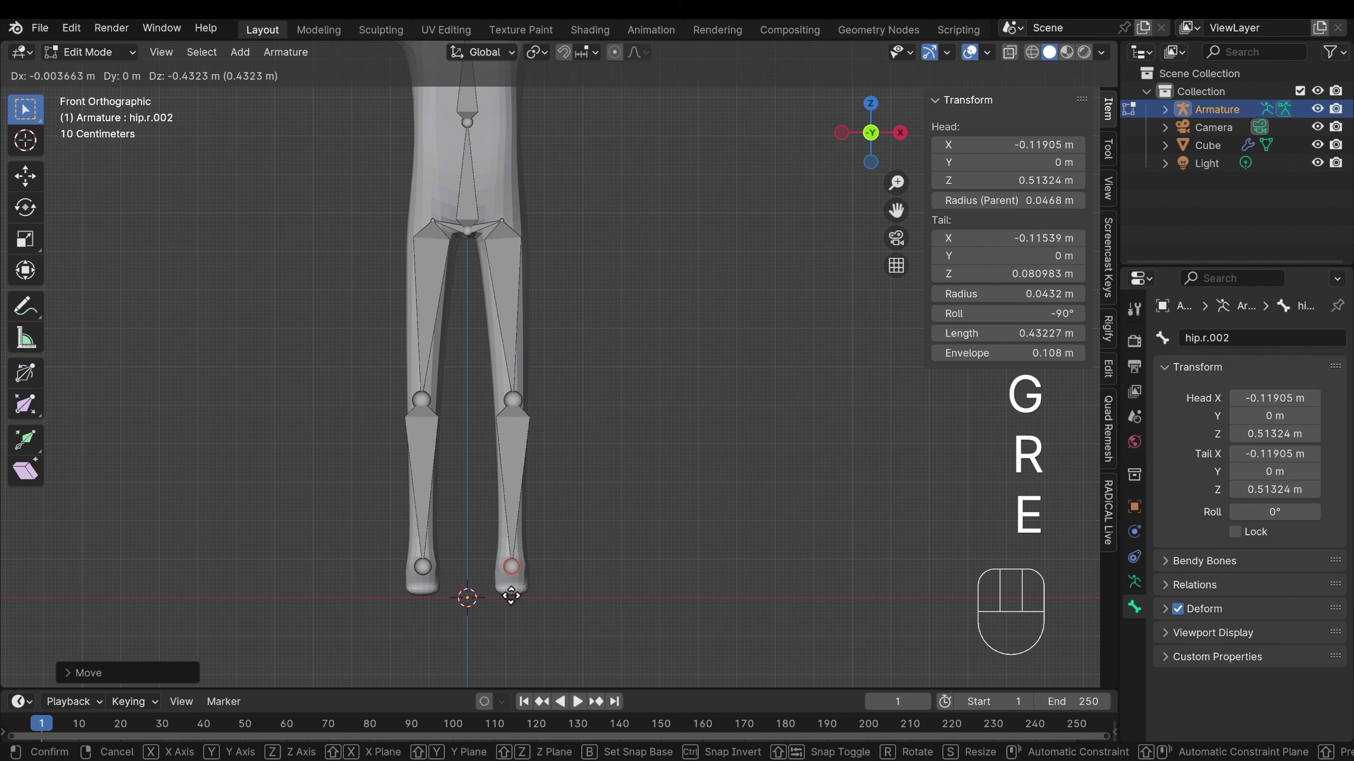
pyautogui.click(512, 597)
# Step: In the side view, nudge the knee joint slightly forward to follow the leg
pyautogui.press('KP_3')
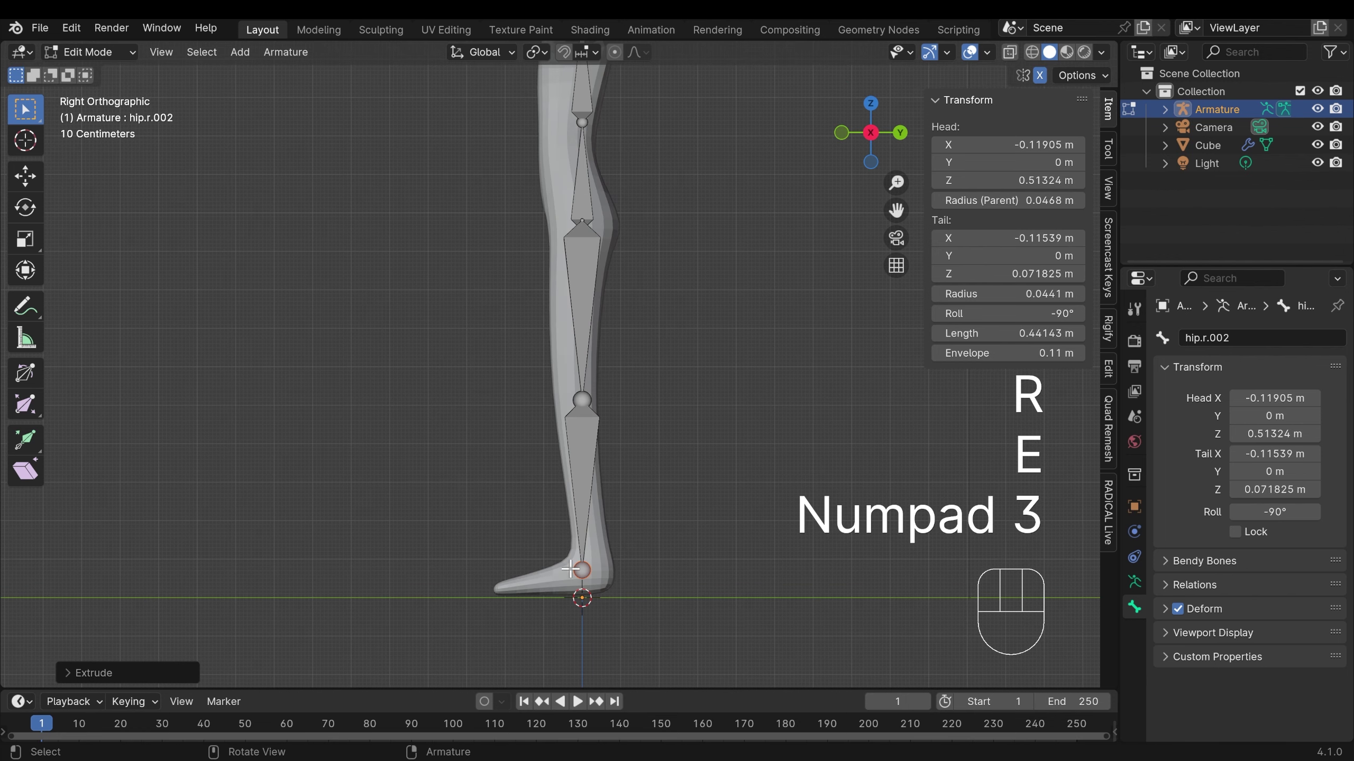
pyautogui.press('g')
pyautogui.click(606, 573)
pyautogui.press('g')
pyautogui.rightClick(602, 571)
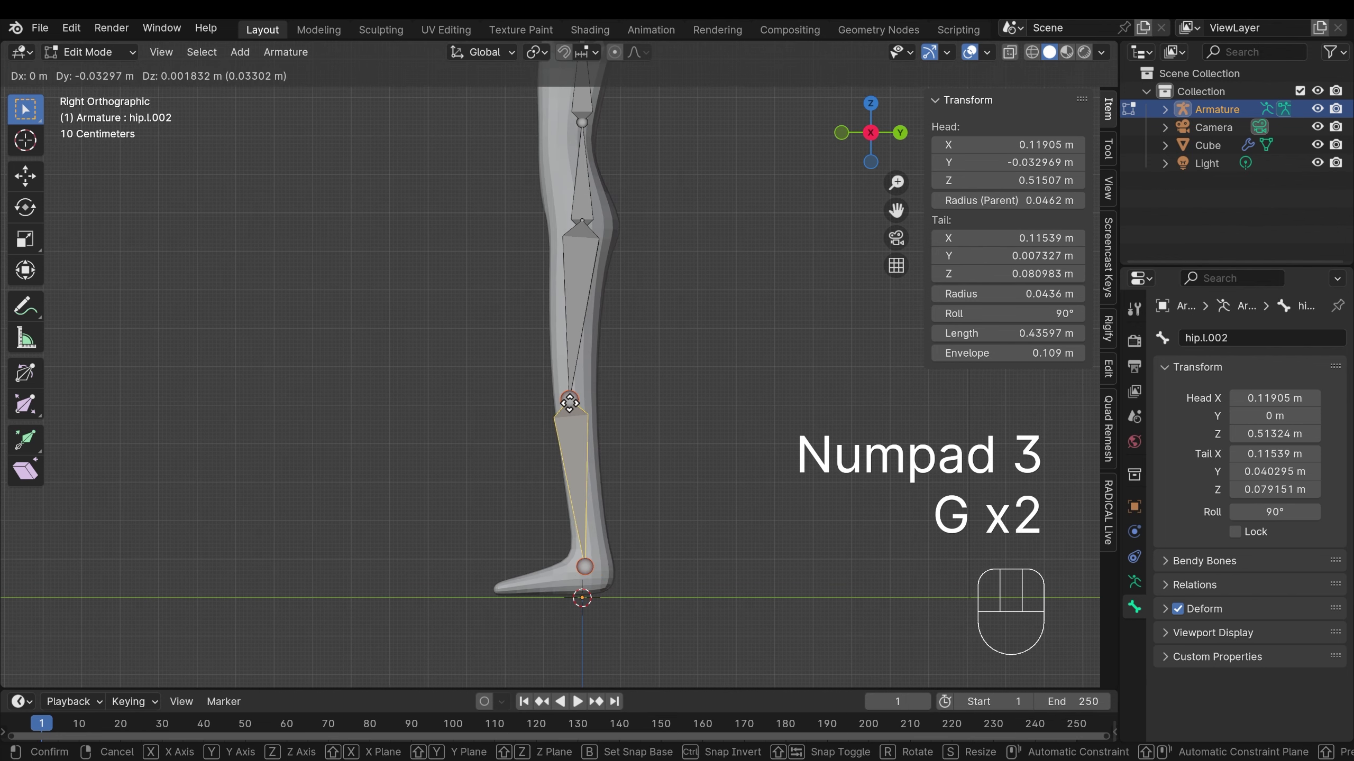
pyautogui.click(582, 400)
pyautogui.press('g')
pyautogui.click(573, 400)
# Step: Extrude forward-pointing foot bones from the ankles to the toes
pyautogui.click(598, 568)
pyautogui.press('r')
pyautogui.press('e')
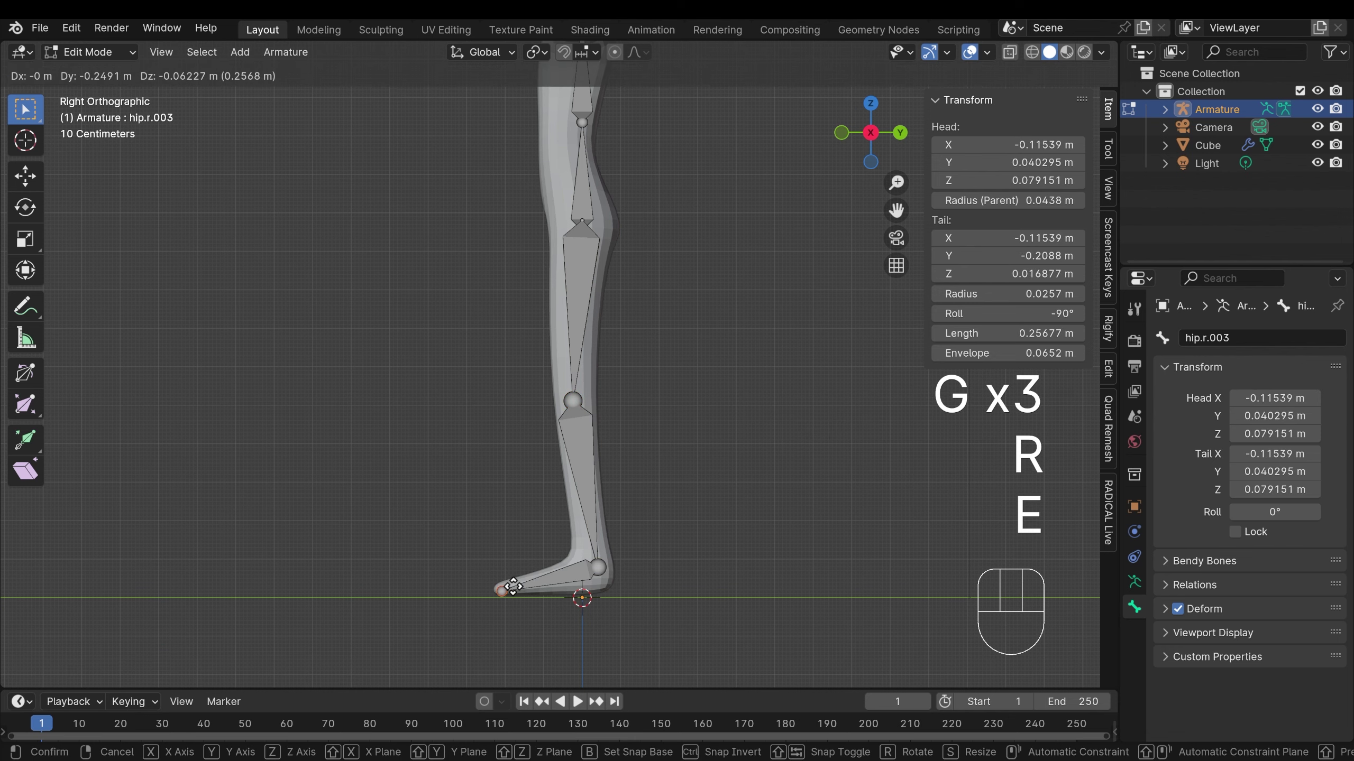
pyautogui.click(501, 589)
pyautogui.keyDown('shift'); pyautogui.scroll(10, 618, 392); pyautogui.keyUp('shift')
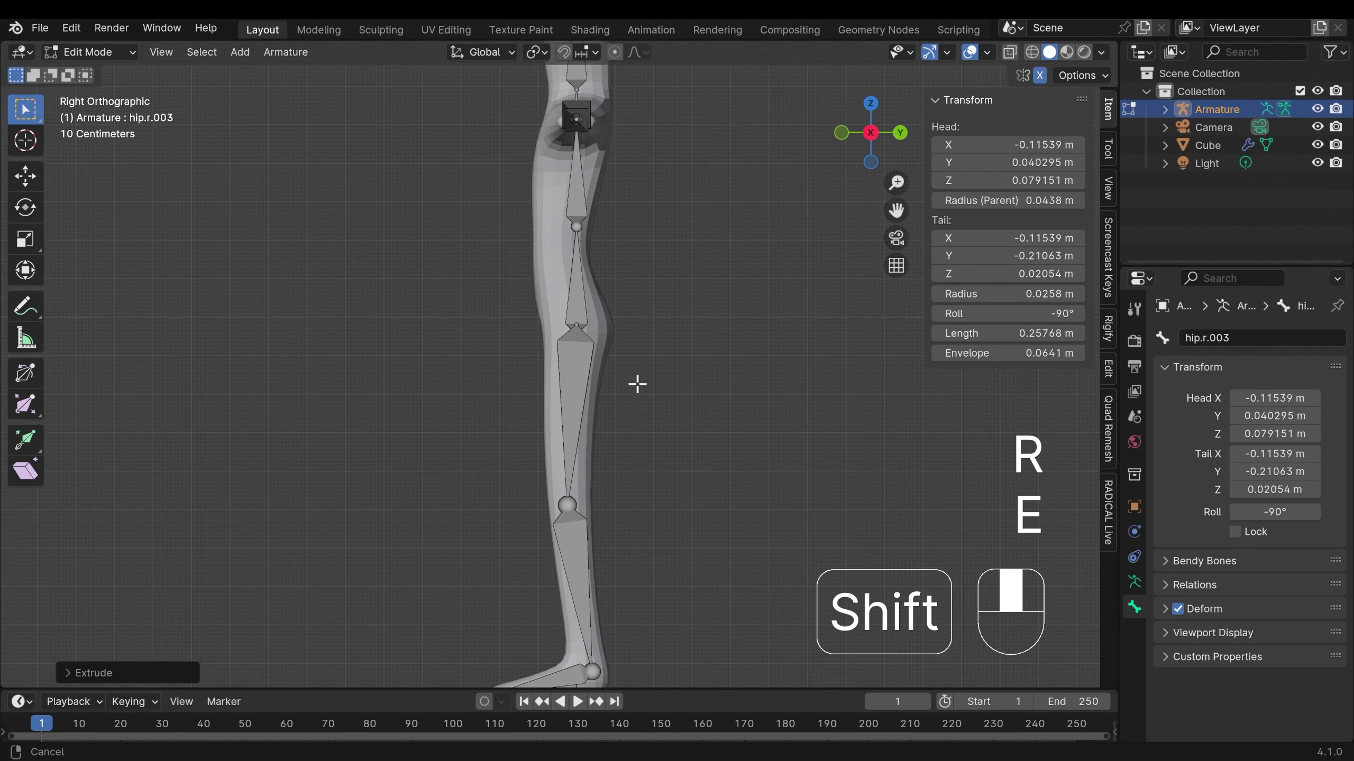
# Step: Adjust the bottom spine bone's tip position slightly
pyautogui.click(574, 338)
pyautogui.press('g')
pyautogui.click(558, 346)
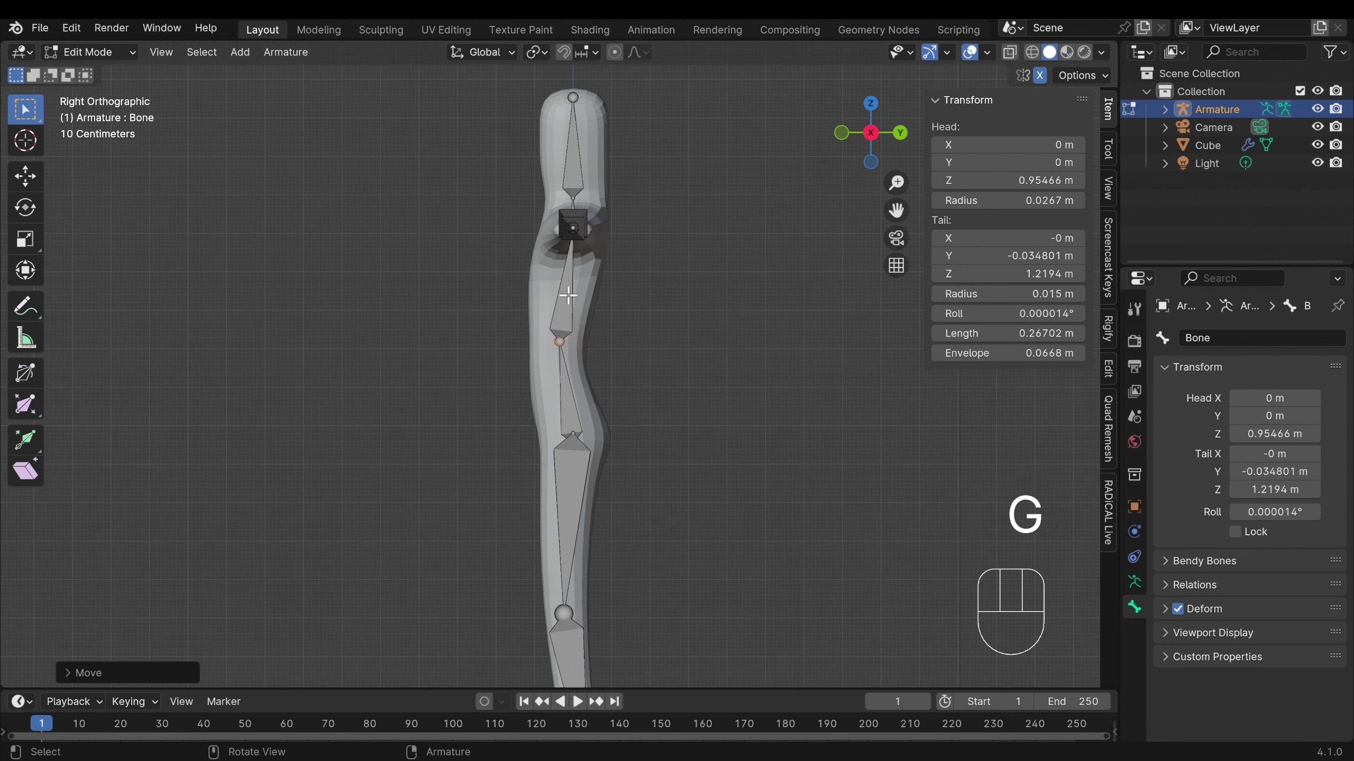
pyautogui.moveTo(557, 346); pyautogui.dragTo(533, 397, button='middle')
pyautogui.scroll(-5, 701, 318)
pyautogui.click(531, 395)
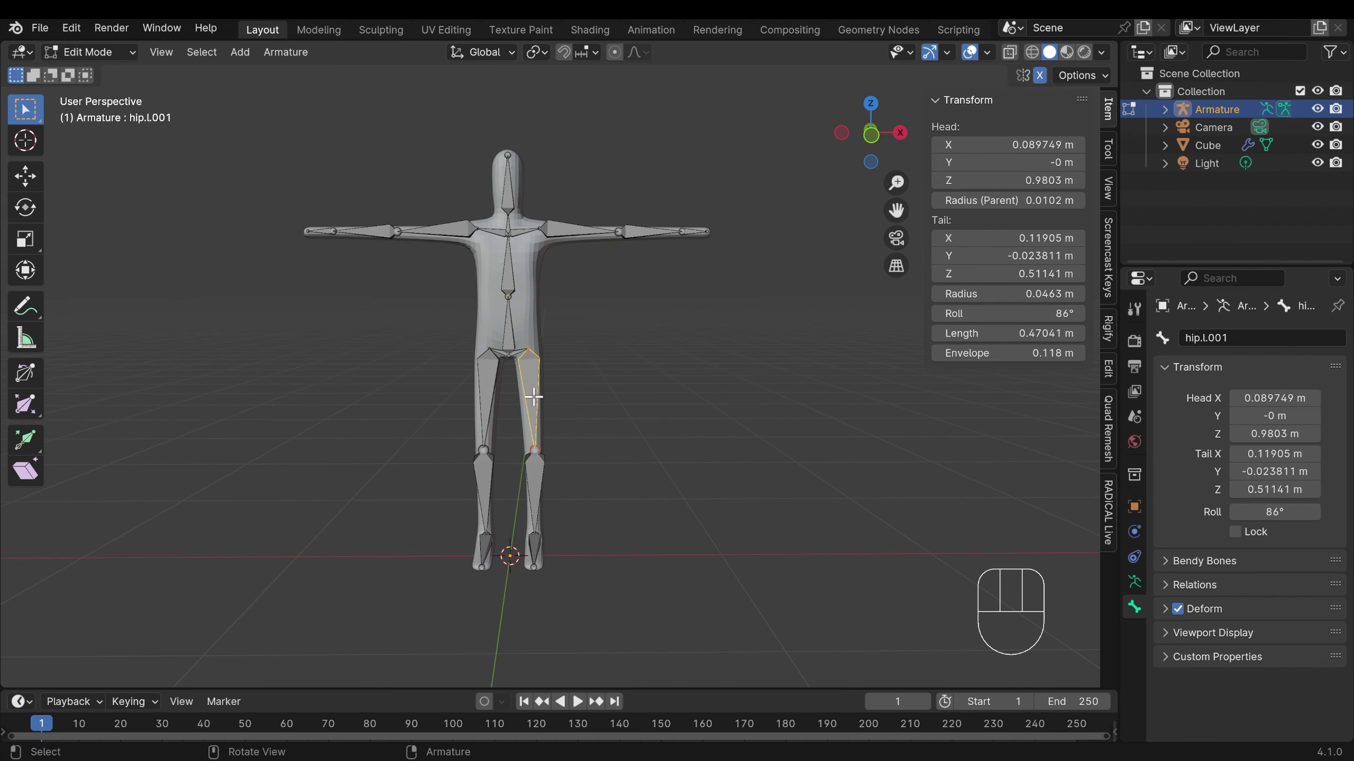
pyautogui.click(535, 497)
pyautogui.click(534, 554)
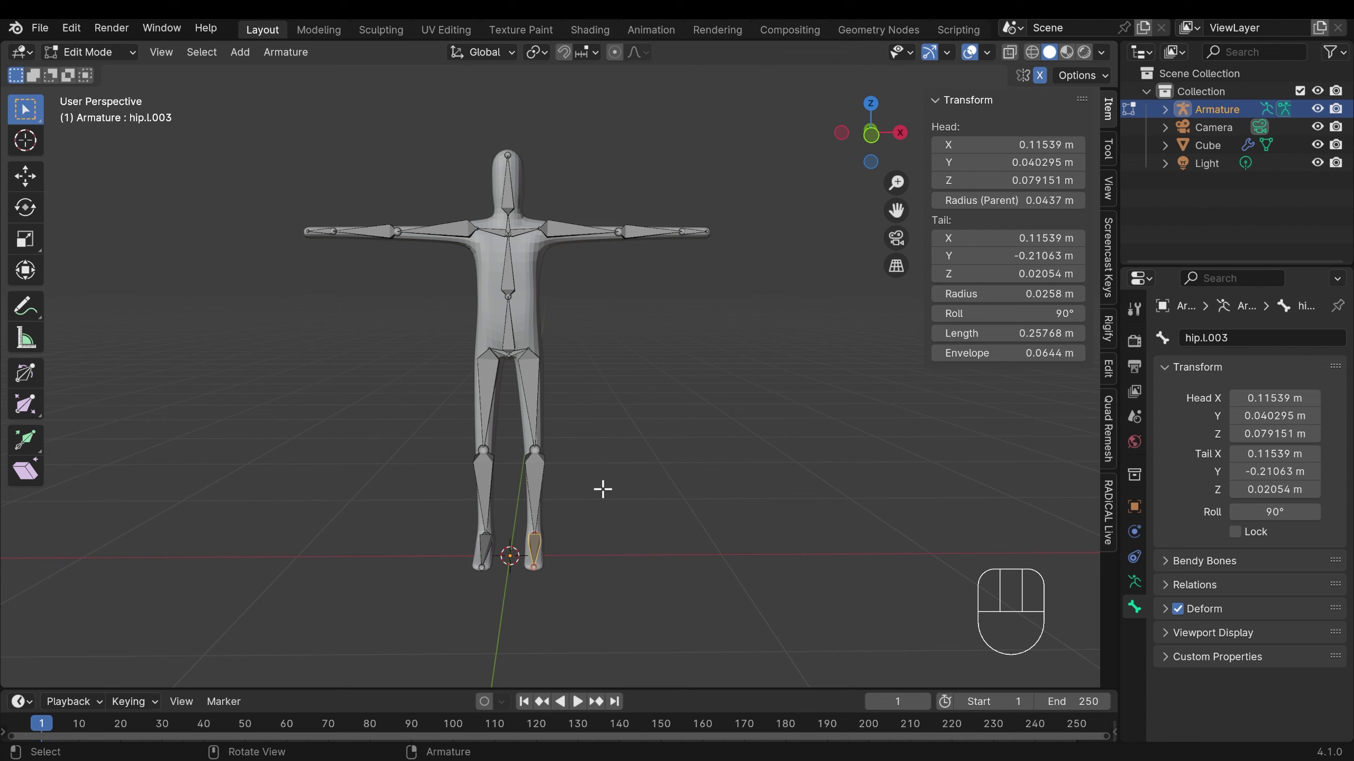
# Step: Return to Object Mode, select the body mesh, then Shift-add the armature as active
pyautogui.press('Tab')
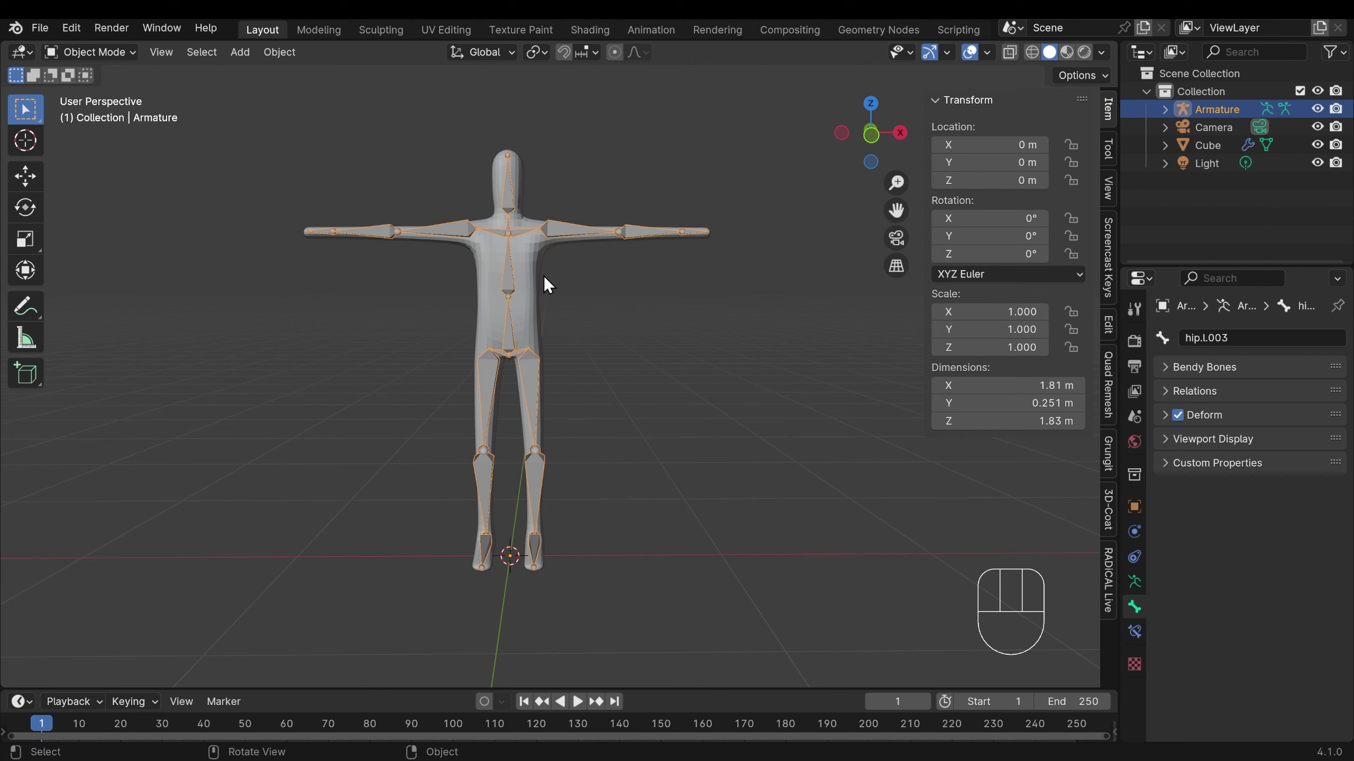
pyautogui.click(530, 289)
pyautogui.press('shift')
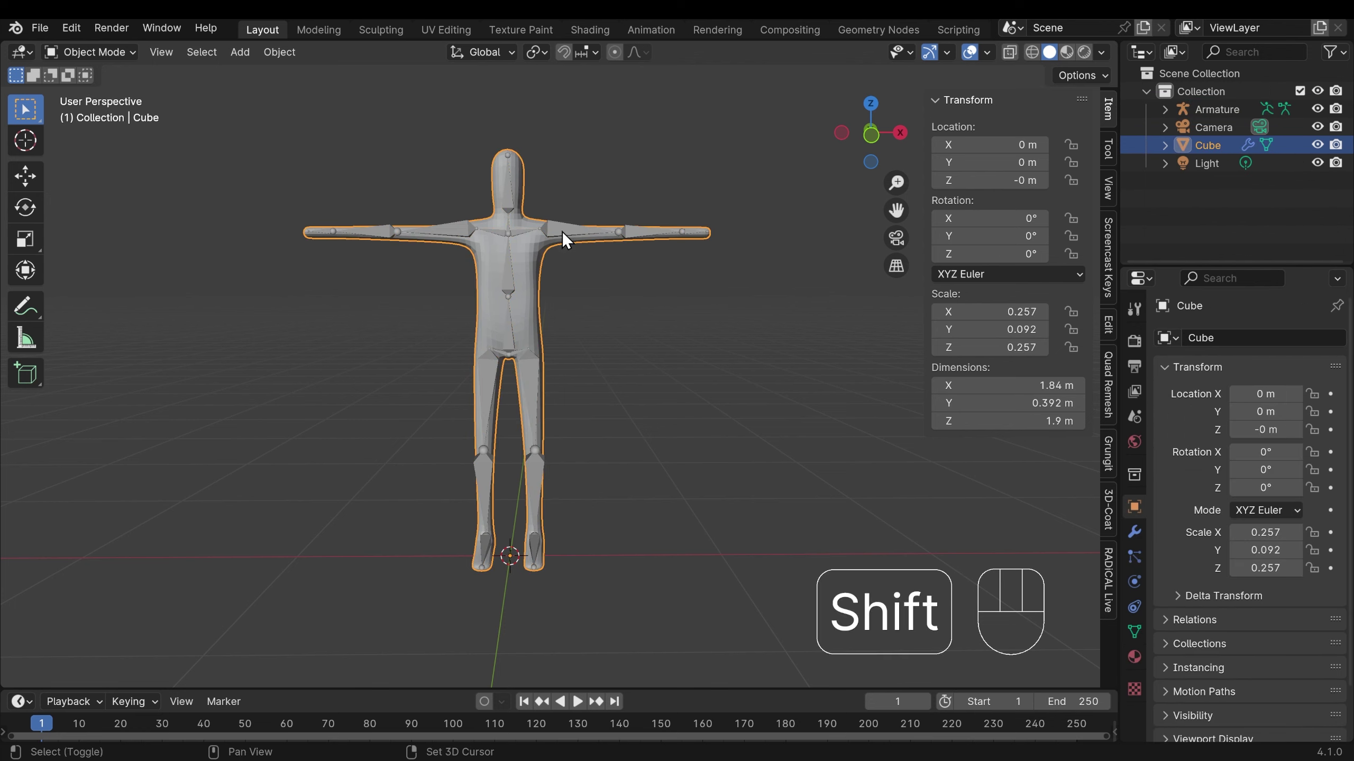
pyautogui.keyDown('shift'); pyautogui.click(562, 231); pyautogui.keyUp('shift')
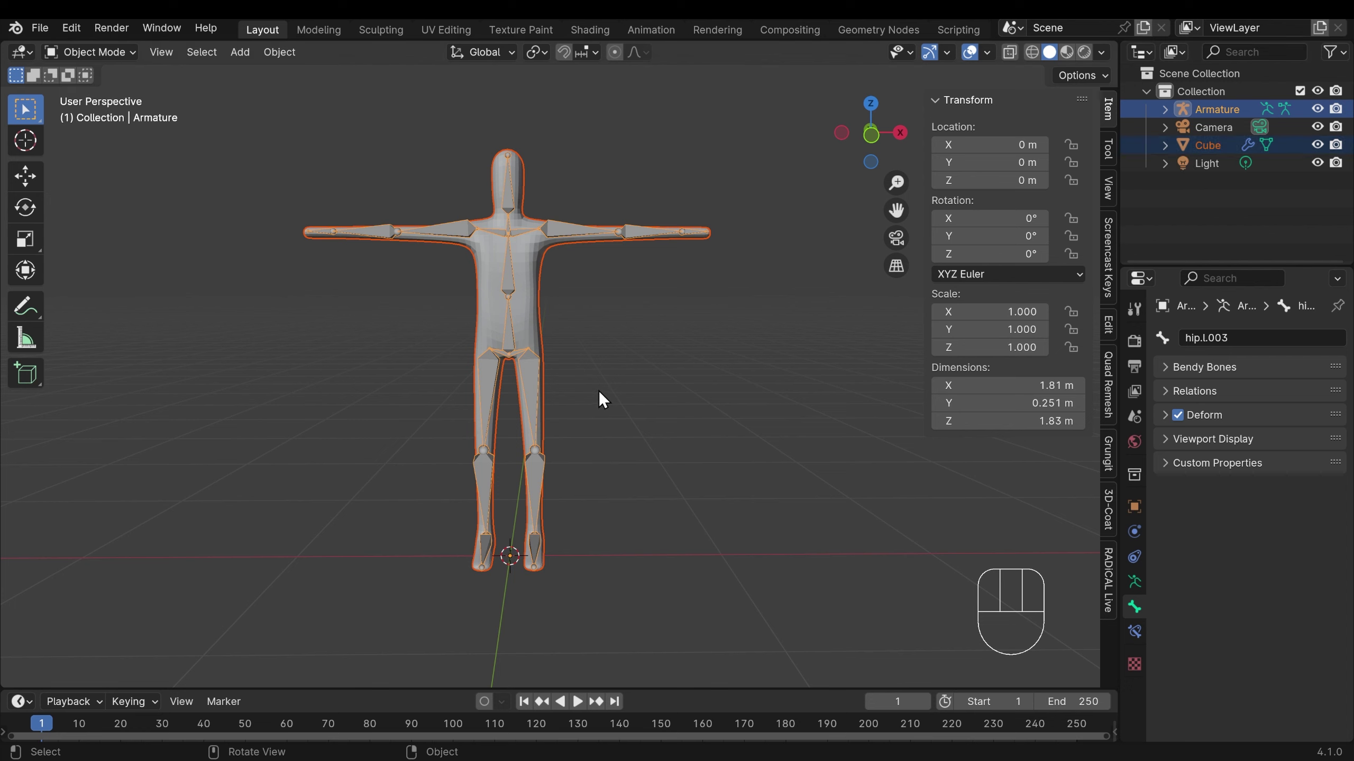
# Step: Bring up the Ctrl+P Set Parent To menu offering With Automatic Weights for the mesh
pyautogui.hotkey('ctrl', 'p')
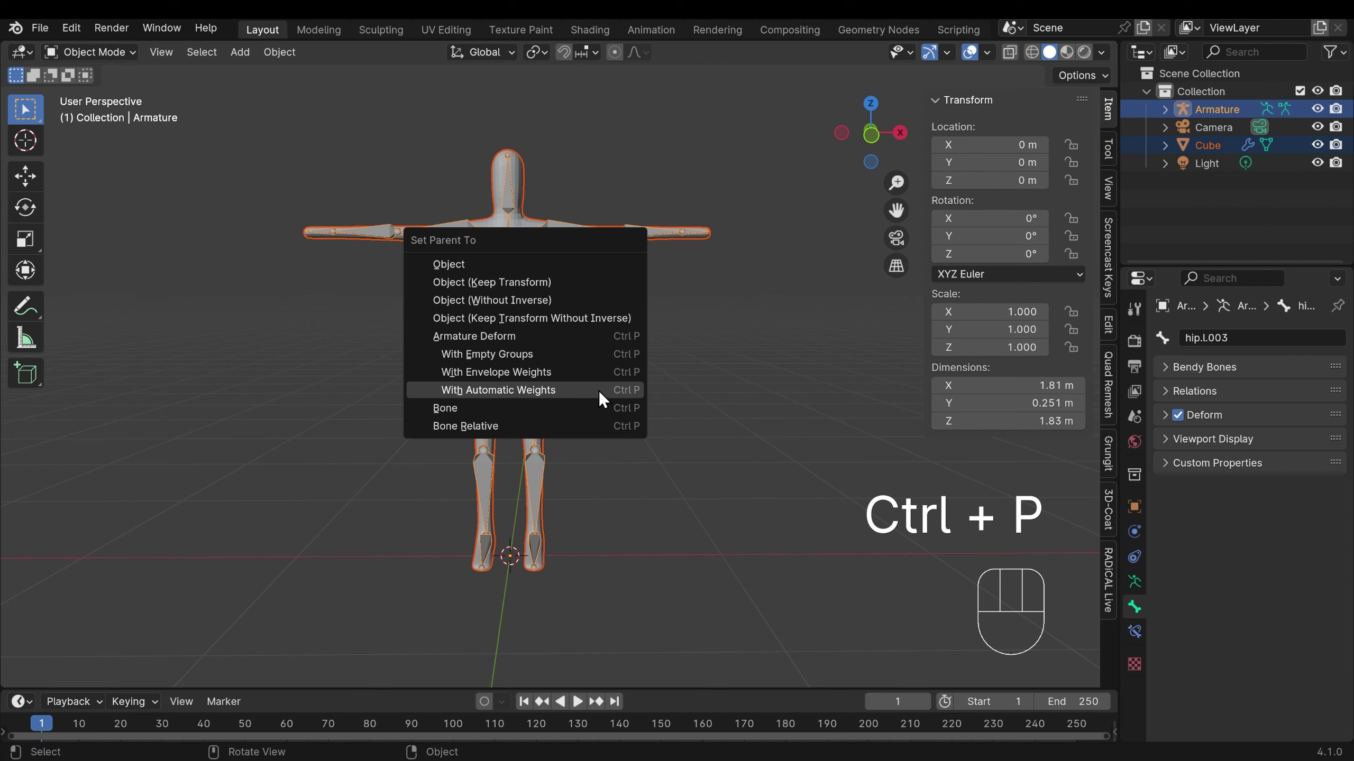
pyautogui.click(608, 390)
pyautogui.click(278, 53)
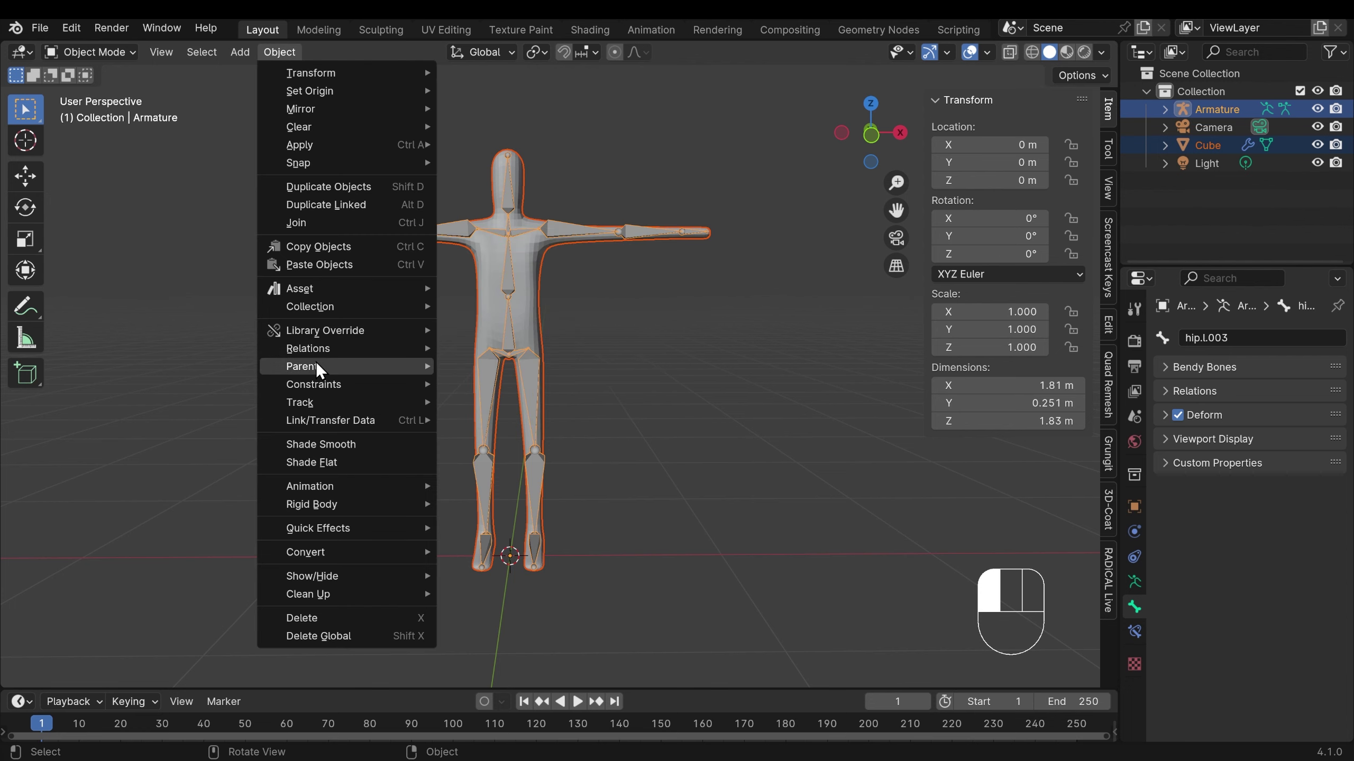
pyautogui.hotkey('ctrl', 'p')
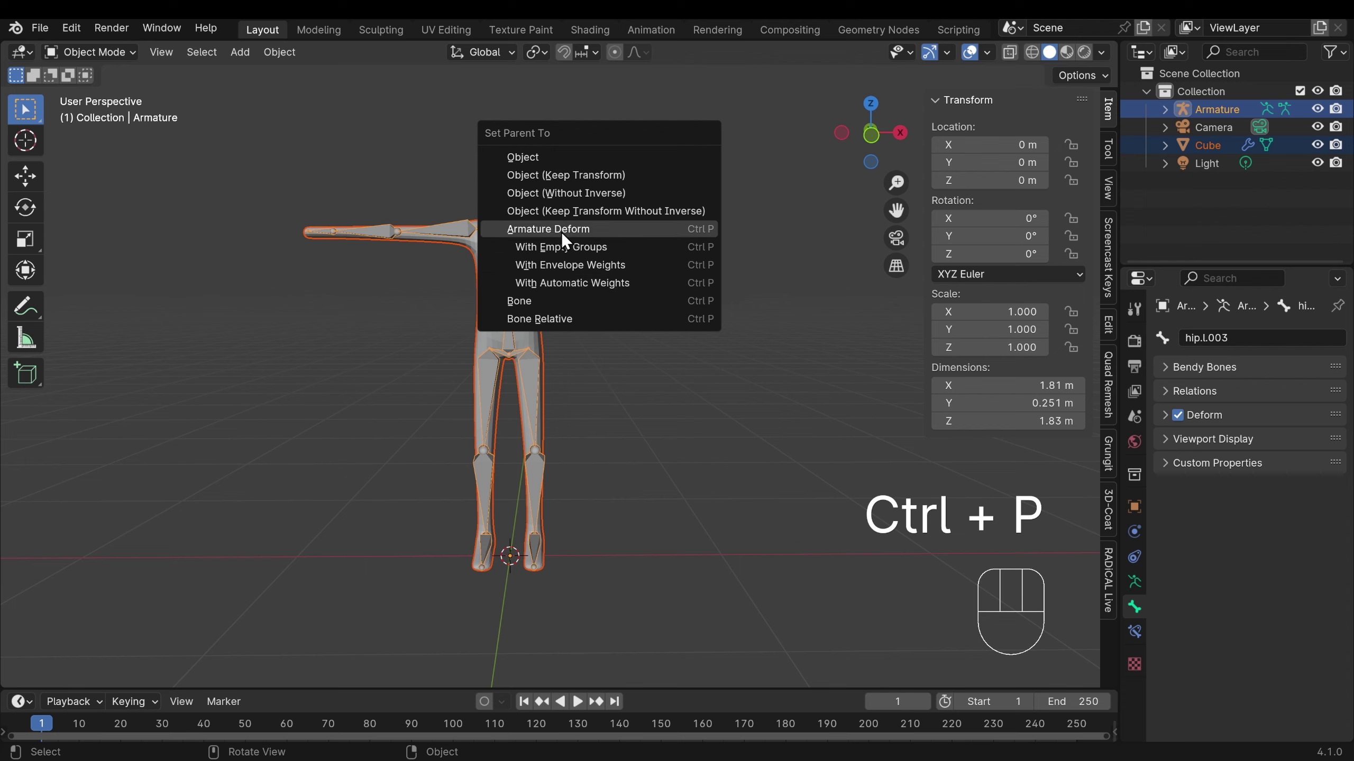
# Step: Parent with automatic weights, check the Armature modifier and per-bone vertex groups, then reselect the armature
pyautogui.click(549, 283)
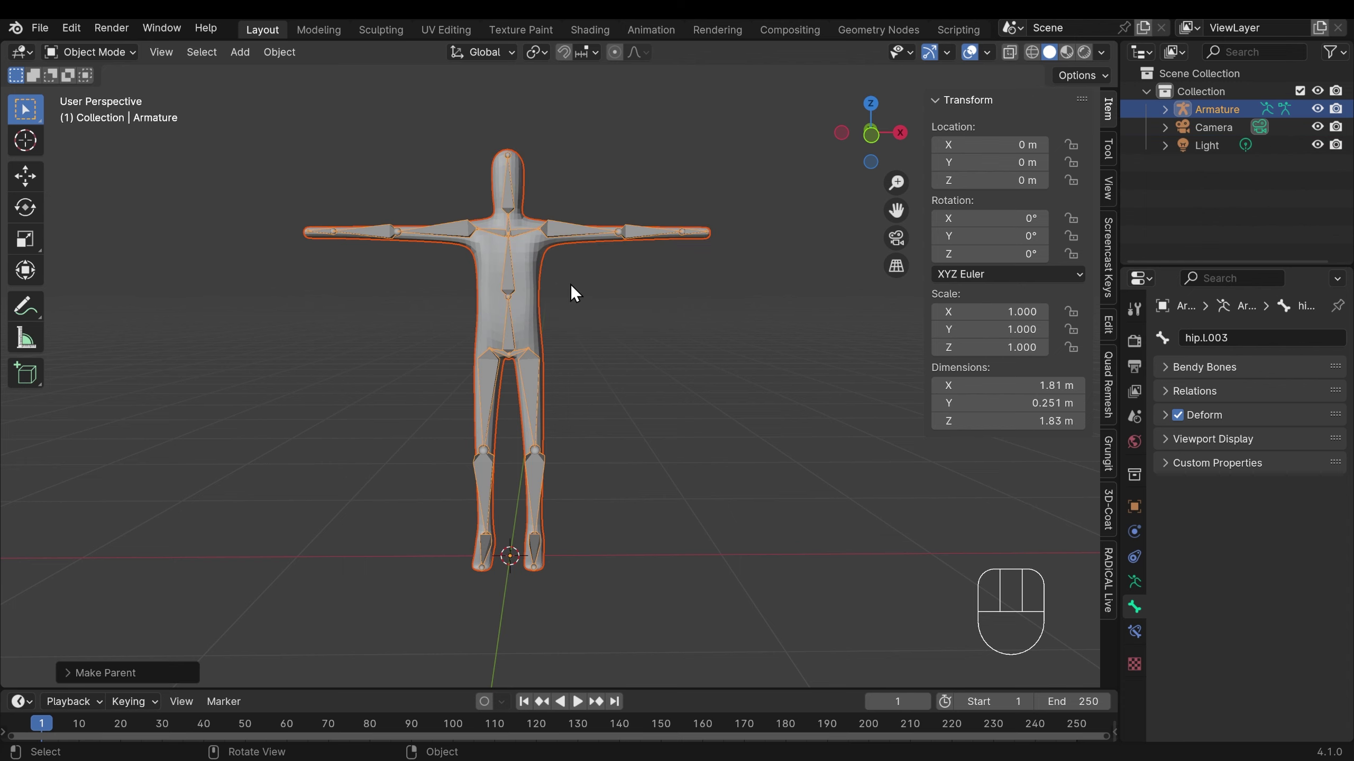
pyautogui.click(527, 245)
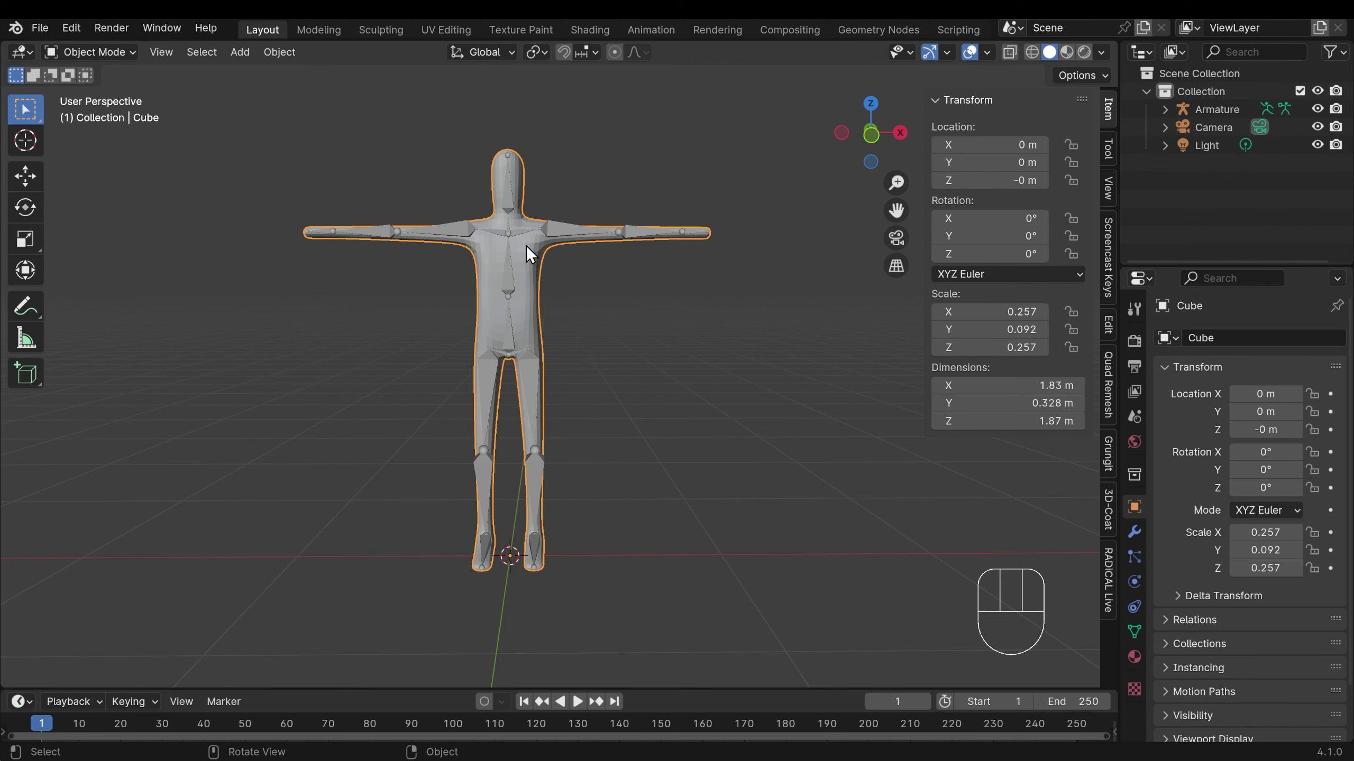
pyautogui.click(1134, 534)
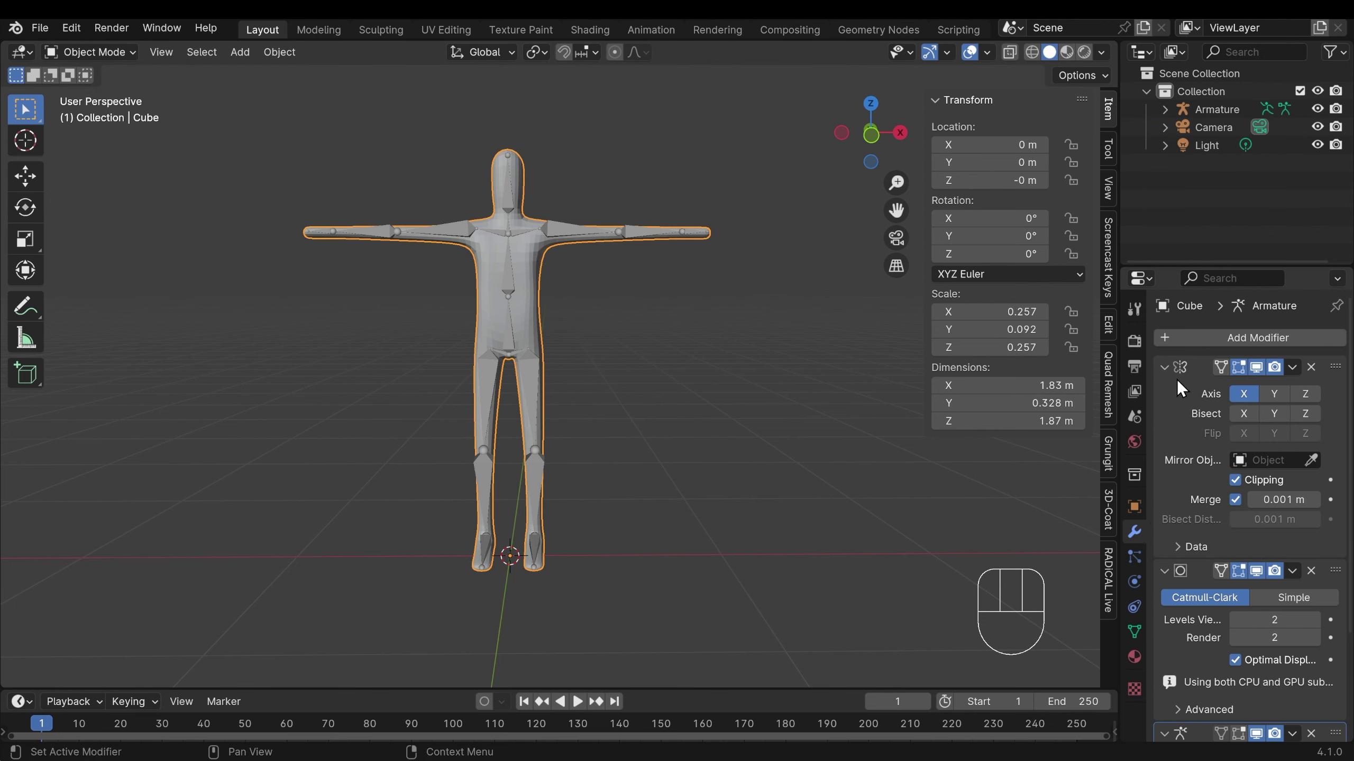
pyautogui.click(1164, 367)
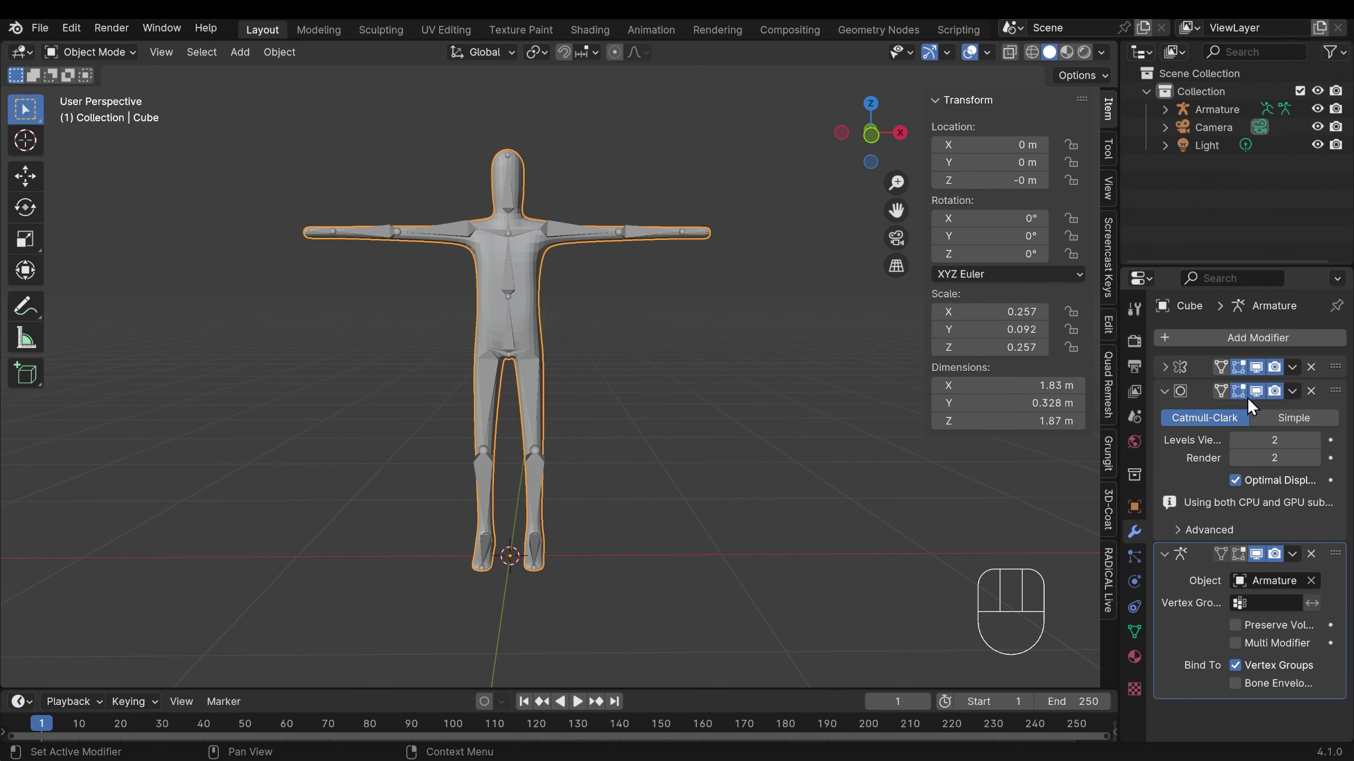
pyautogui.click(1165, 391)
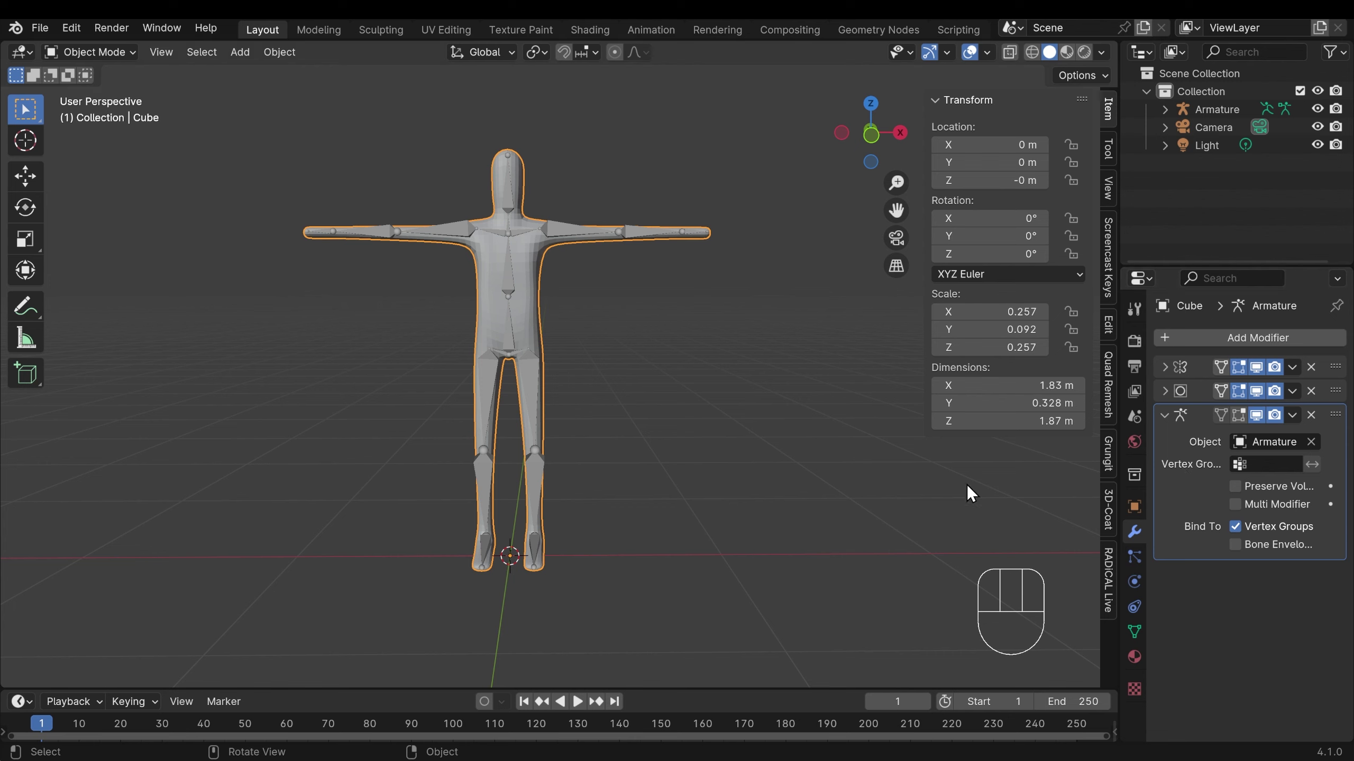
pyautogui.click(1133, 632)
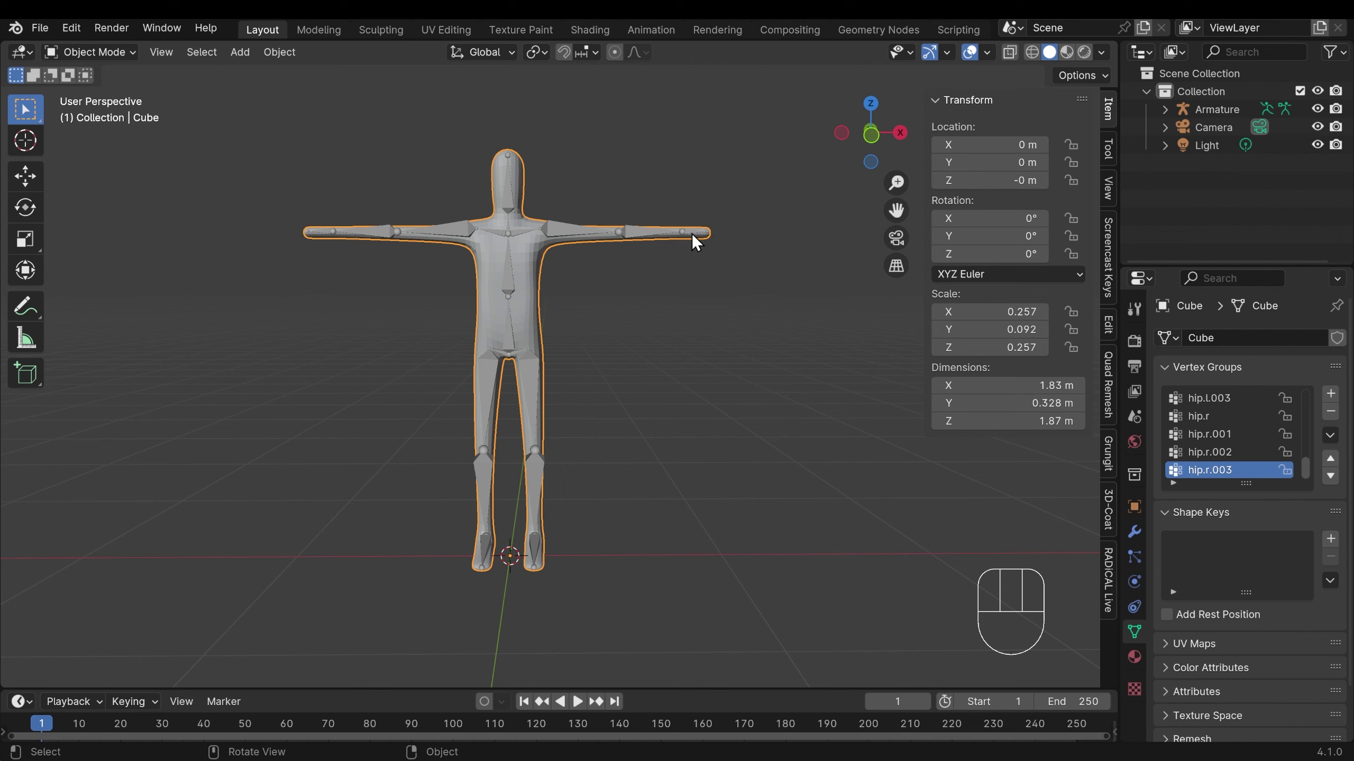
pyautogui.click(676, 232)
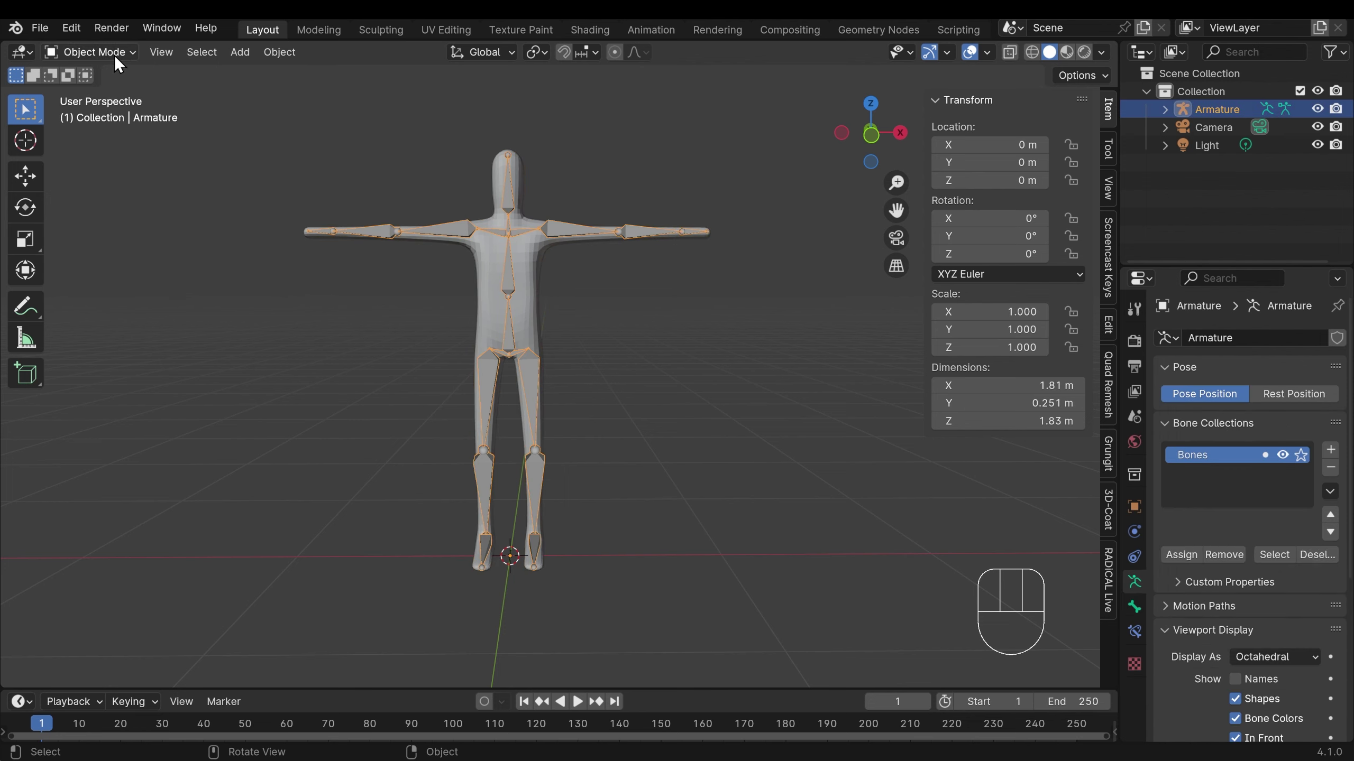
# Step: In Pose Mode, rotate the left upper arm down, forearm up, and the left hand
pyautogui.hotkey('ctrl', 'Tab')
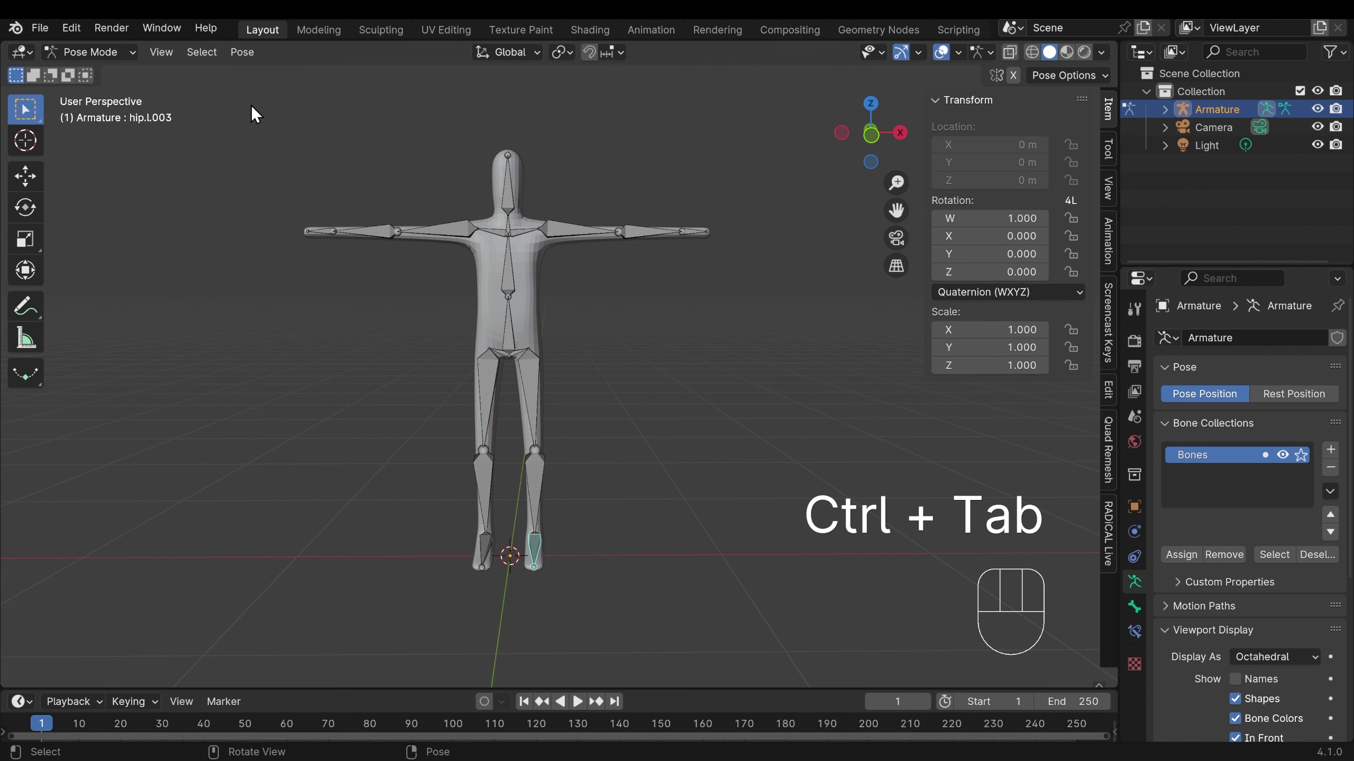
pyautogui.click(110, 50)
pyautogui.click(579, 235)
pyautogui.press('r')
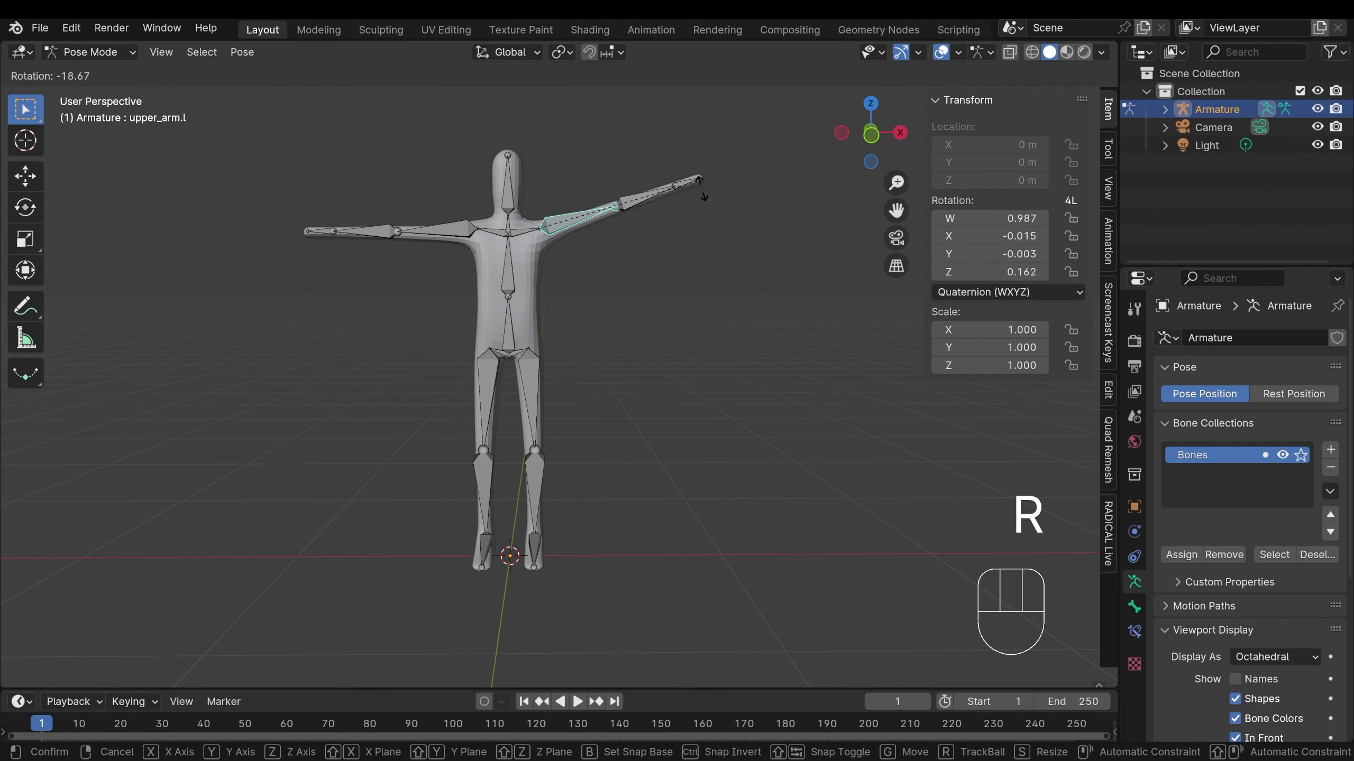
pyautogui.click(632, 338)
pyautogui.click(603, 305)
pyautogui.press('r')
pyautogui.click(653, 232)
pyautogui.click(654, 231)
pyautogui.press('r')
# Step: Tilt the figure from the root bone, bend the lower spine sideways, and turn the head upright
pyautogui.click(677, 291)
pyautogui.click(525, 325)
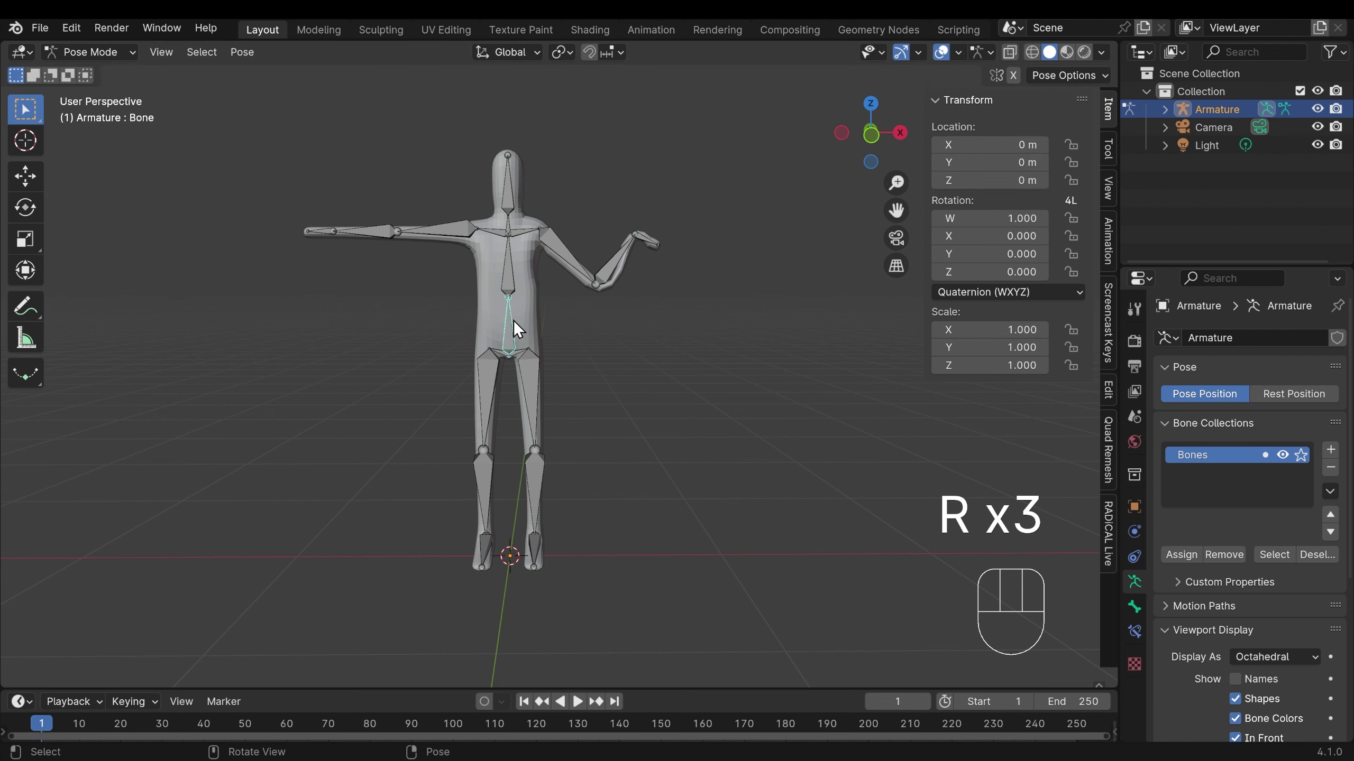
pyautogui.press('r')
pyautogui.click(647, 282)
pyautogui.click(488, 282)
pyautogui.press('r')
pyautogui.click(613, 363)
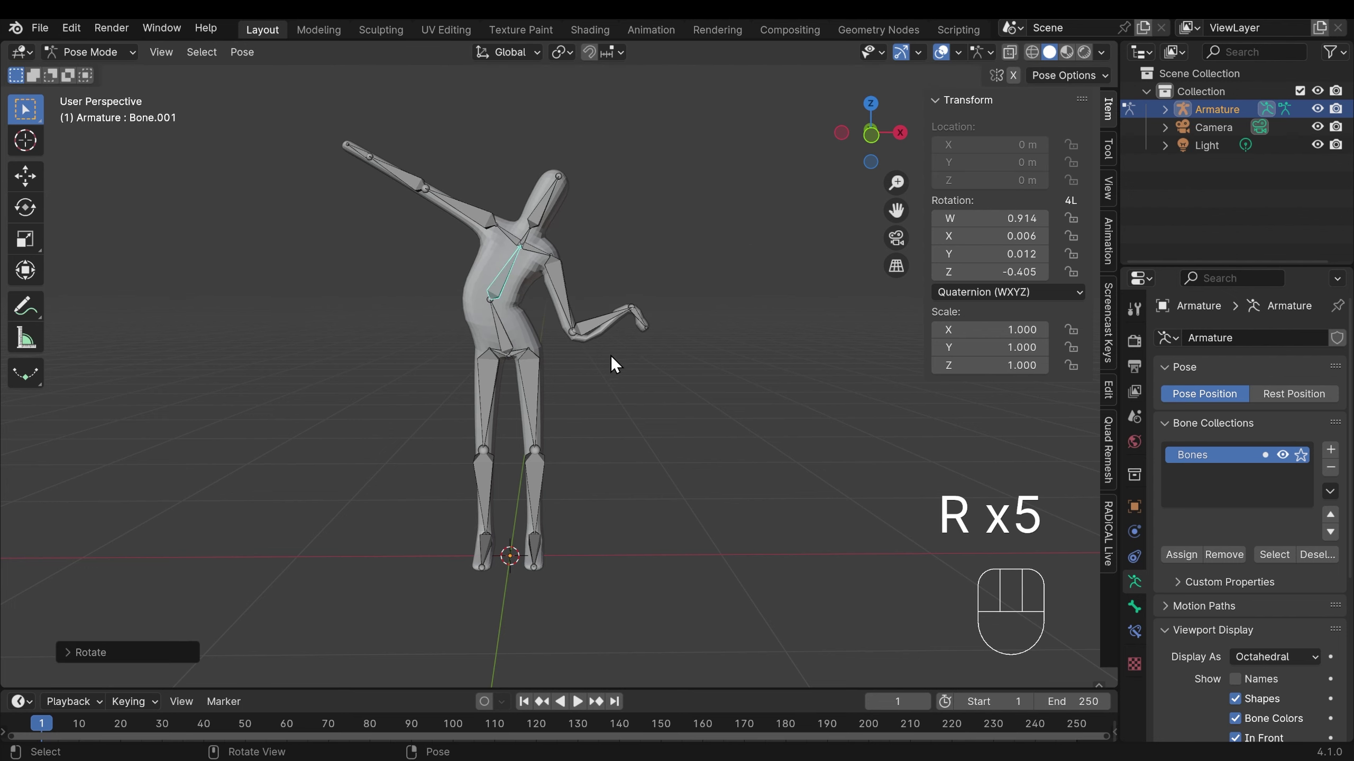
pyautogui.click(552, 218)
pyautogui.press('r')
pyautogui.click(630, 265)
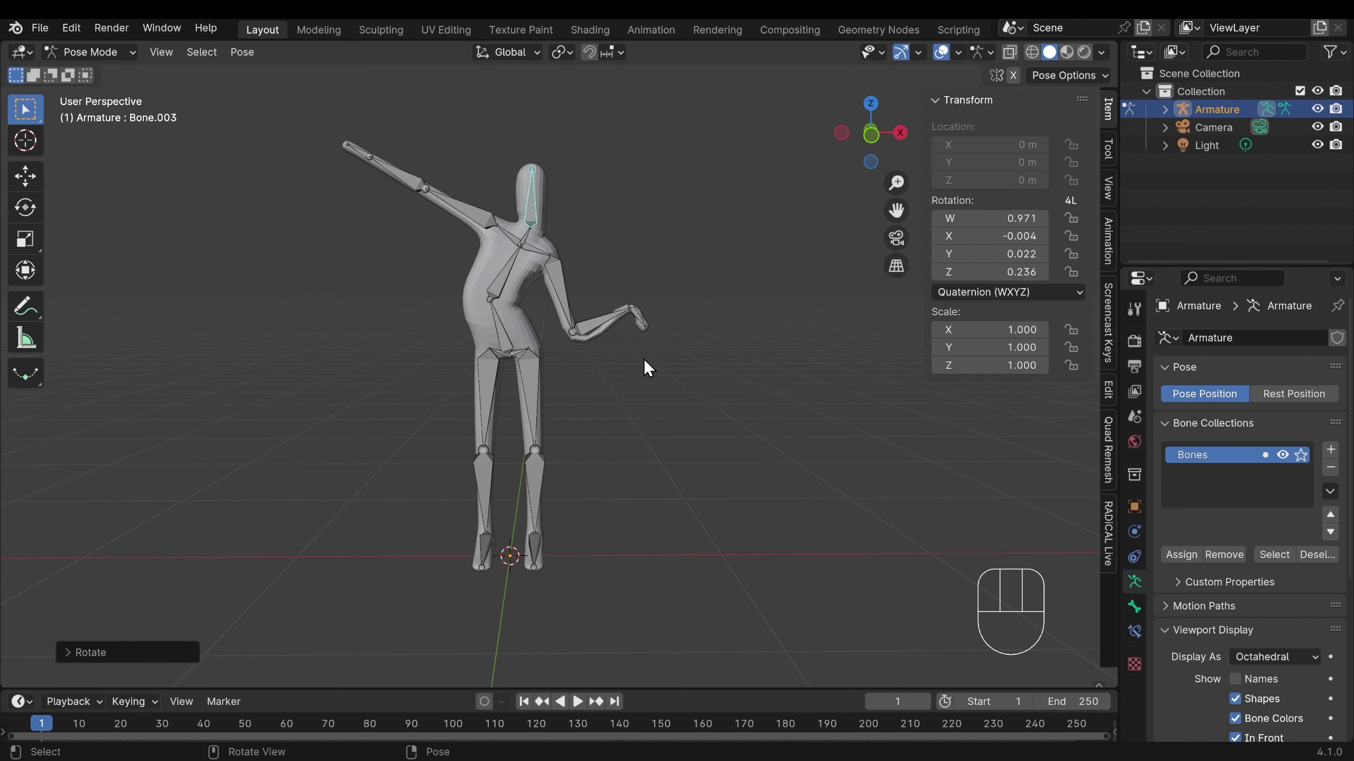
# Step: Recentre and zoom out the view to frame the whole posed figure
pyautogui.scroll(5, 643, 359)
pyautogui.keyDown('shift'); pyautogui.moveTo(685, 338); pyautogui.dragTo(531, 354, button='middle'); pyautogui.keyUp('shift')
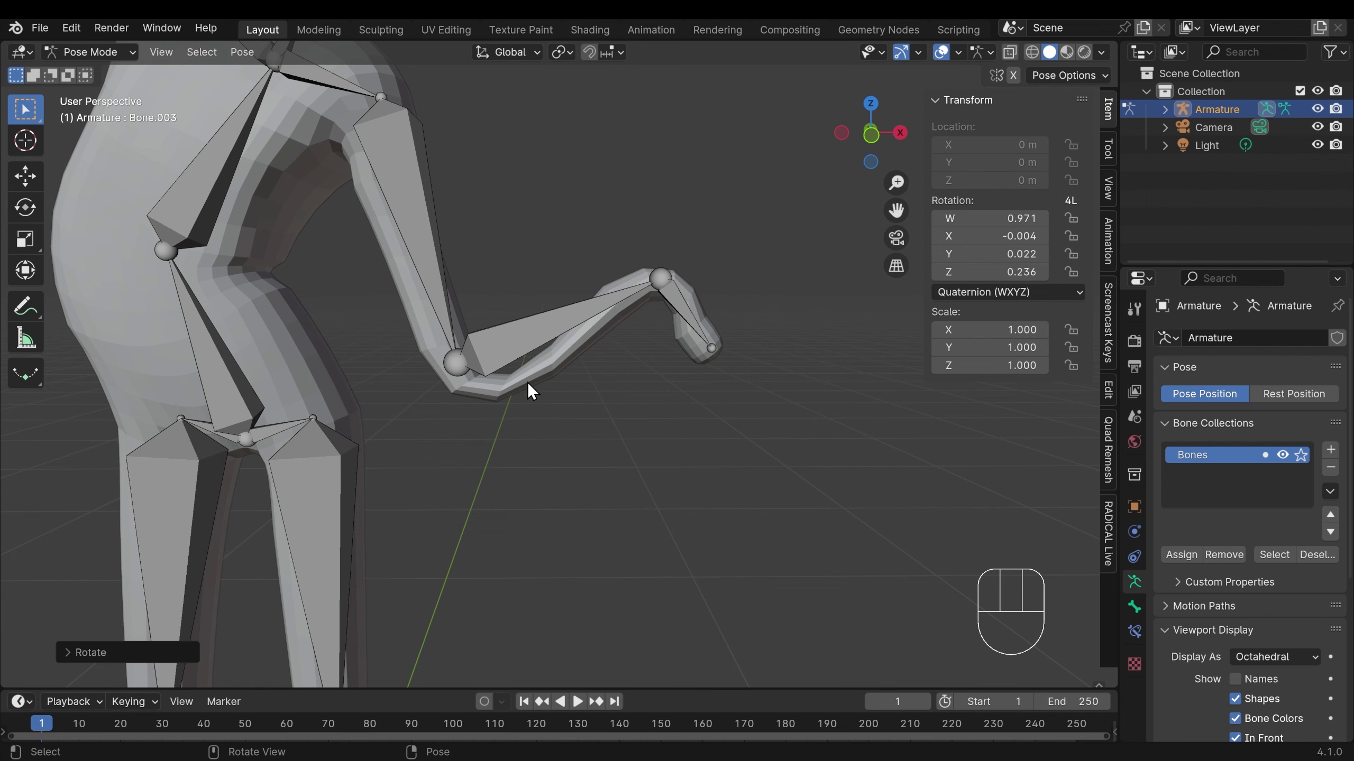
pyautogui.scroll(-5, 527, 382)
pyautogui.press('Tab')
pyautogui.keyDown('shift'); pyautogui.moveTo(516, 294); pyautogui.dragTo(553, 365, button='middle'); pyautogui.keyUp('shift')
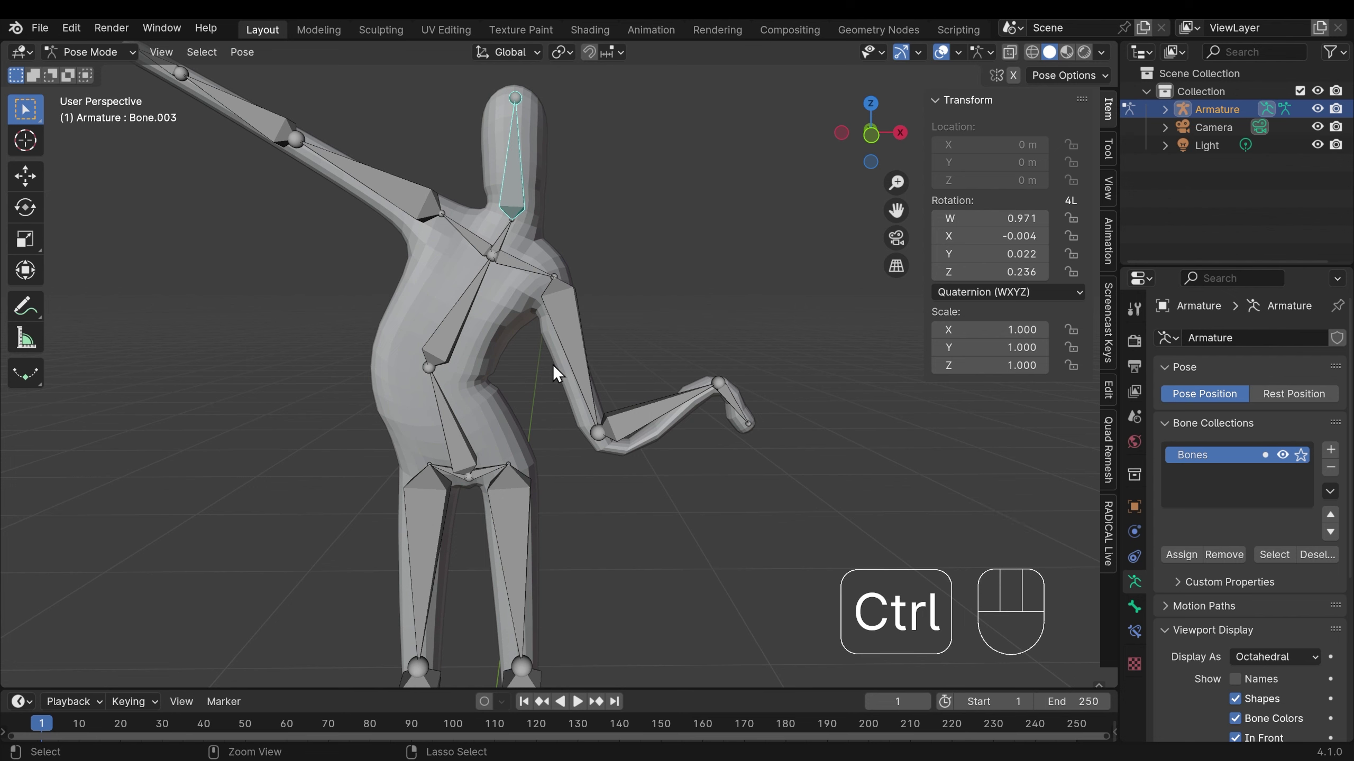
# Step: Put the character mesh in Edit Mode and enable the Armature modifier's Edit Mode and On Cage toggles
pyautogui.hotkey('ctrl', 'Tab')
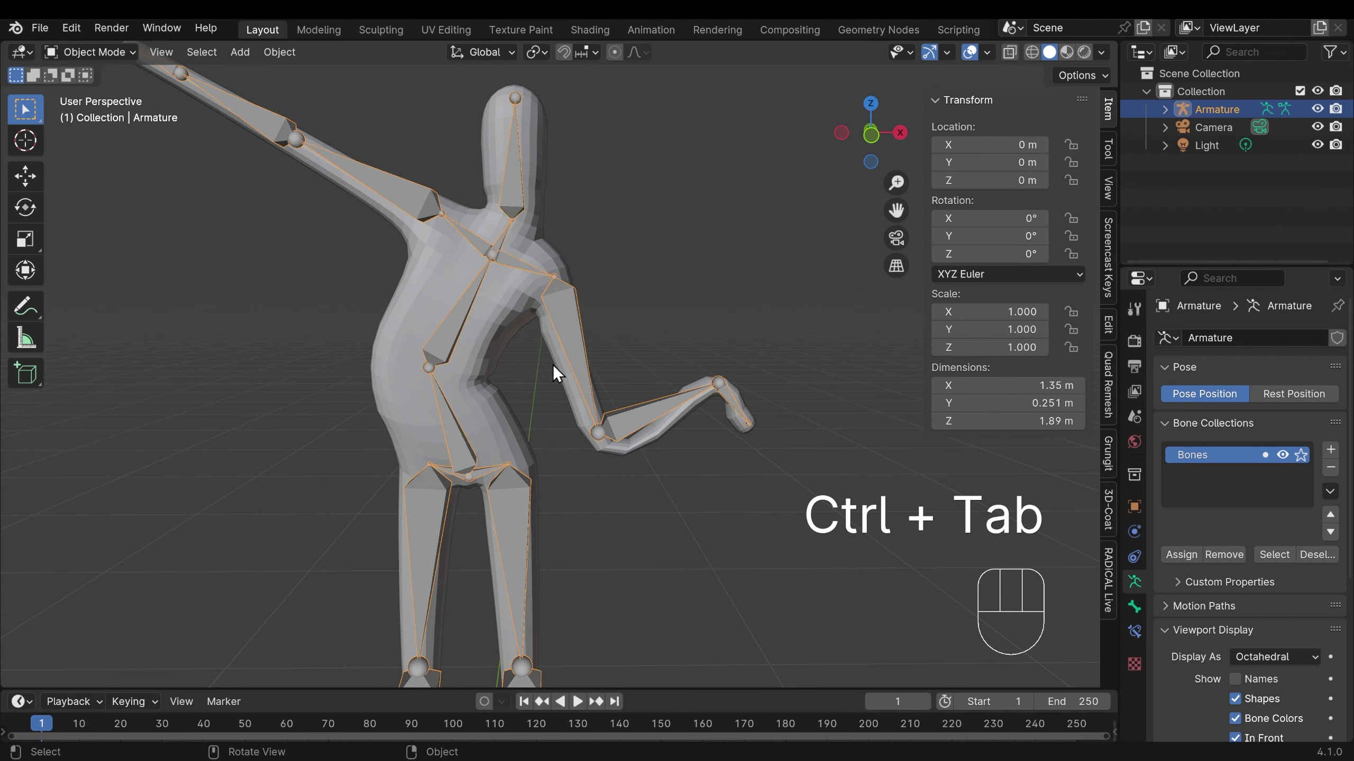
pyautogui.click(89, 52)
pyautogui.click(114, 69)
pyautogui.click(552, 352)
pyautogui.press('Tab')
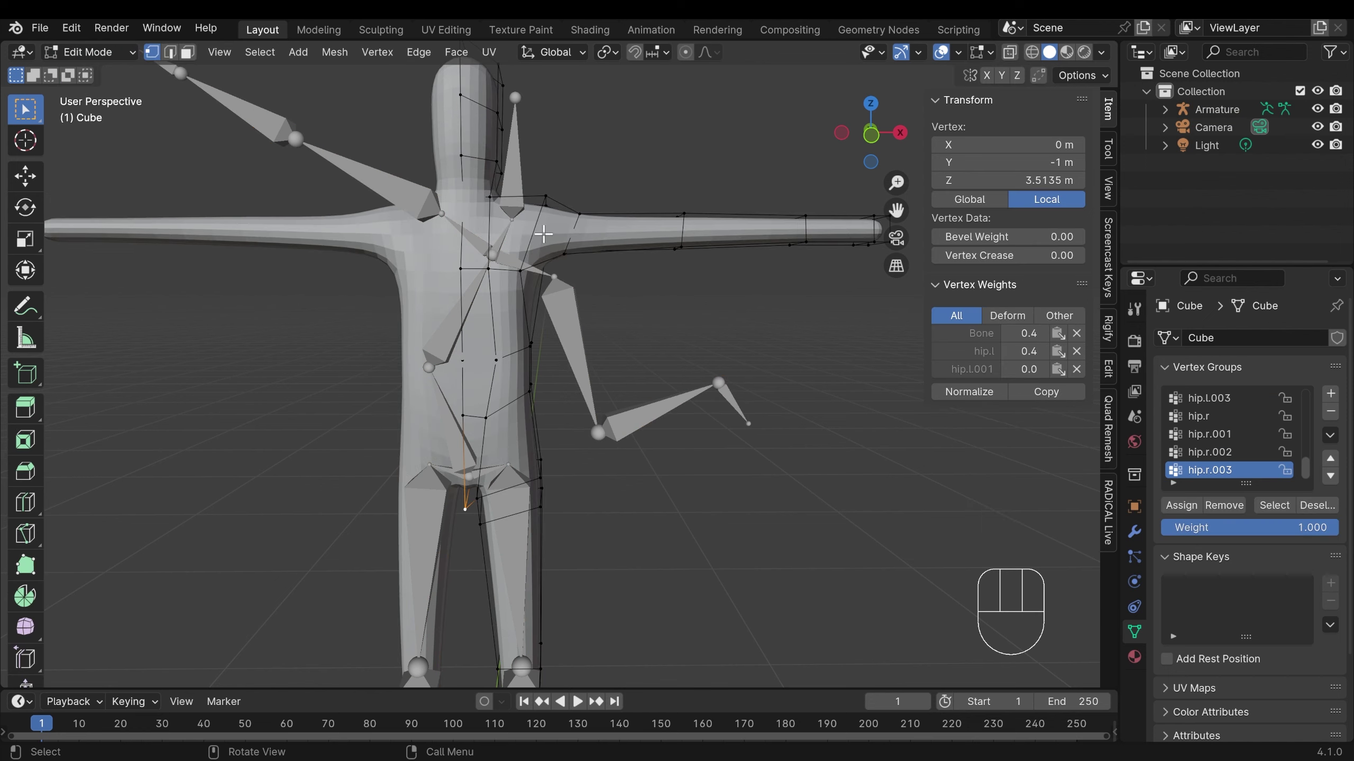
pyautogui.click(1134, 537)
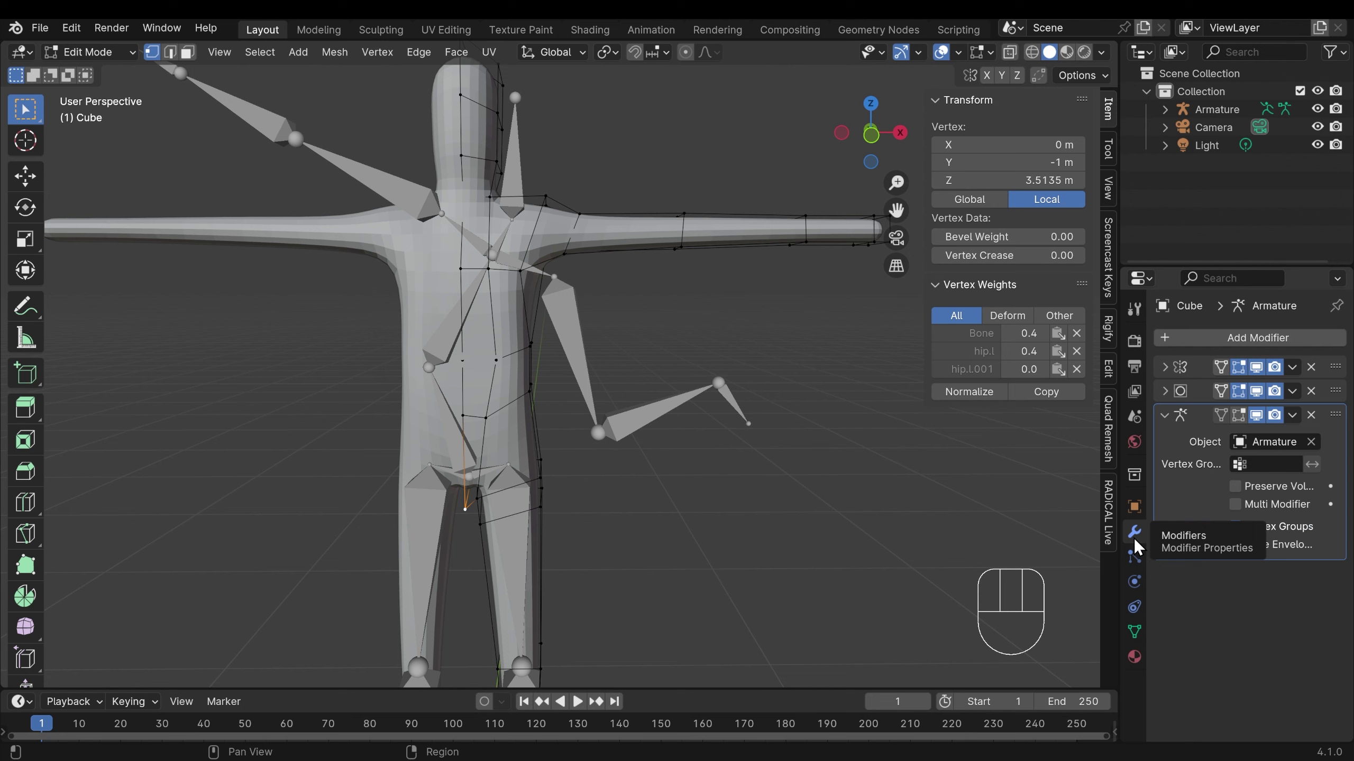
pyautogui.click(1238, 415)
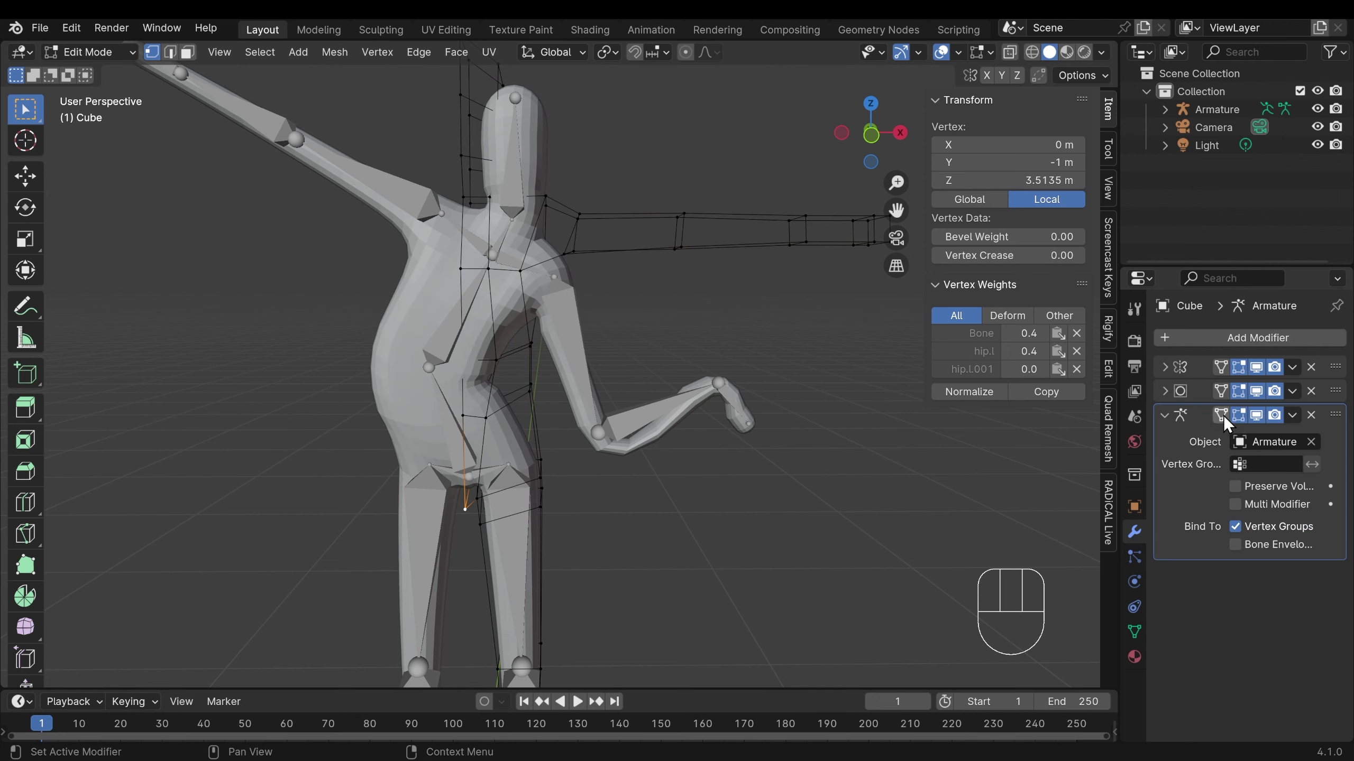
pyautogui.click(1221, 417)
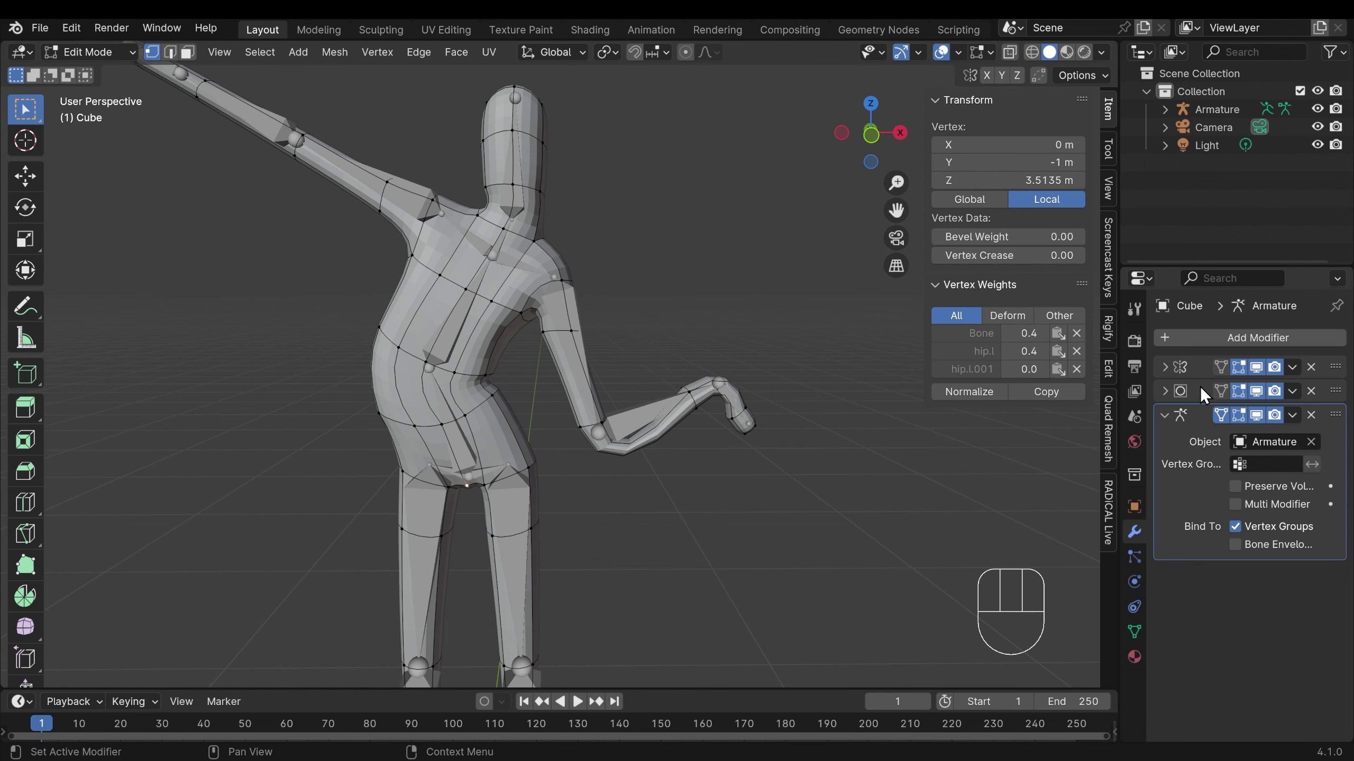
# Step: Zoom toward the bent arm, select the elbow edge loop and start a Ctrl+B bevel
pyautogui.moveTo(634, 476); pyautogui.dragTo(605, 469, button='middle')
pyautogui.scroll(5, 644, 478)
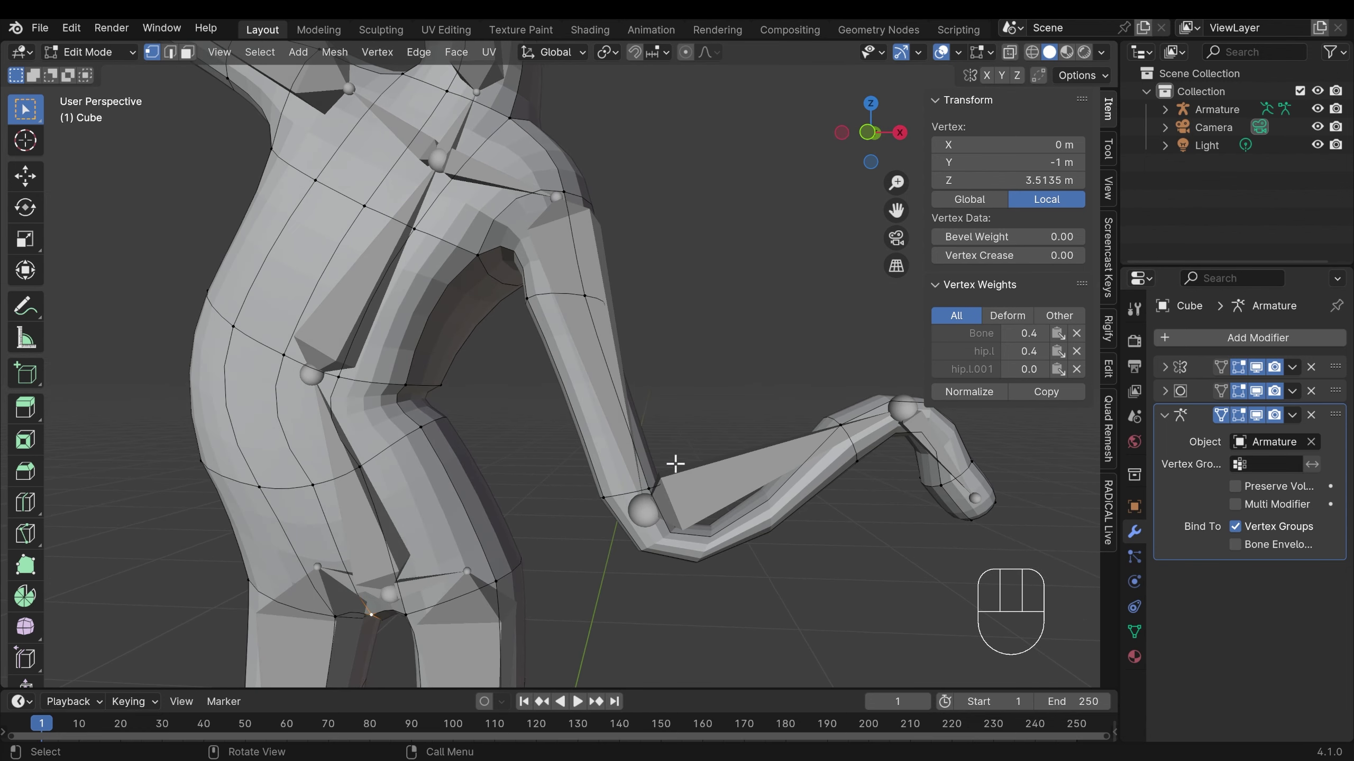
pyautogui.keyDown('alt'); pyautogui.click(633, 495); pyautogui.keyUp('alt')
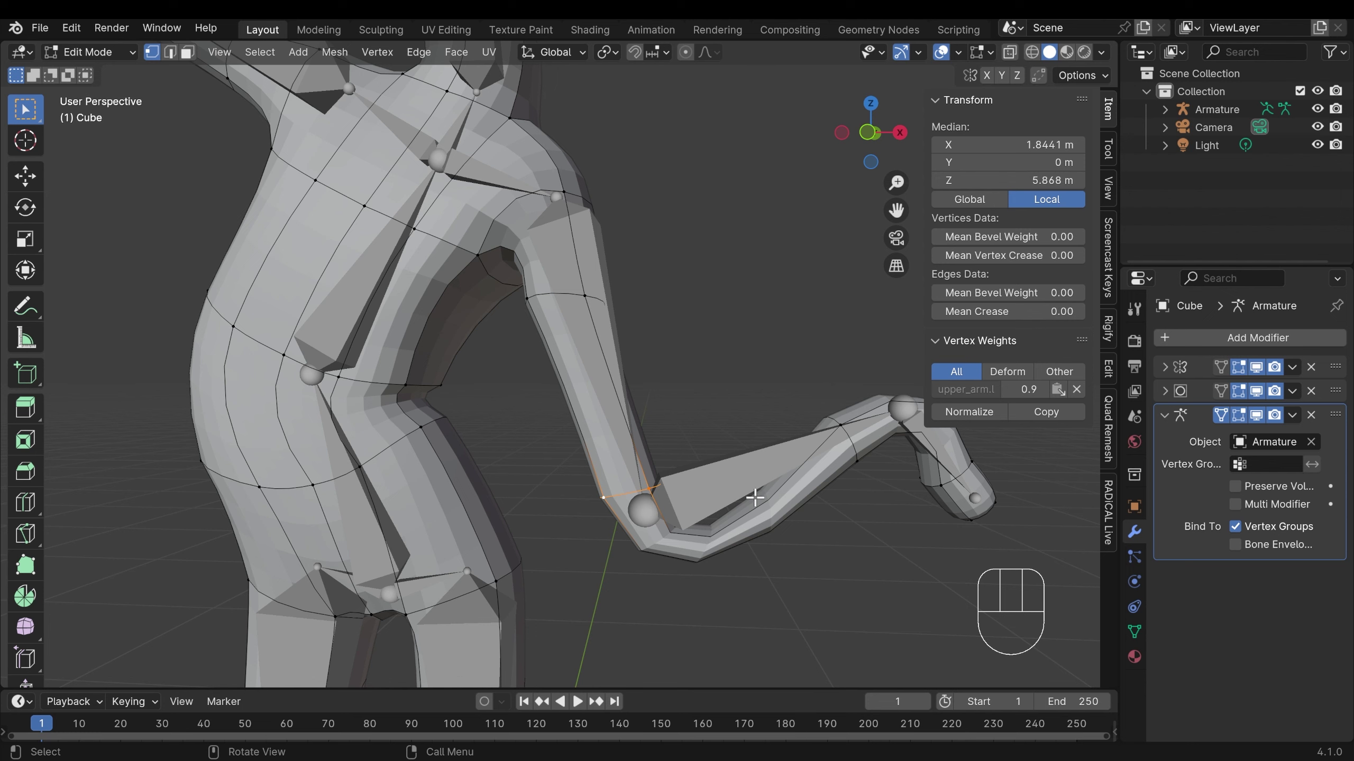
pyautogui.hotkey('ctrl', 'b')
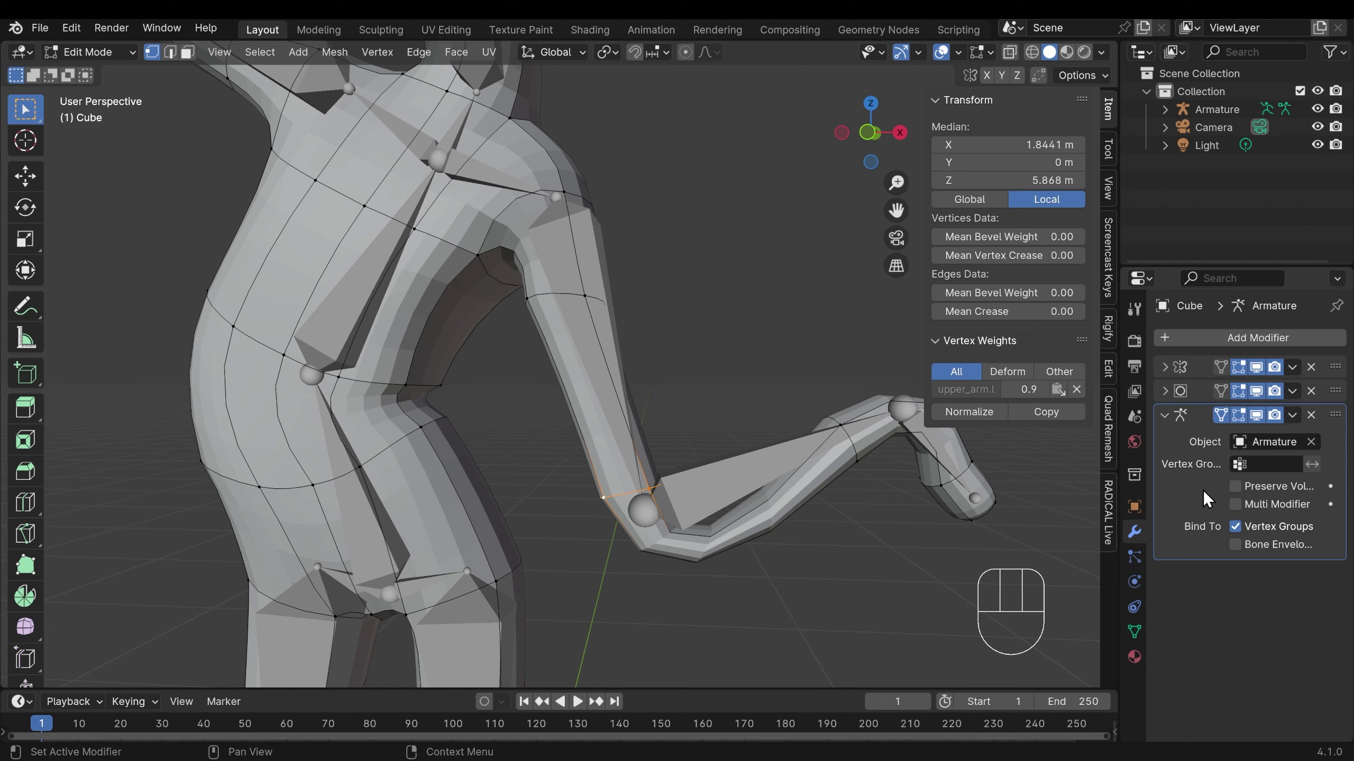
# Step: Toggle the Armature modifier's Preserve Volume on and off to compare, leaving it off
pyautogui.click(1239, 485)
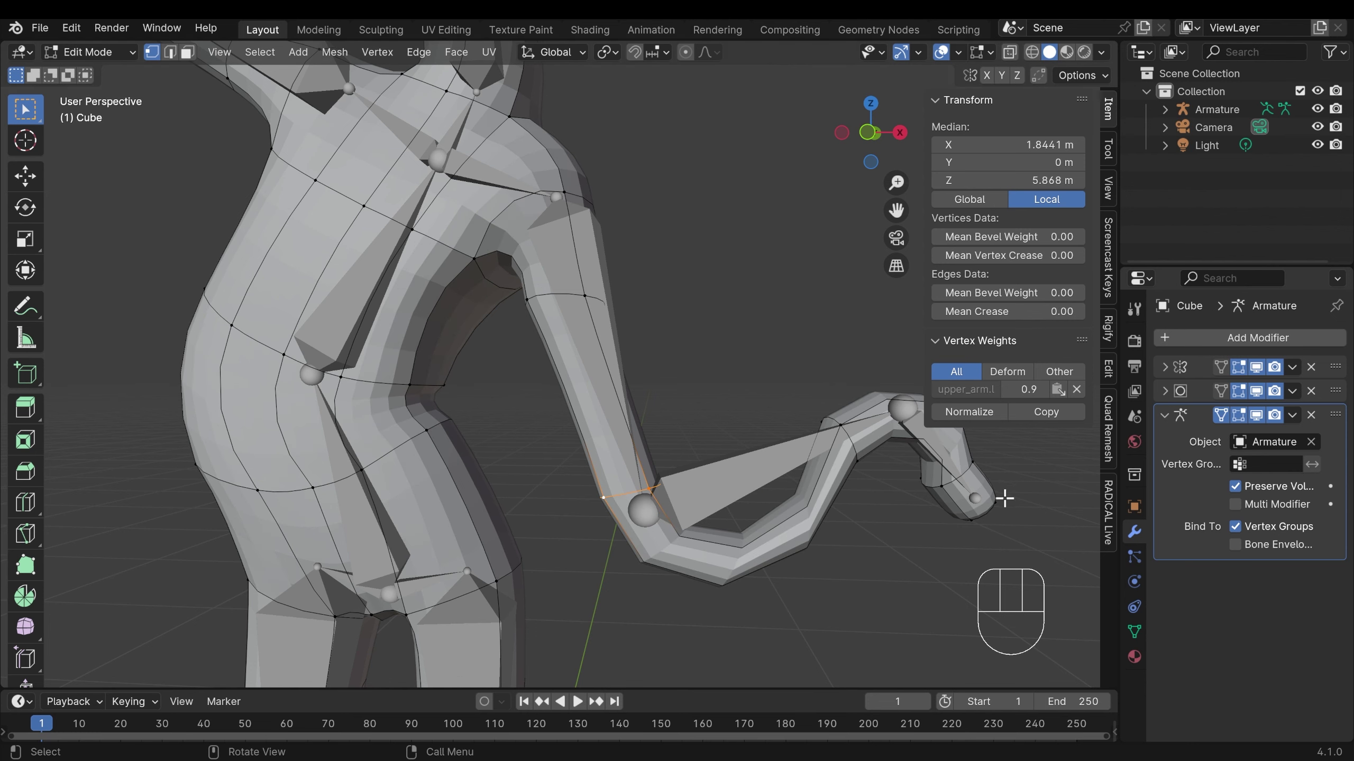
pyautogui.click(1245, 489)
pyautogui.click(1248, 490)
pyautogui.click(1238, 489)
pyautogui.click(1238, 489)
pyautogui.click(1237, 489)
pyautogui.click(1237, 489)
pyautogui.scroll(-10, 695, 392)
pyautogui.click(1236, 488)
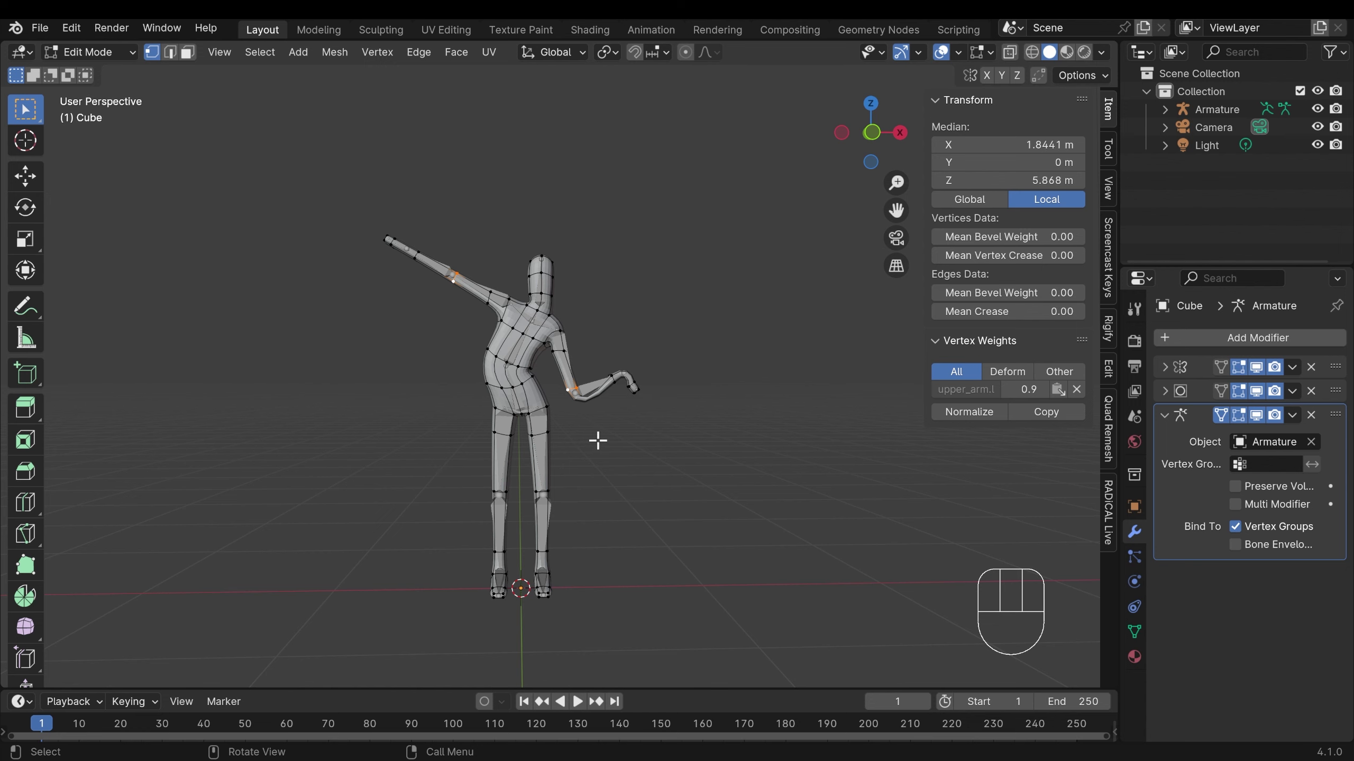
# Step: Select the armature in Pose Mode and rotate both thigh bones to spread the legs
pyautogui.hotkey('ctrl', 'Tab')
pyautogui.click(540, 462)
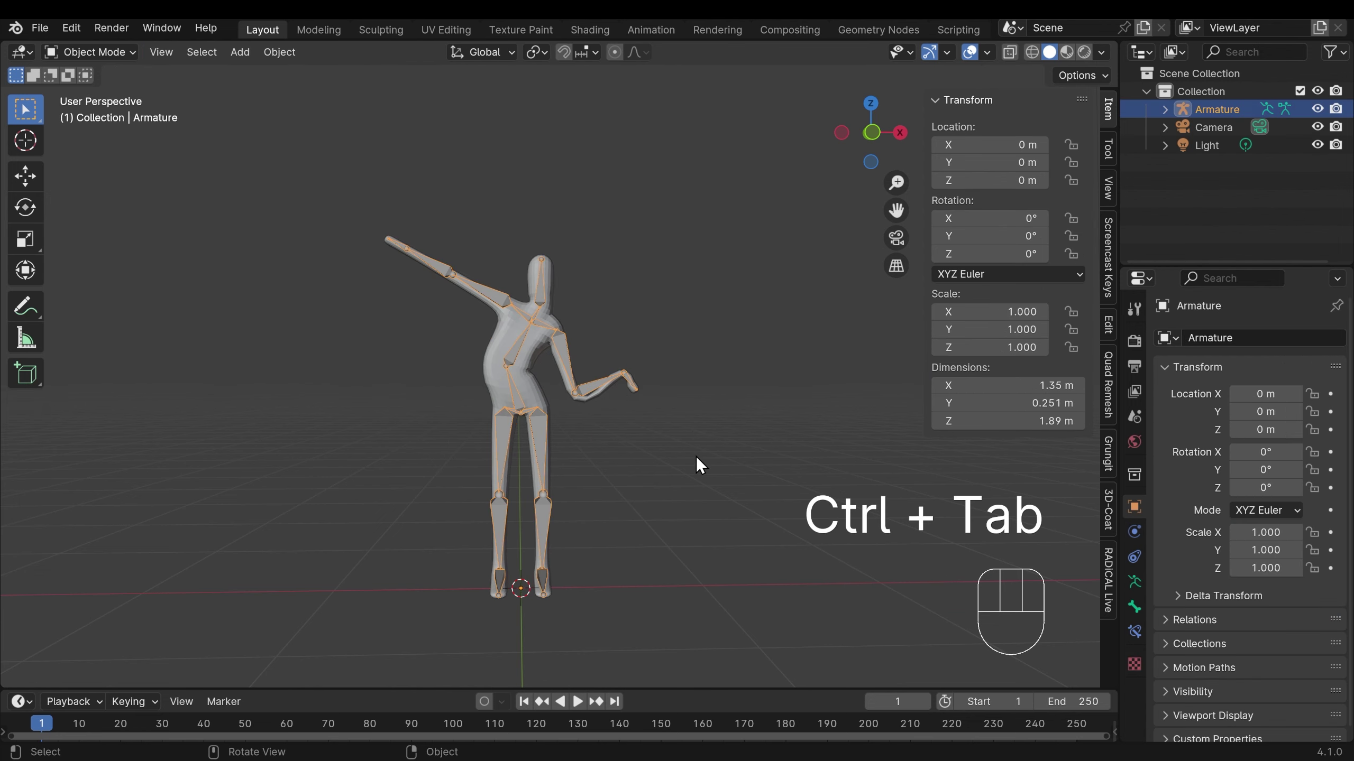
pyautogui.hotkey('ctrl', 'Tab')
pyautogui.hotkey('ctrl', 'Tab')
pyautogui.hotkey('ctrl', 'Tab')
pyautogui.click(537, 452)
pyautogui.press('r')
pyautogui.click(637, 446)
pyautogui.click(505, 447)
pyautogui.press('r')
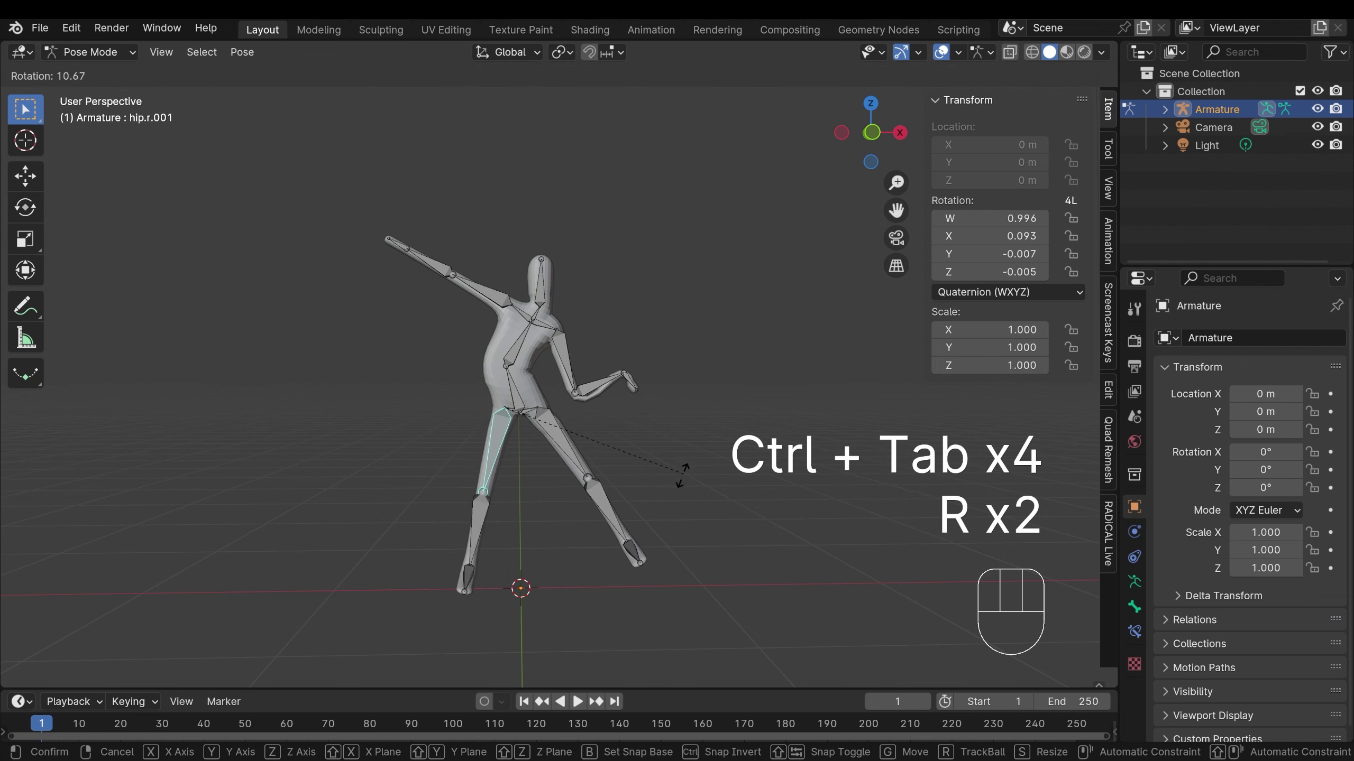
pyautogui.click(678, 474)
# Step: Rotate the root bone to tilt the body forward, then cancel a trial move
pyautogui.click(535, 391)
pyautogui.press('r')
pyautogui.click(691, 453)
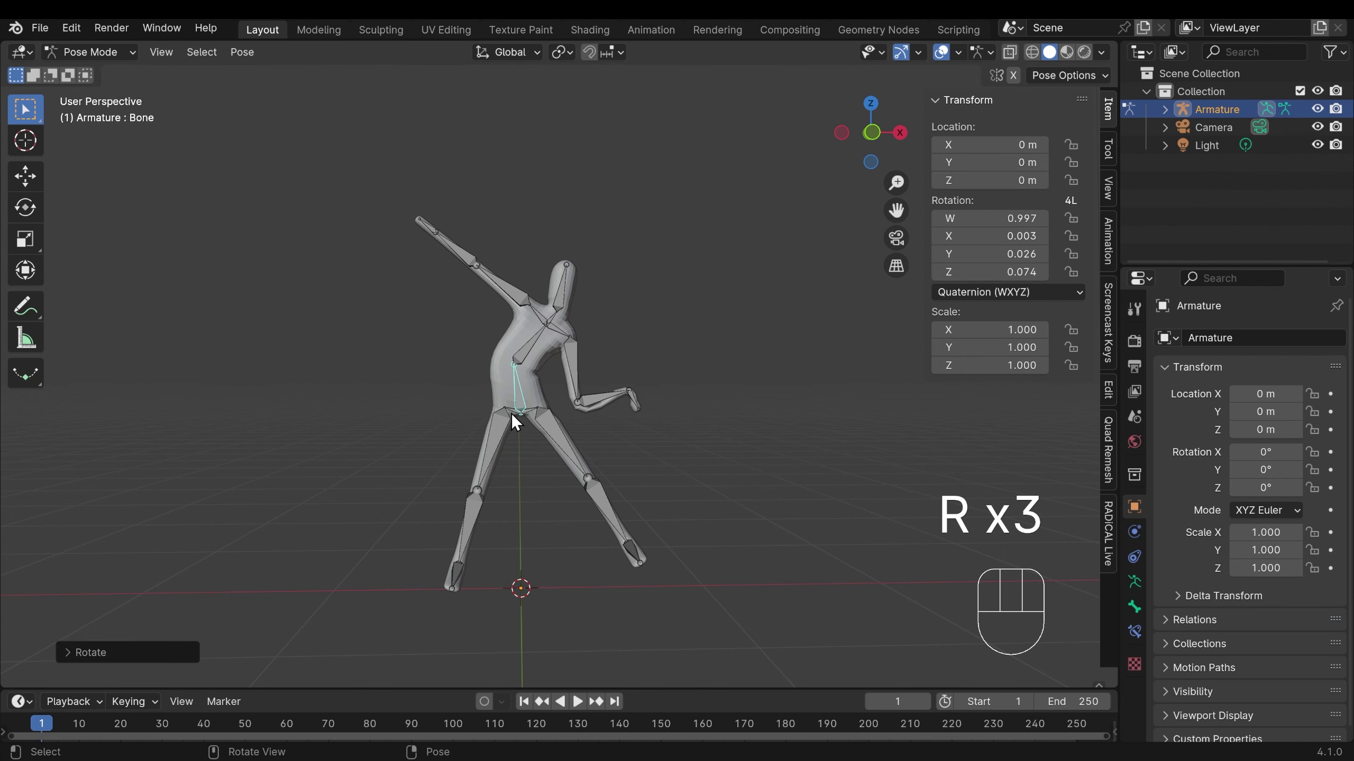
pyautogui.moveTo(474, 519); pyautogui.dragTo(688, 534, button='middle')
pyautogui.press('r')
pyautogui.click(531, 473)
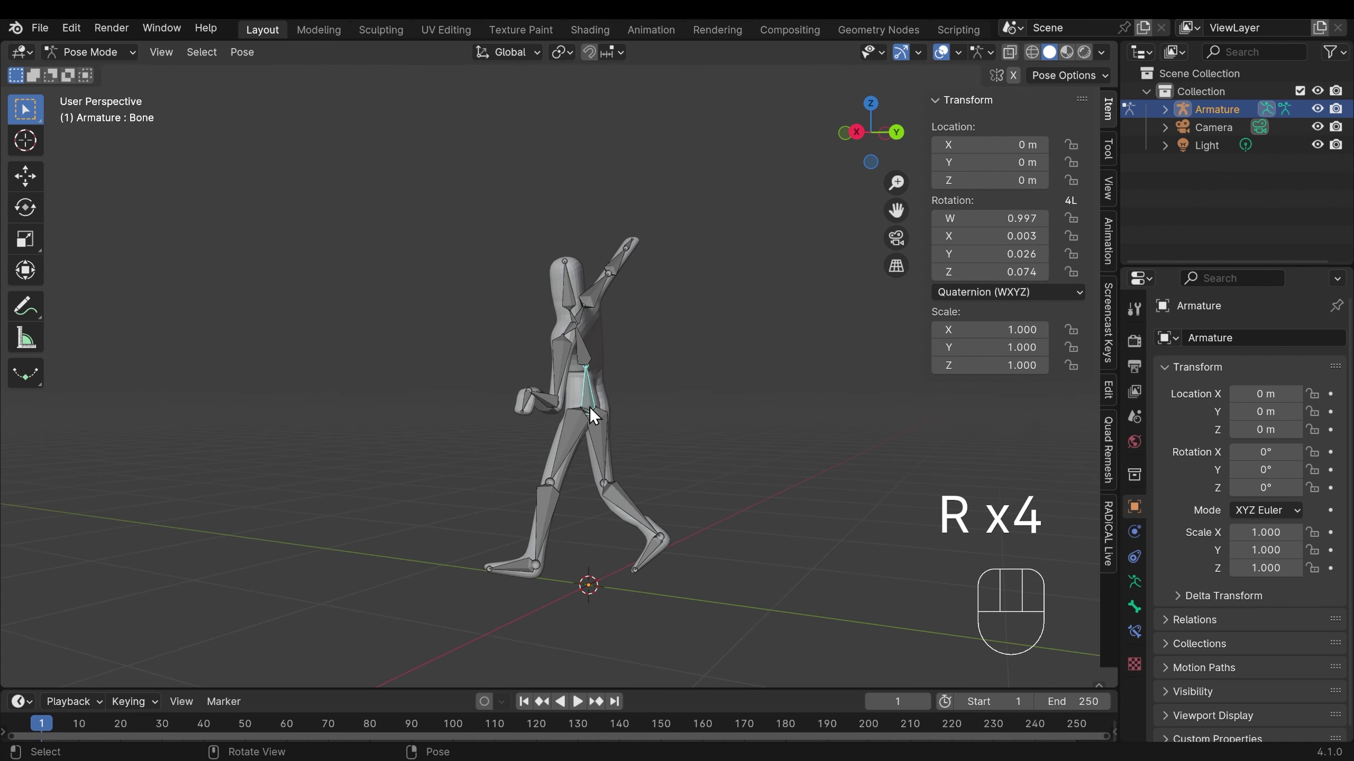
pyautogui.press('r')
pyautogui.click(666, 448)
pyautogui.moveTo(666, 448); pyautogui.dragTo(754, 421, button='middle')
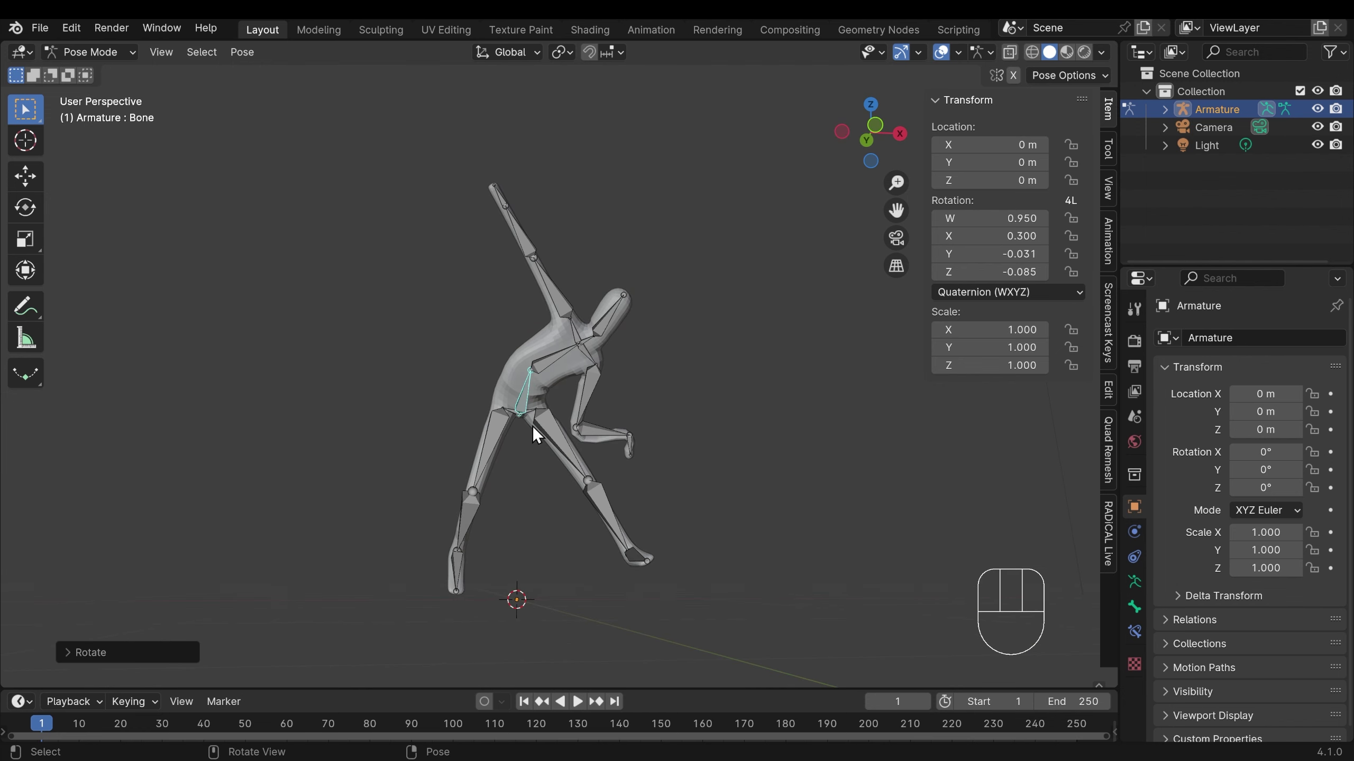
pyautogui.press('g')
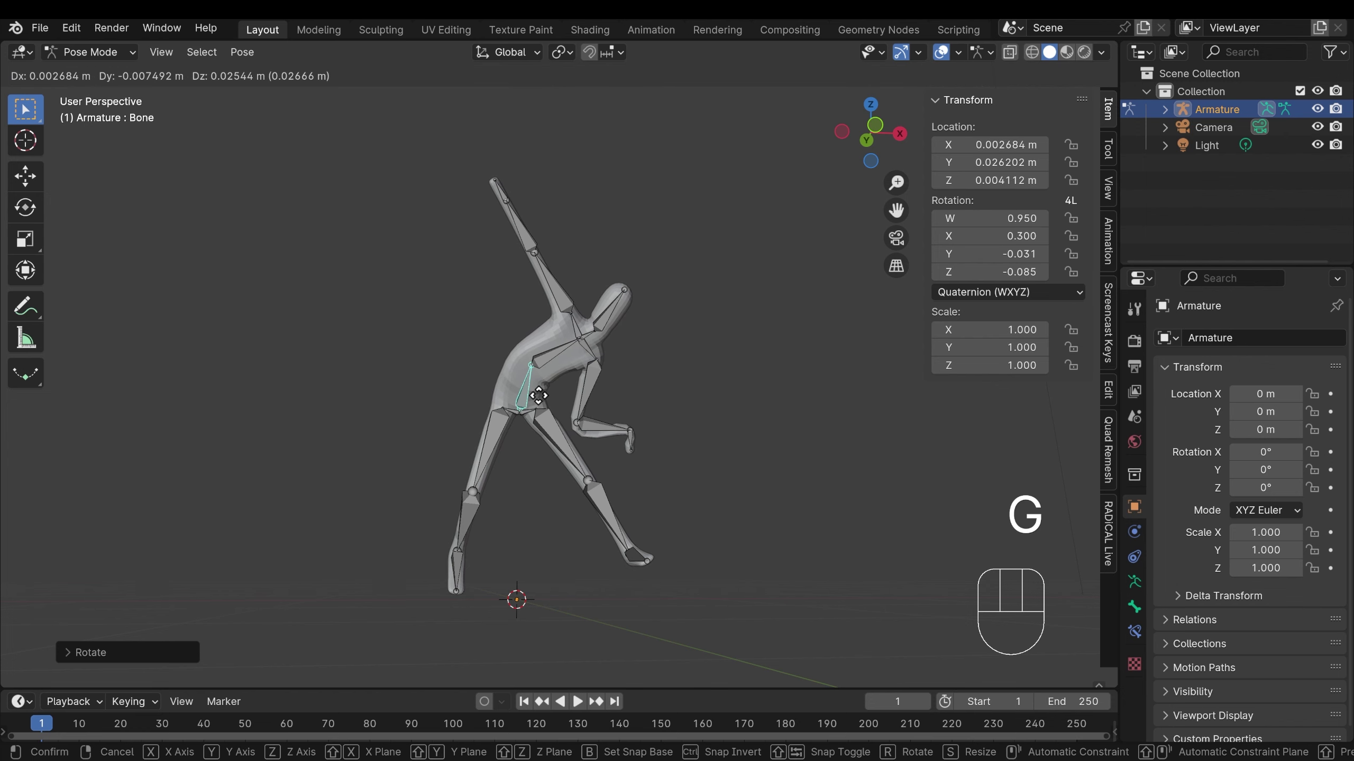
pyautogui.press('Escape')
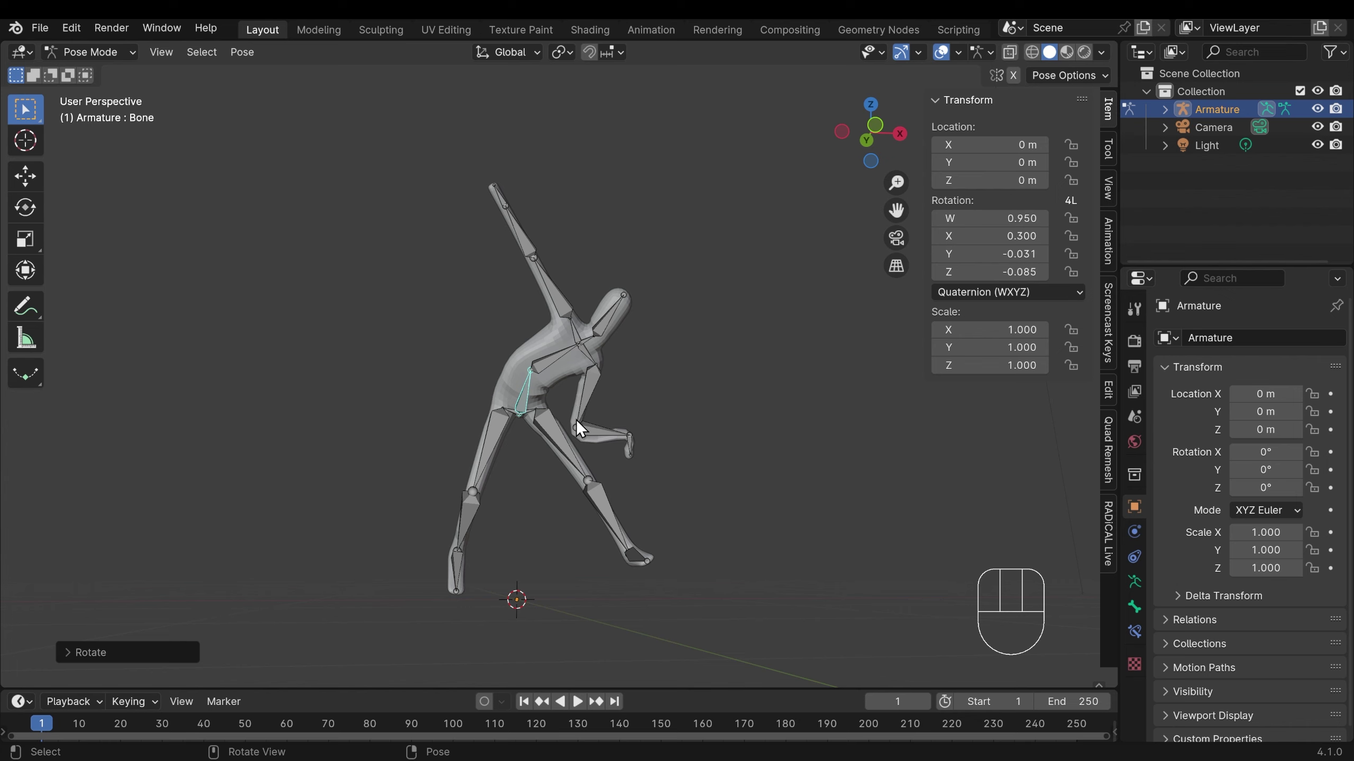
# Step: In Edit Mode, parent both hip bones to the root bone using Ctrl+P Keep Offset
pyautogui.press('Tab')
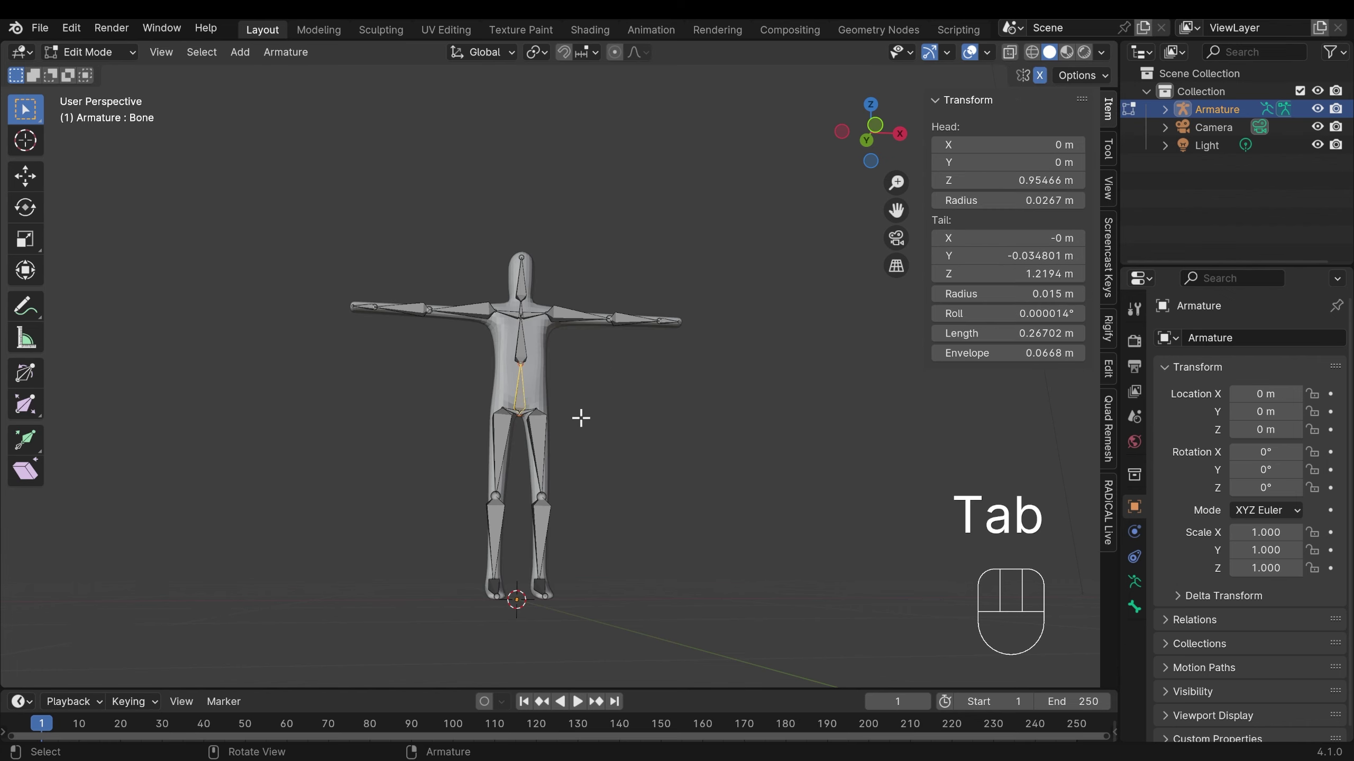
pyautogui.scroll(7, 578, 419)
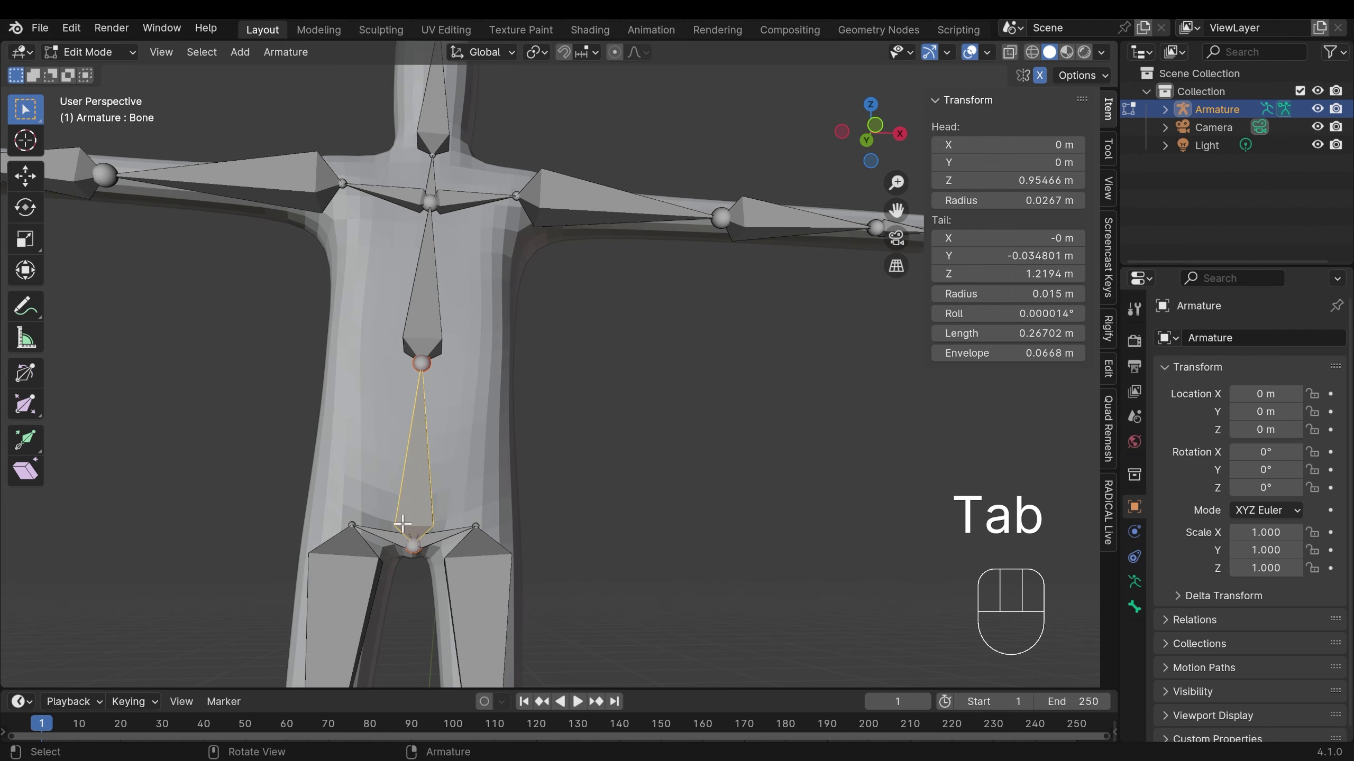
pyautogui.click(433, 538)
pyautogui.keyDown('shift'); pyautogui.click(403, 526); pyautogui.keyUp('shift')
pyautogui.keyDown('shift'); pyautogui.click(416, 505); pyautogui.keyUp('shift')
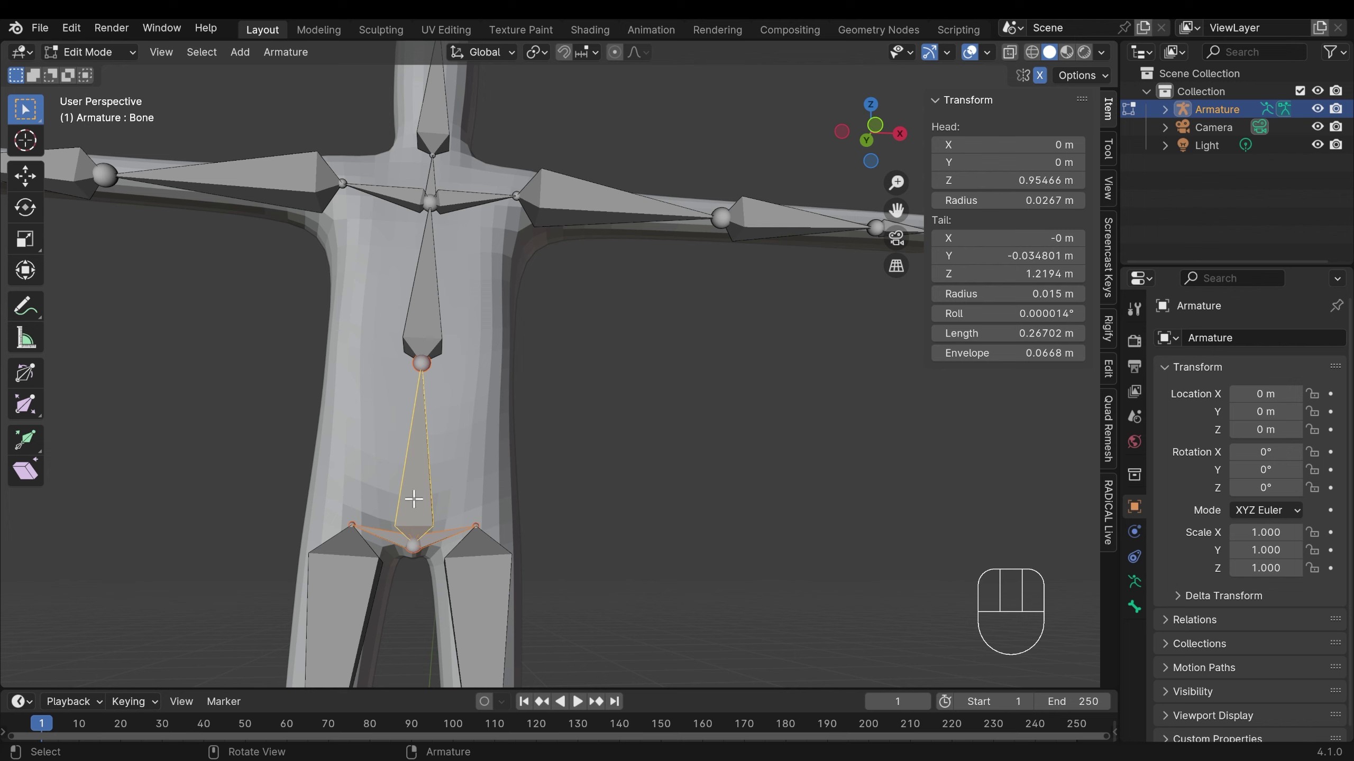
pyautogui.hotkey('ctrl', 'p')
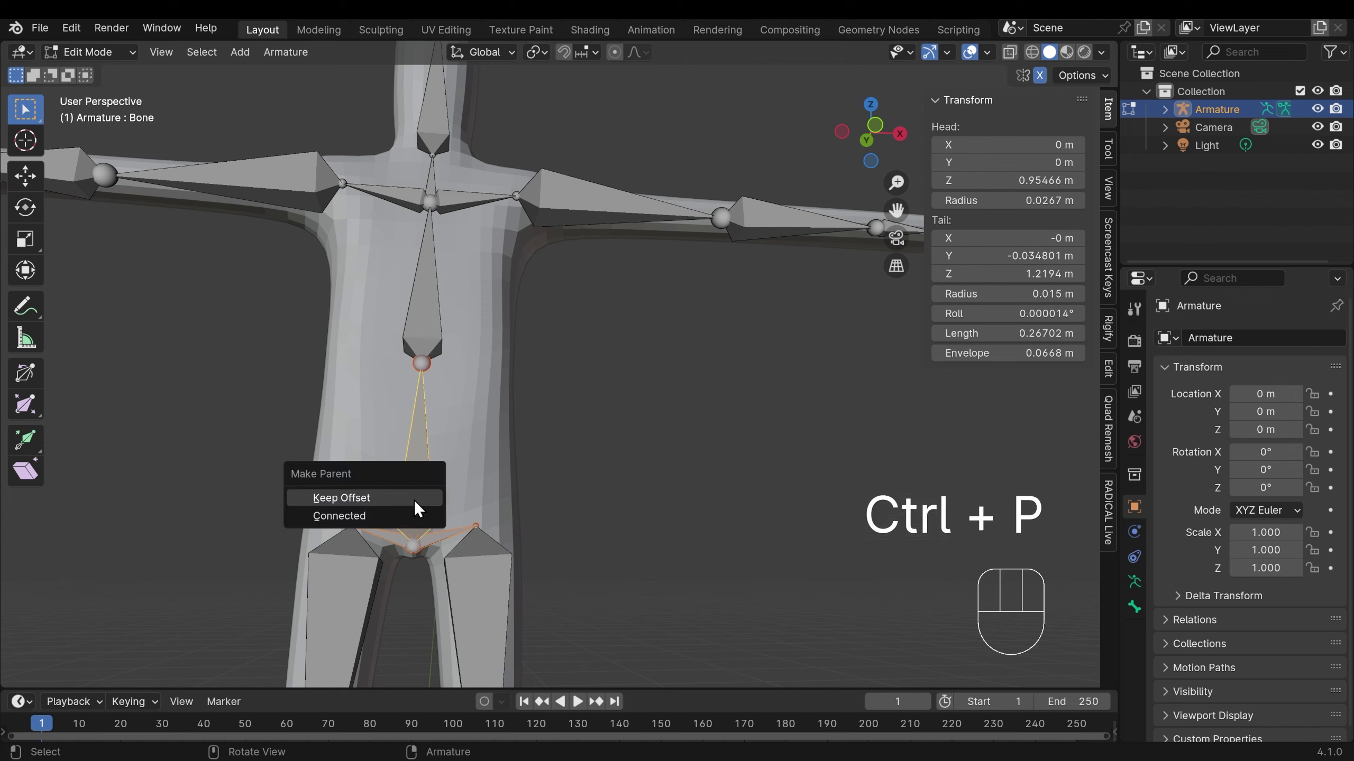
pyautogui.click(363, 496)
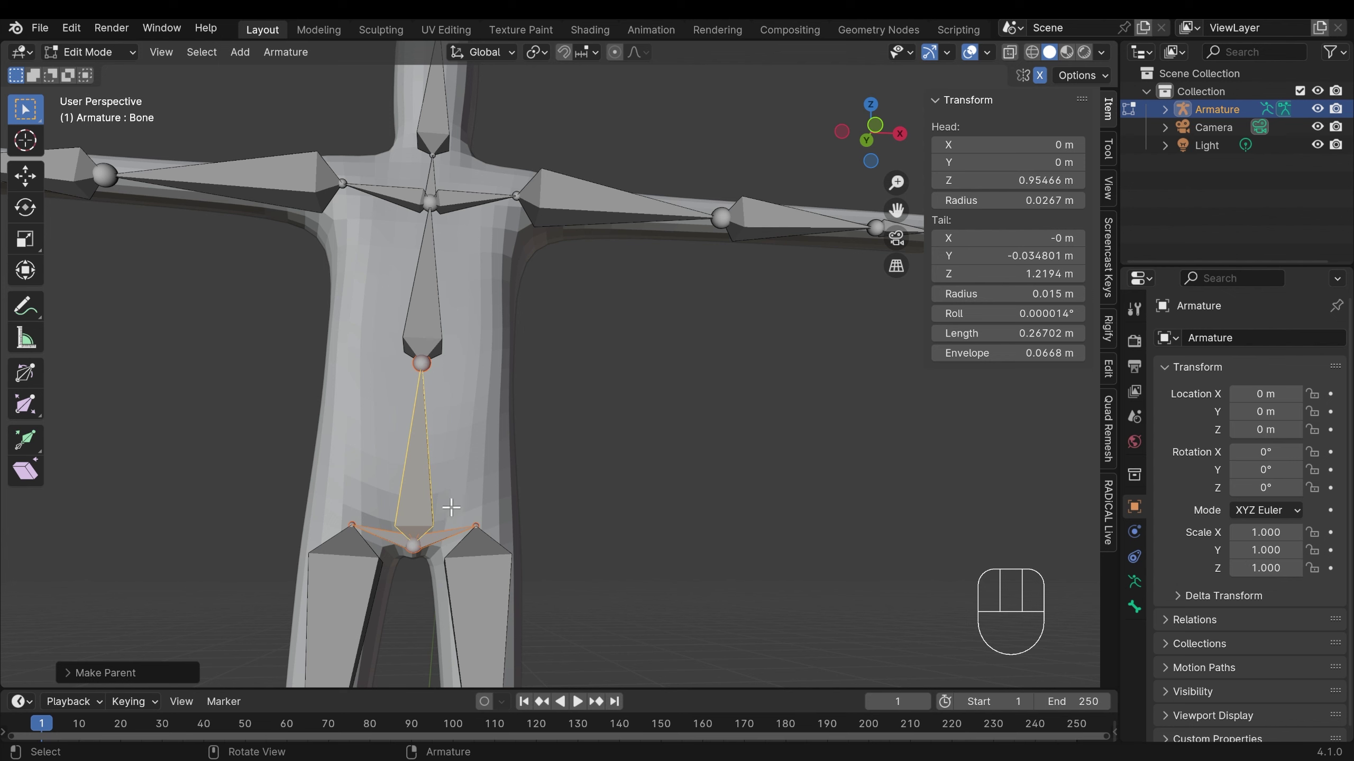
# Step: In Pose Mode, move the root bone to shift the character right, hips and legs following
pyautogui.hotkey('ctrl', 'Tab')
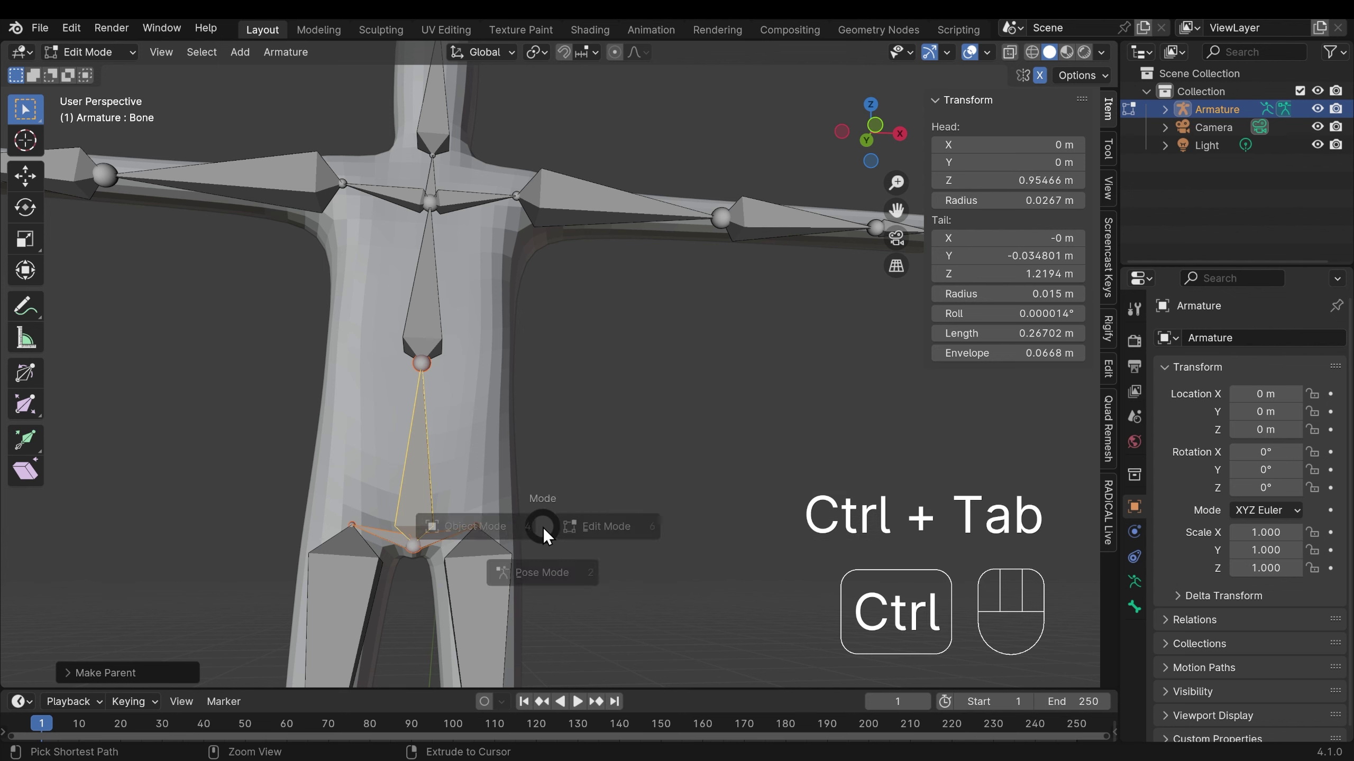
pyautogui.click(546, 633)
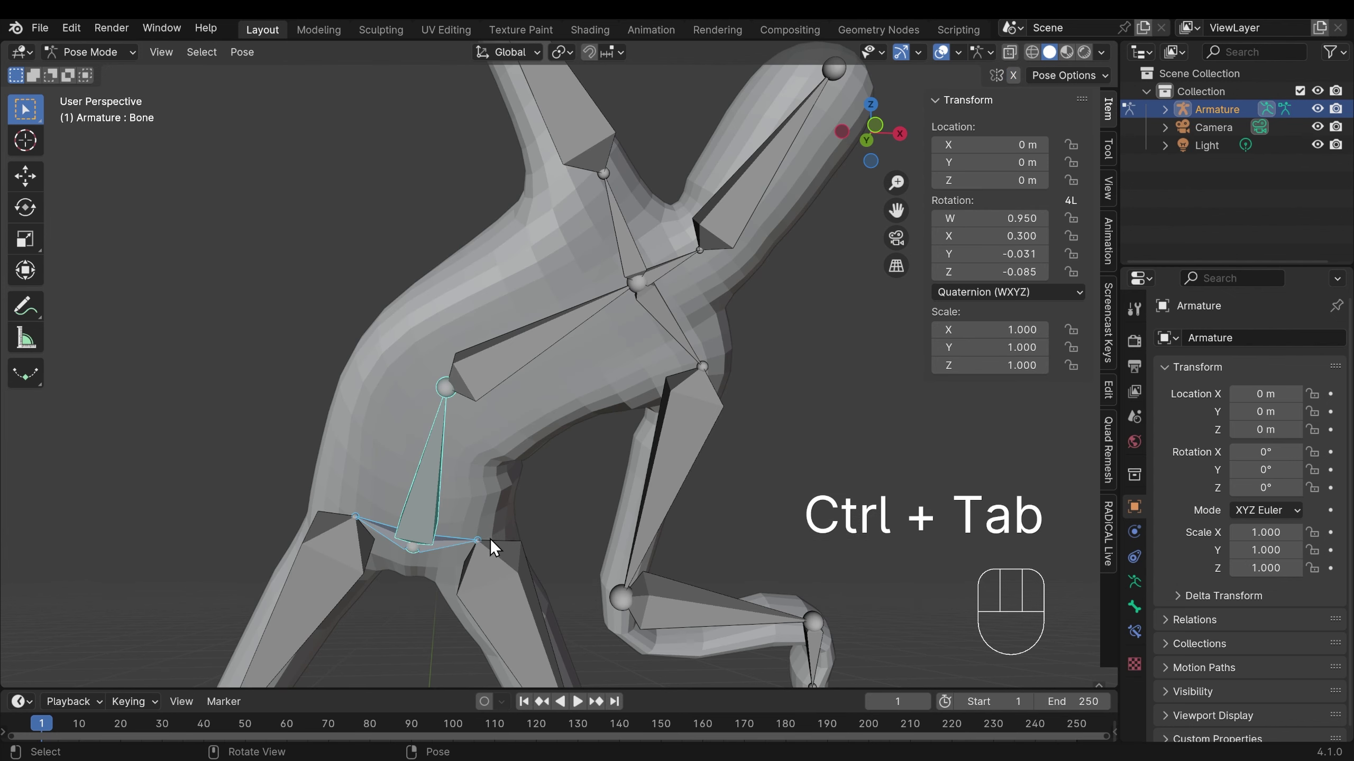
pyautogui.press('g')
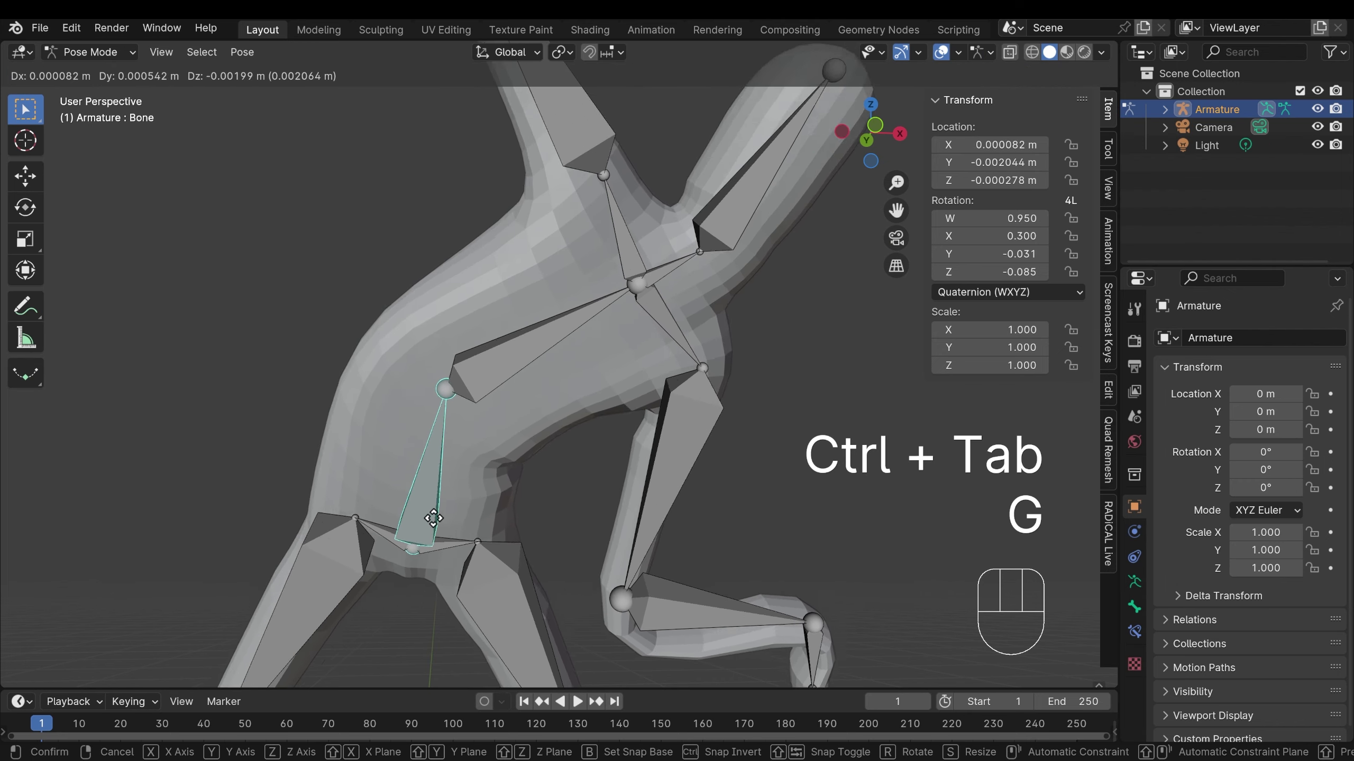
pyautogui.click(453, 452)
pyautogui.scroll(-6, 528, 368)
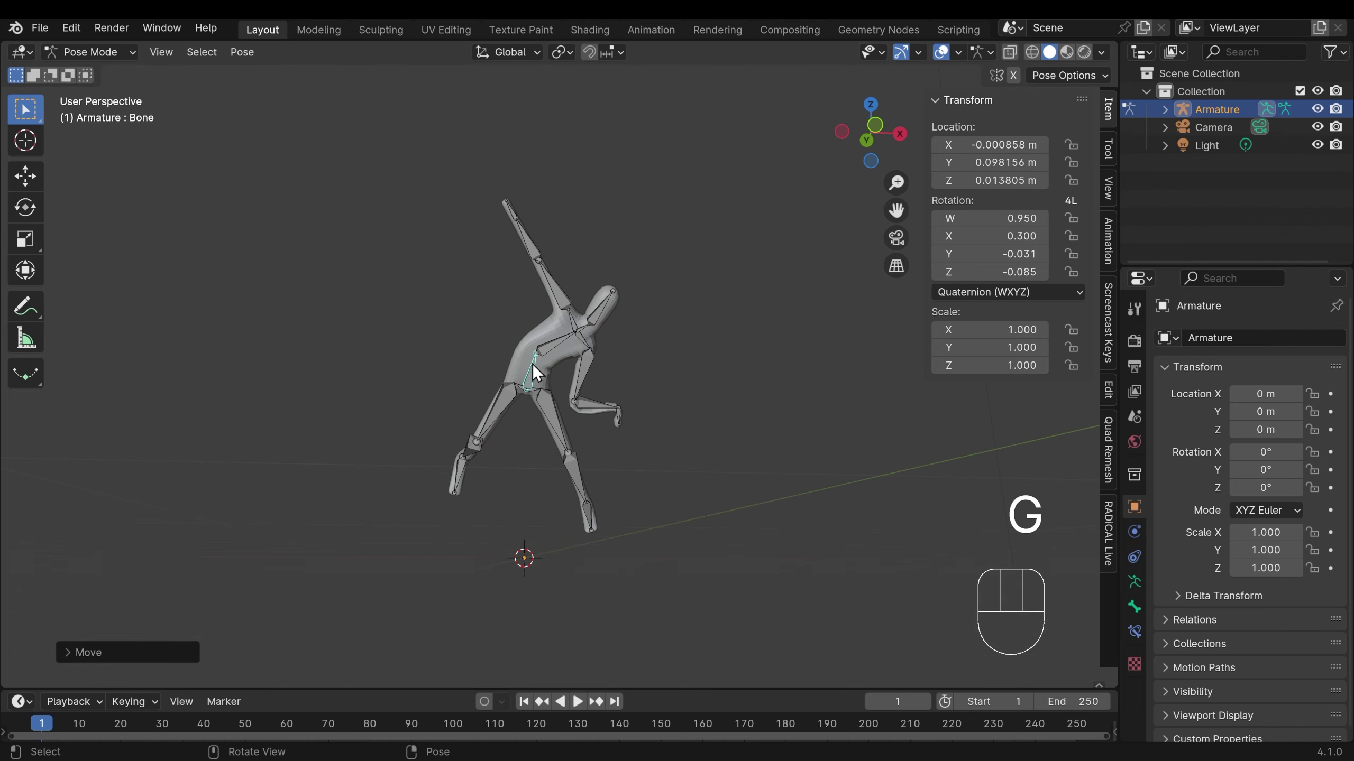
pyautogui.press('g')
pyautogui.click(624, 449)
pyautogui.moveTo(624, 449); pyautogui.dragTo(676, 512, button='middle')
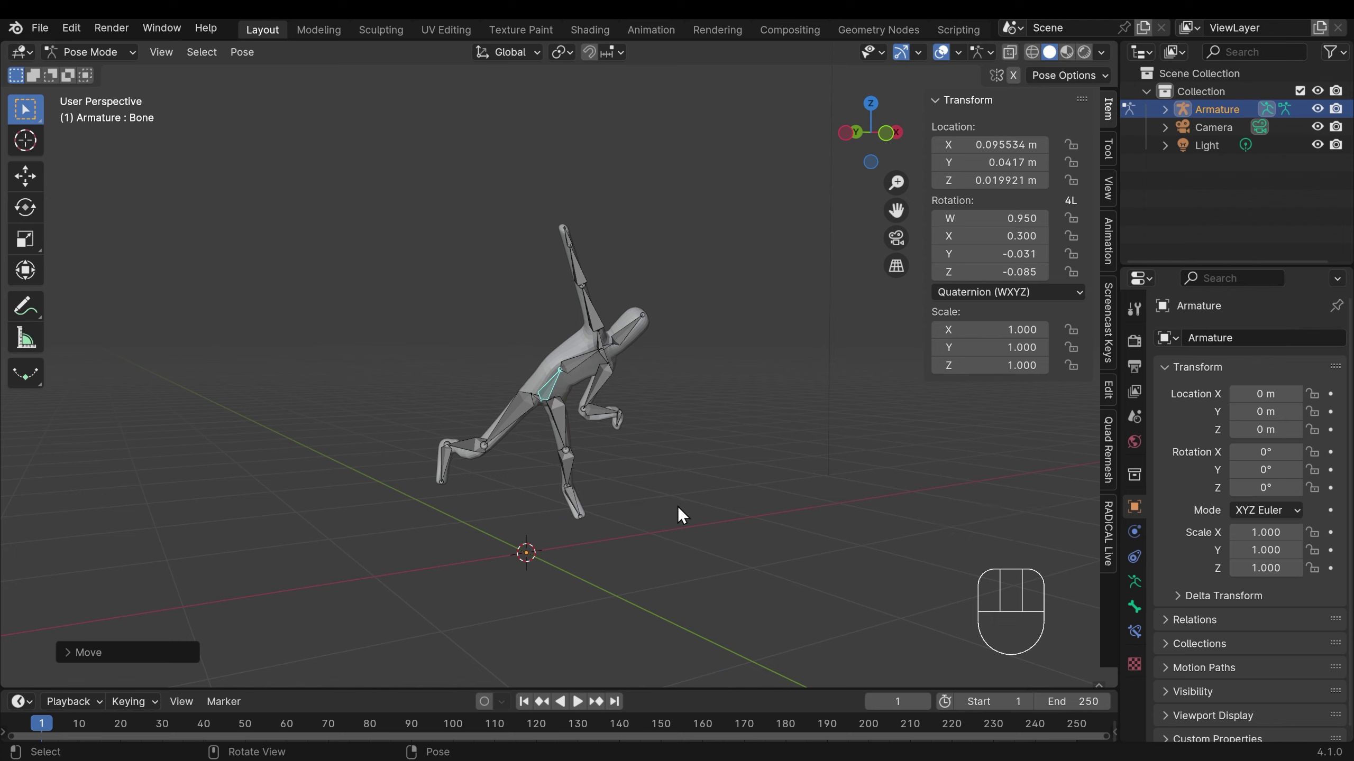